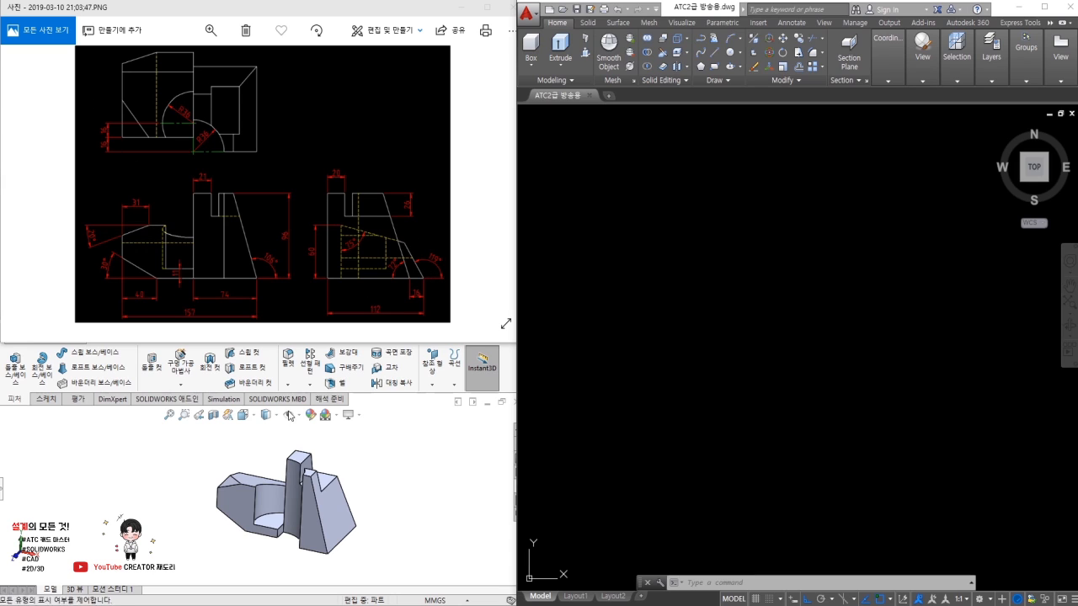
Step: Examine the reference part in SOLIDWORKS from the front, top, right and isometric views
click(240, 455)
middle_drag(357, 517, 386, 486)
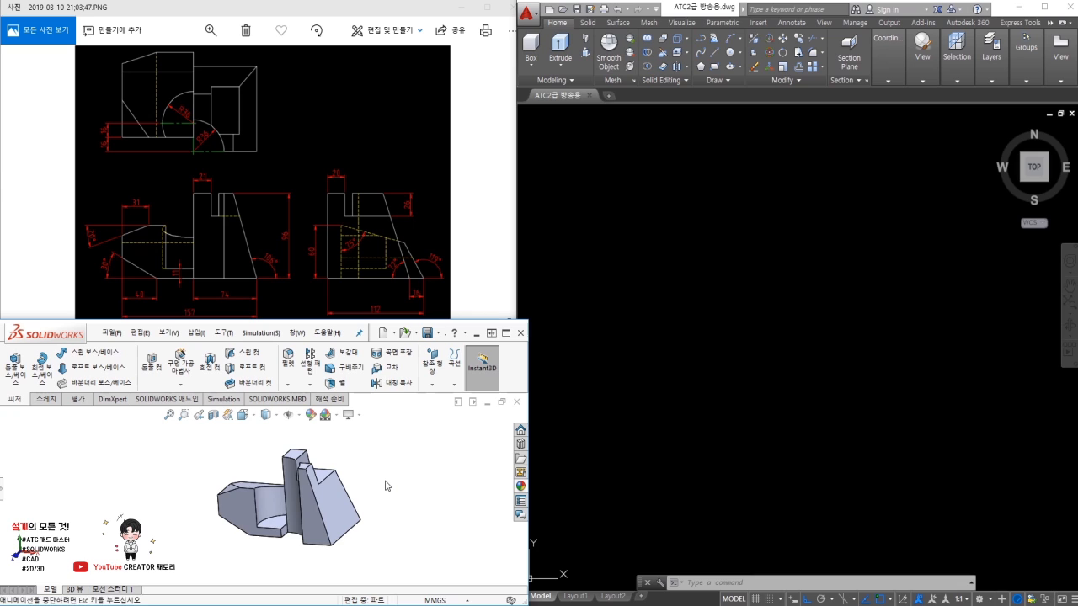
key(ctrl+1)
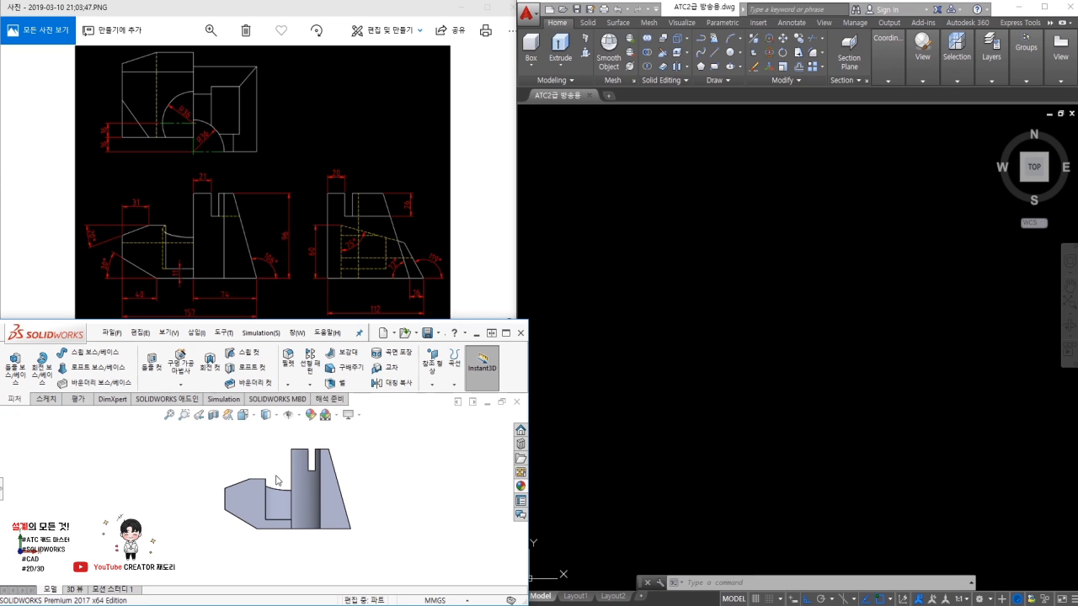
key(ctrl+5)
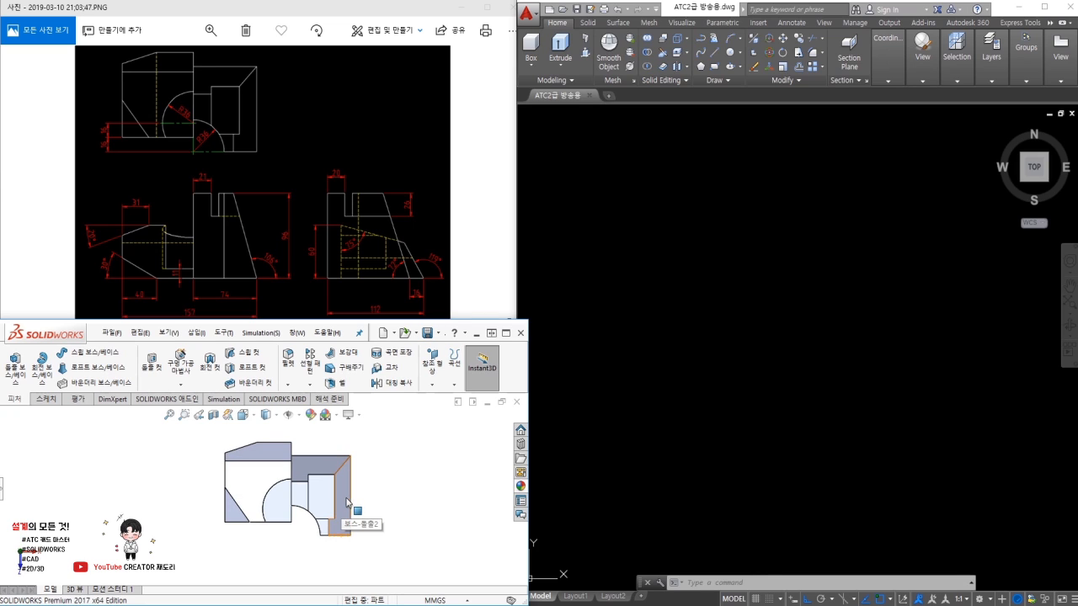
key(ctrl+4)
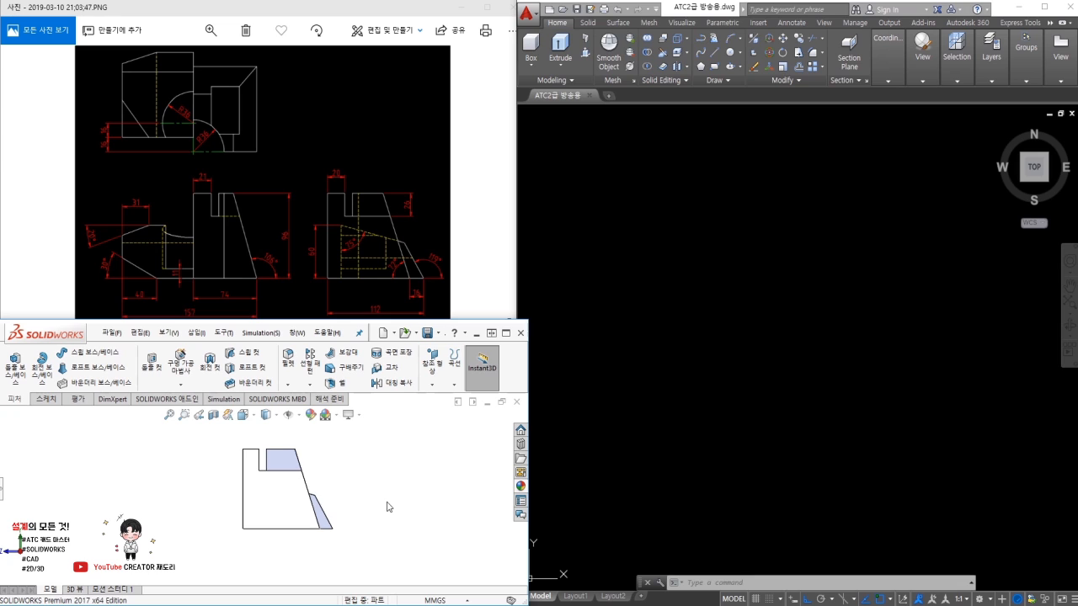
key(ctrl+7)
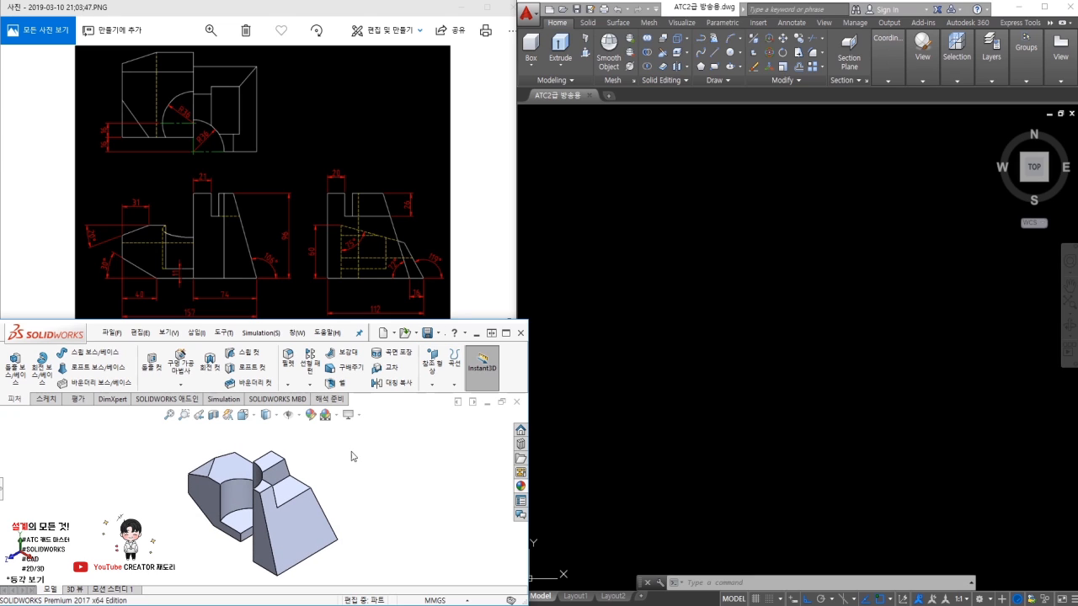
click(461, 297)
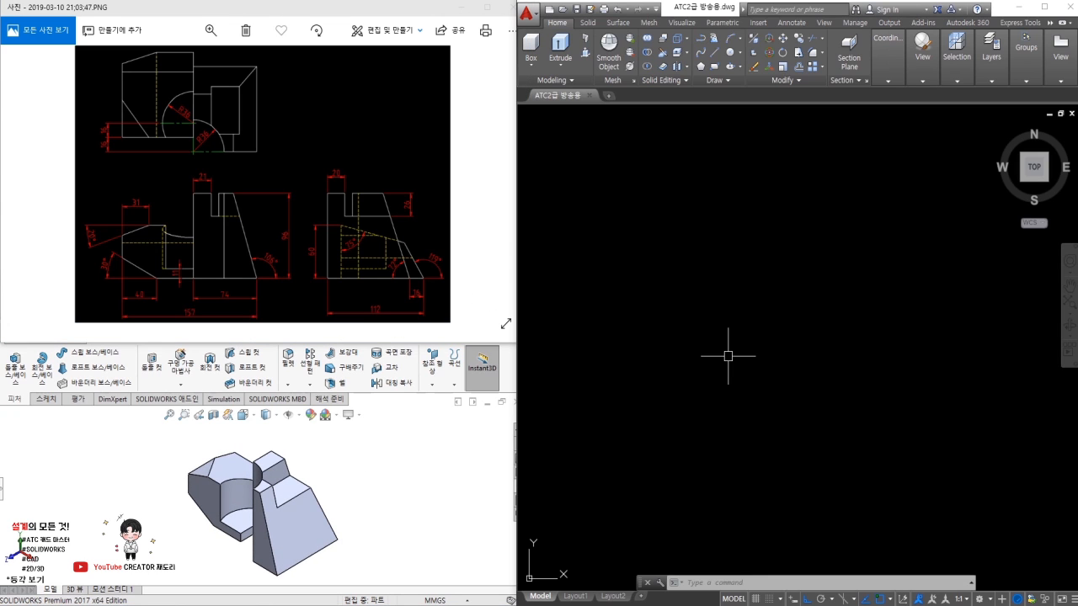
Step: Switch to AutoCAD and review the drawing's layer properties
text(la)
key(Return)
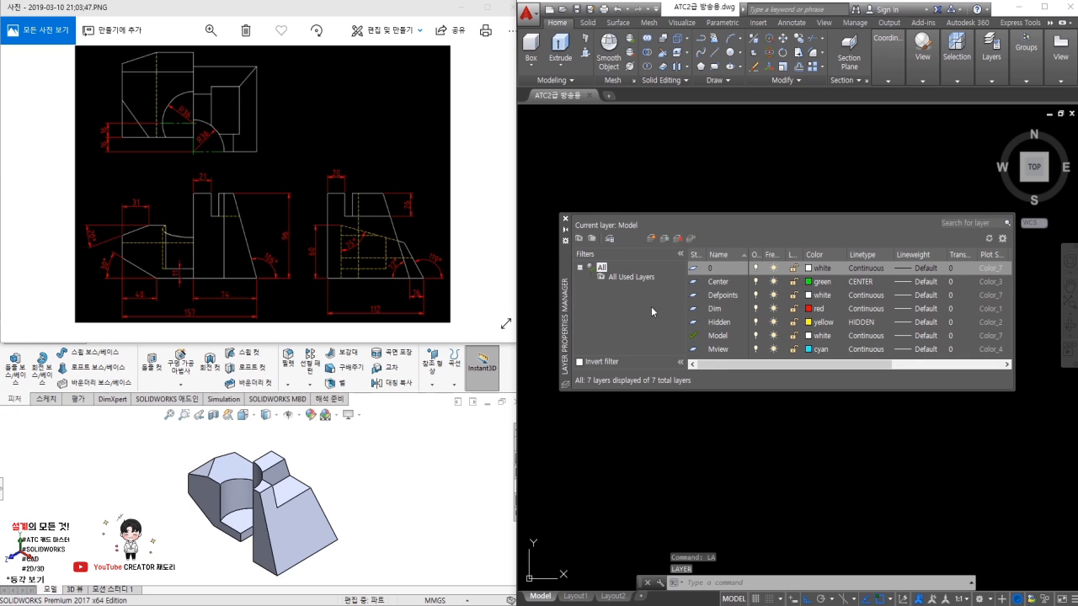
click(565, 219)
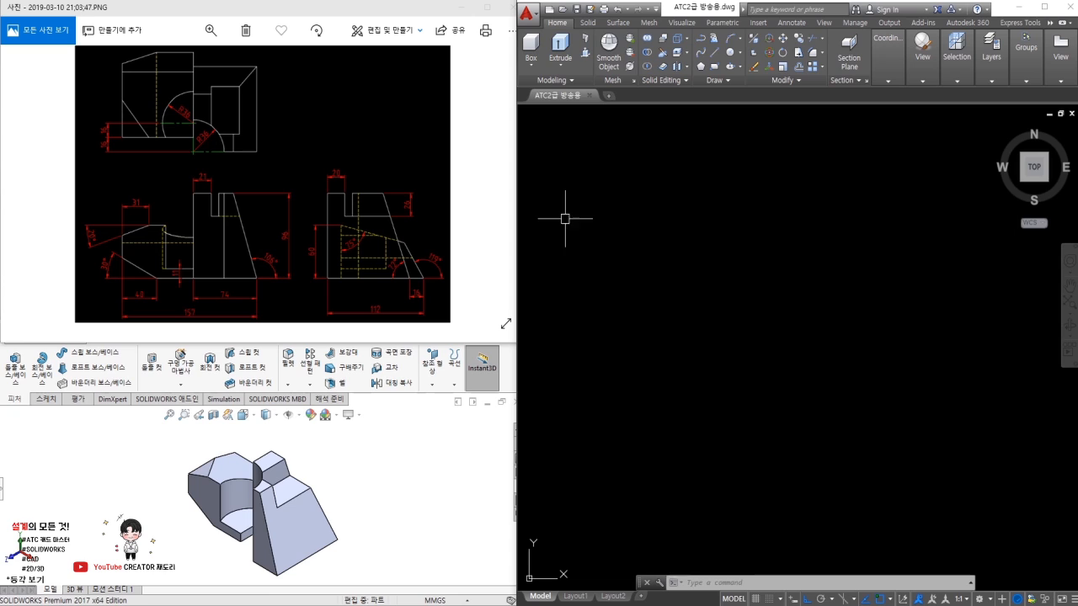
click(744, 345)
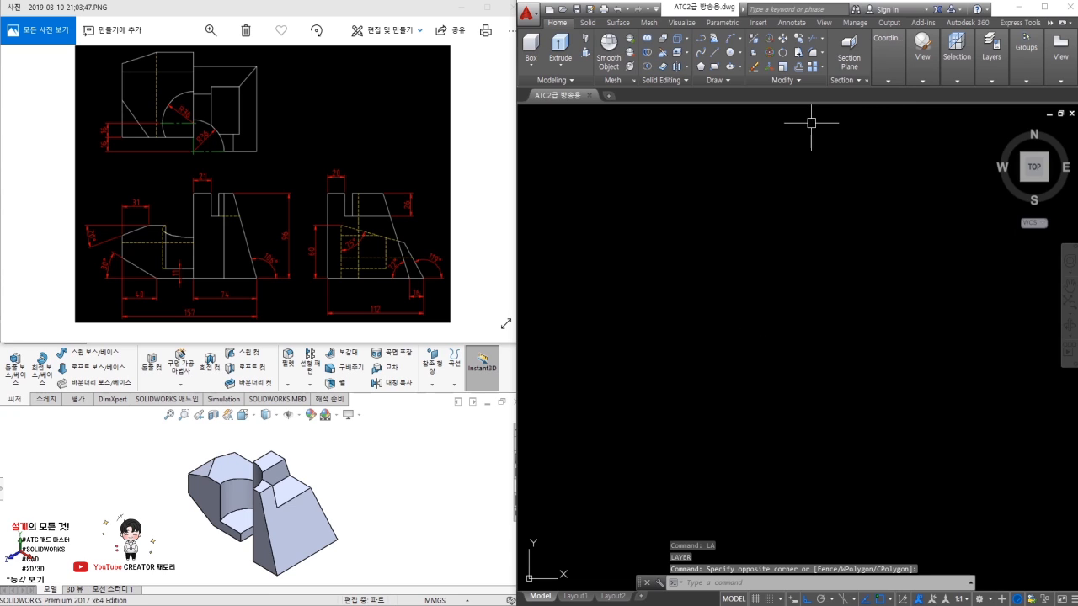
Step: Switch the workspace to AutoCAD 클래식
click(986, 600)
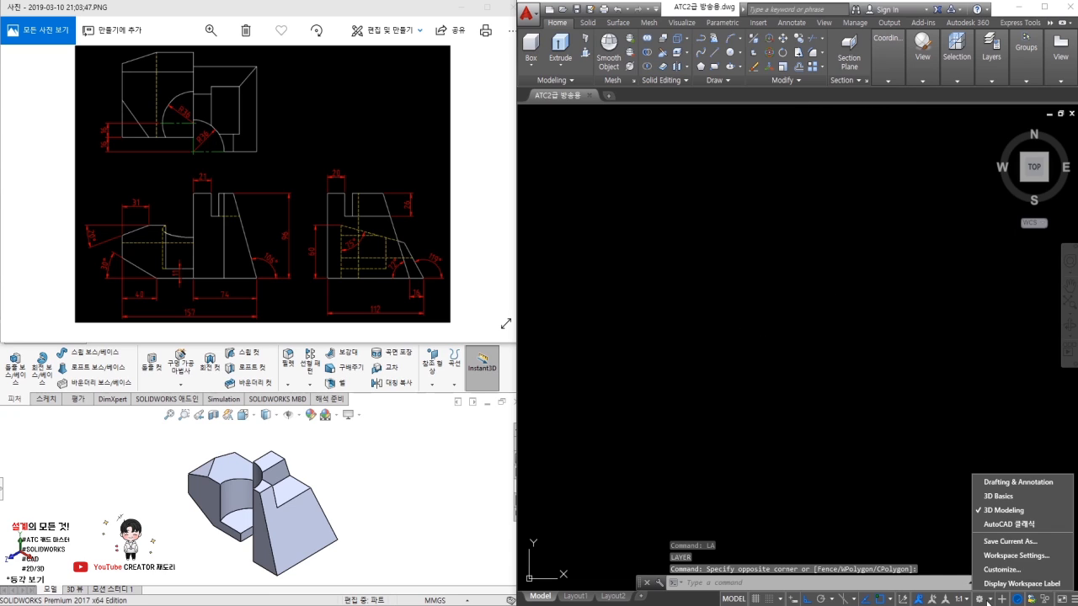
click(995, 524)
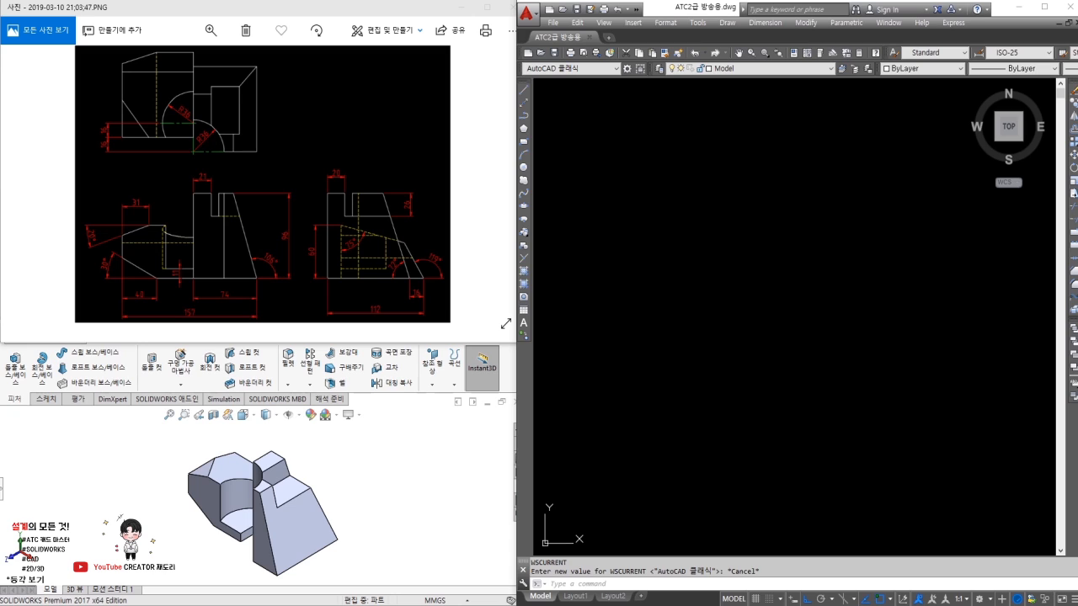
click(739, 343)
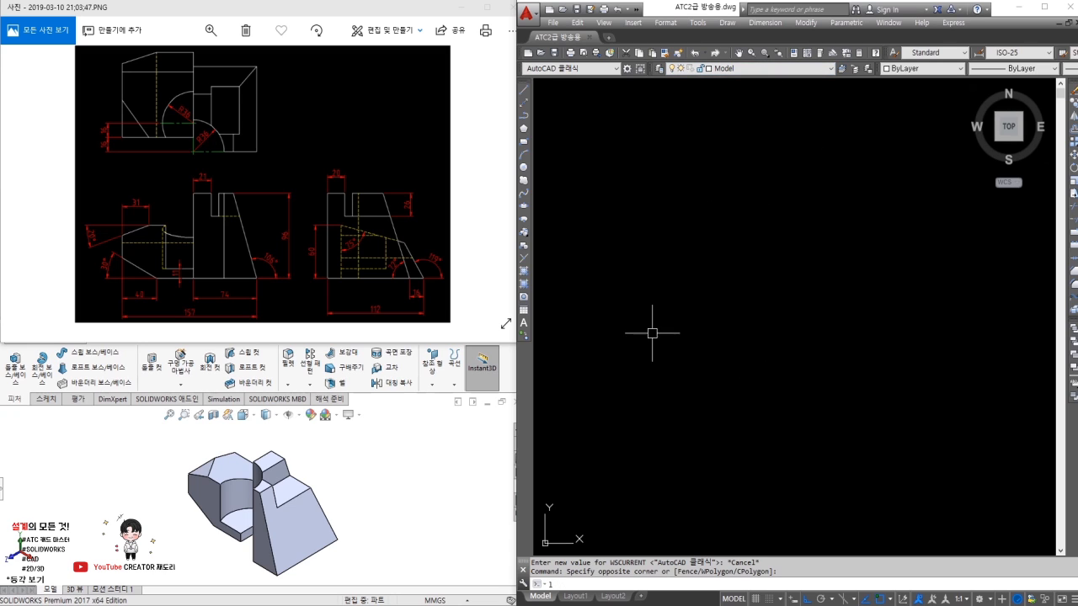
Step: Draw the front view's outline with lines: a 157 bottom edge, a 96 right edge, and top and left edges overrunning their shared corner
text(l)
key(Return)
click(643, 364)
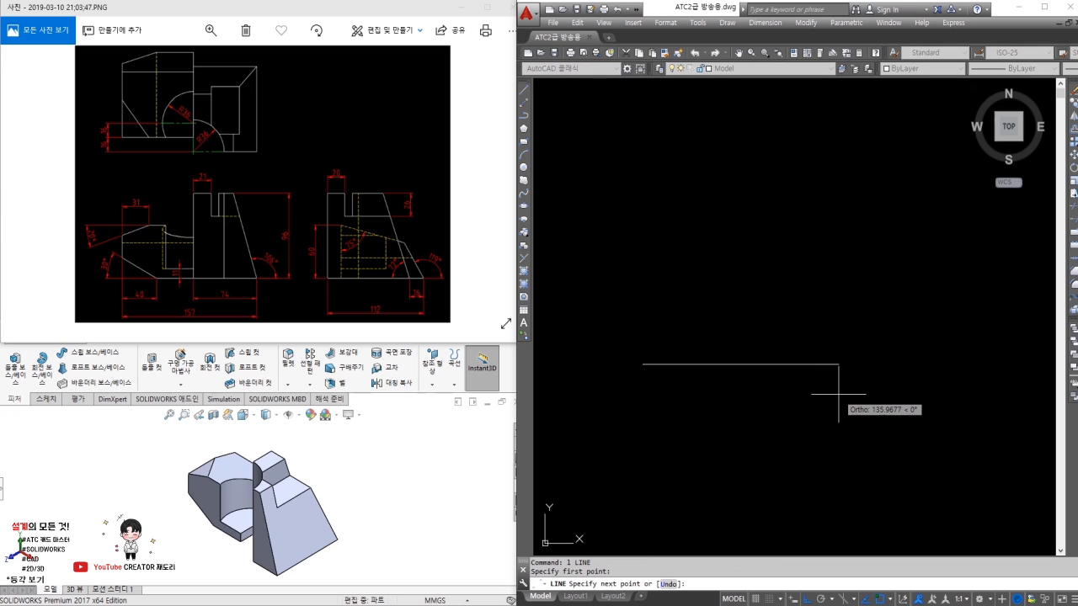
text(157)
key(Return)
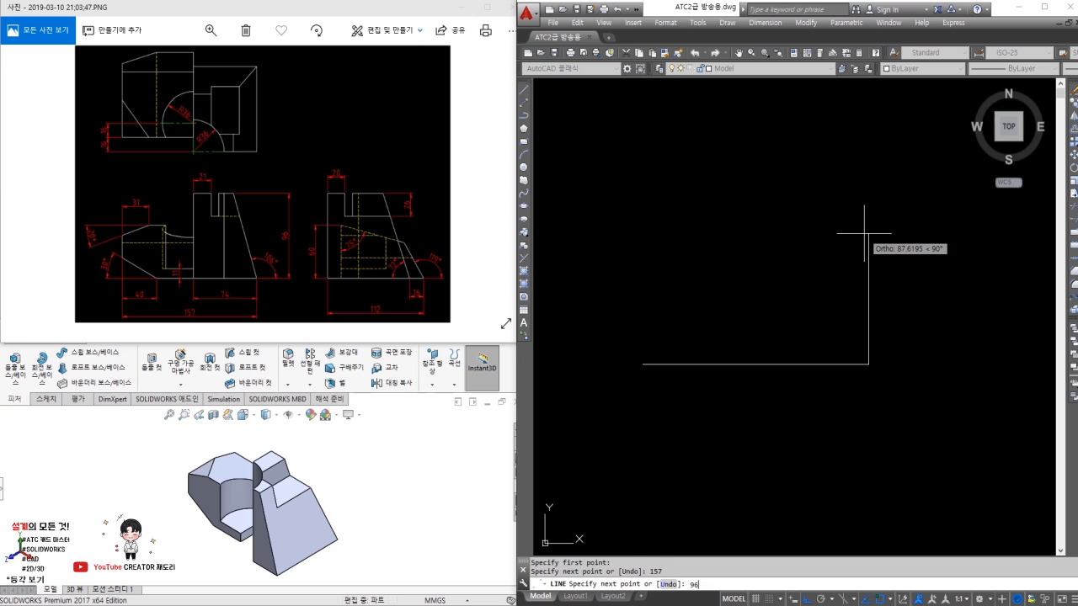
text(96)
key(Return)
click(624, 240)
key(Return)
key(Return)
click(643, 364)
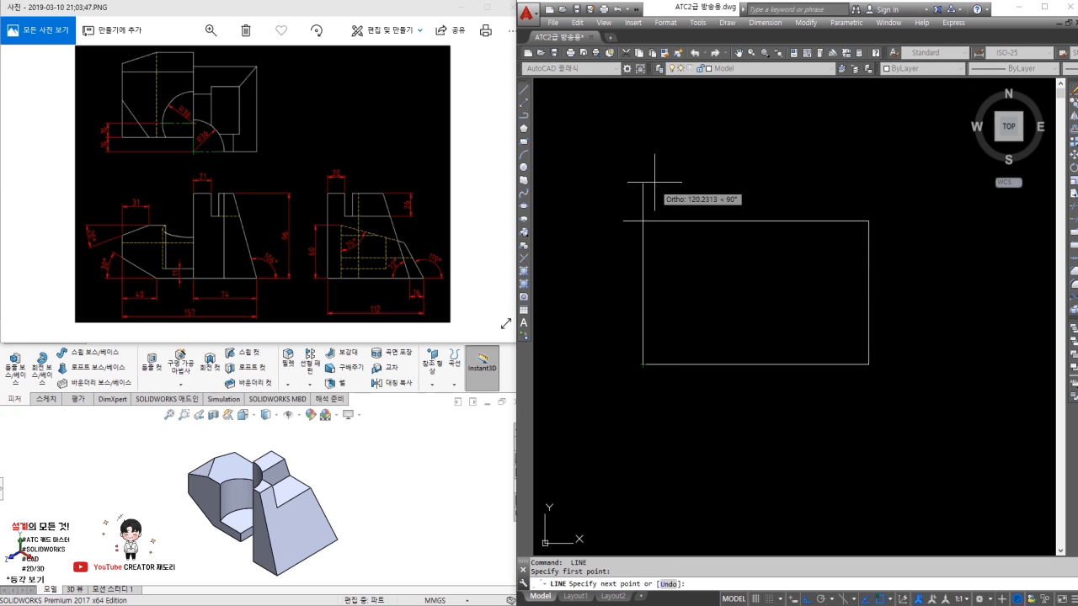
click(646, 168)
key(Return)
Step: Trim the overrunning line ends at the front view's upper-left corner
text(tr)
key(Return)
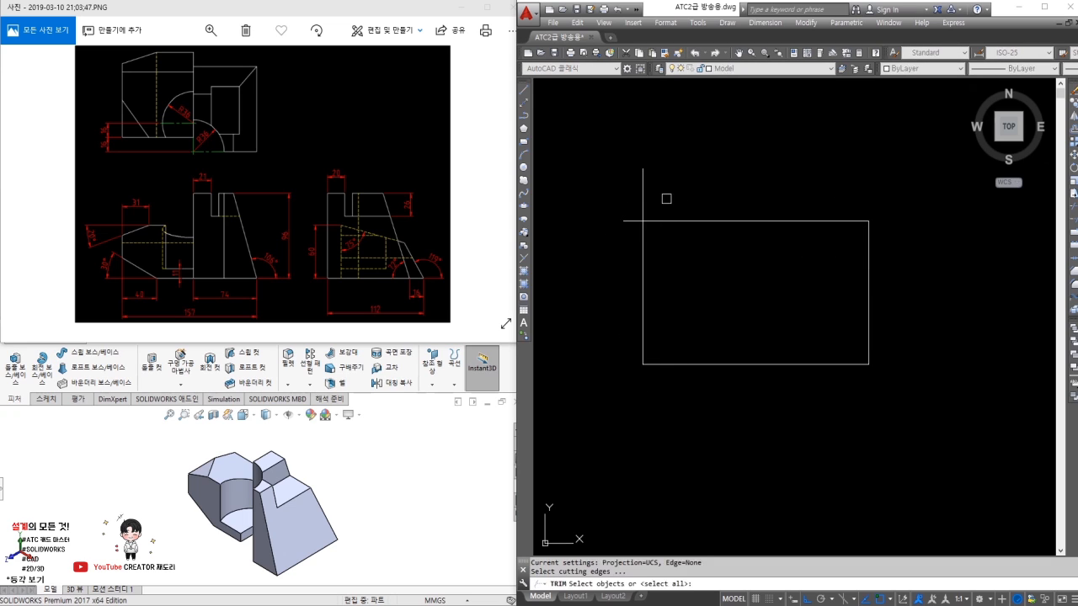
click(626, 191)
key(Return)
Step: Draw a horizontal base line above the front view and a vertical line running down from its right end, past the front view's height
scroll(654, 230, down, 3)
middle_drag(628, 169, 626, 251)
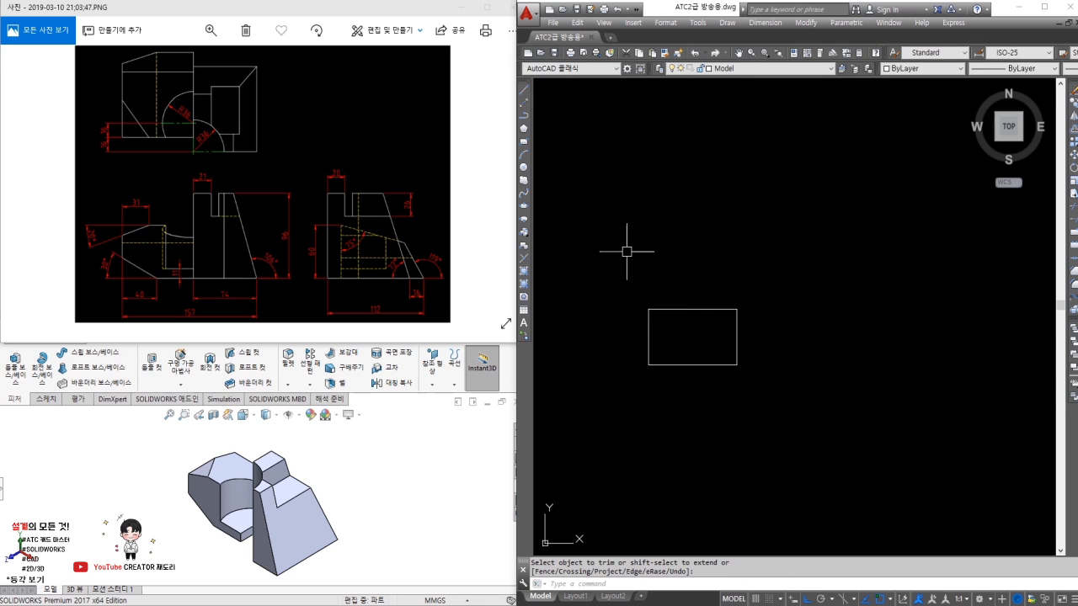
key(Return)
text(l)
key(Return)
click(625, 238)
click(801, 239)
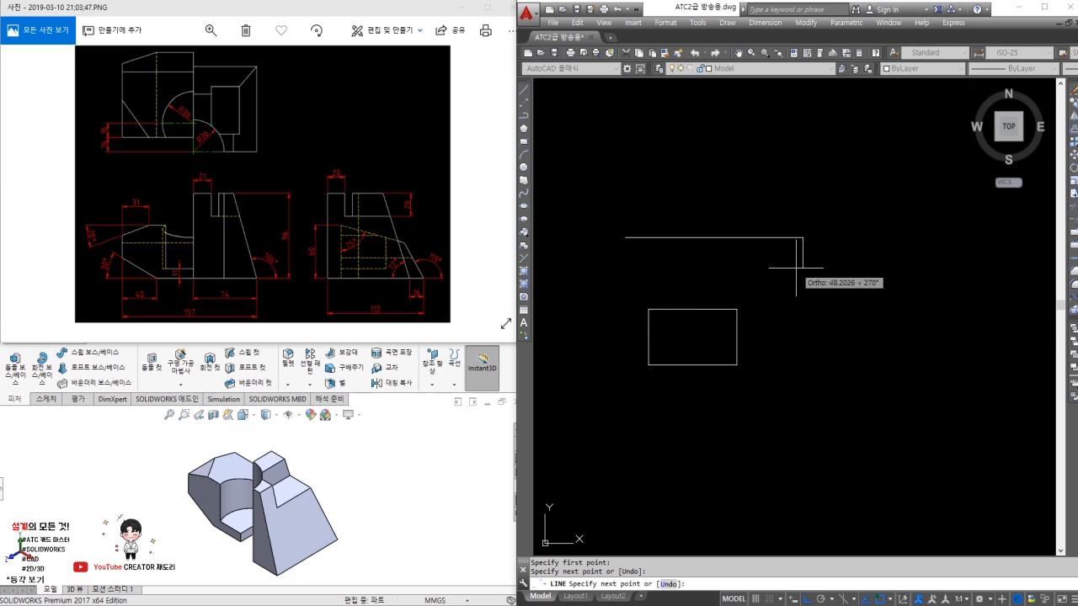
click(803, 387)
key(Return)
Step: Draw a 45° projection line up and to the right from the corner of the two reference lines
key(Return)
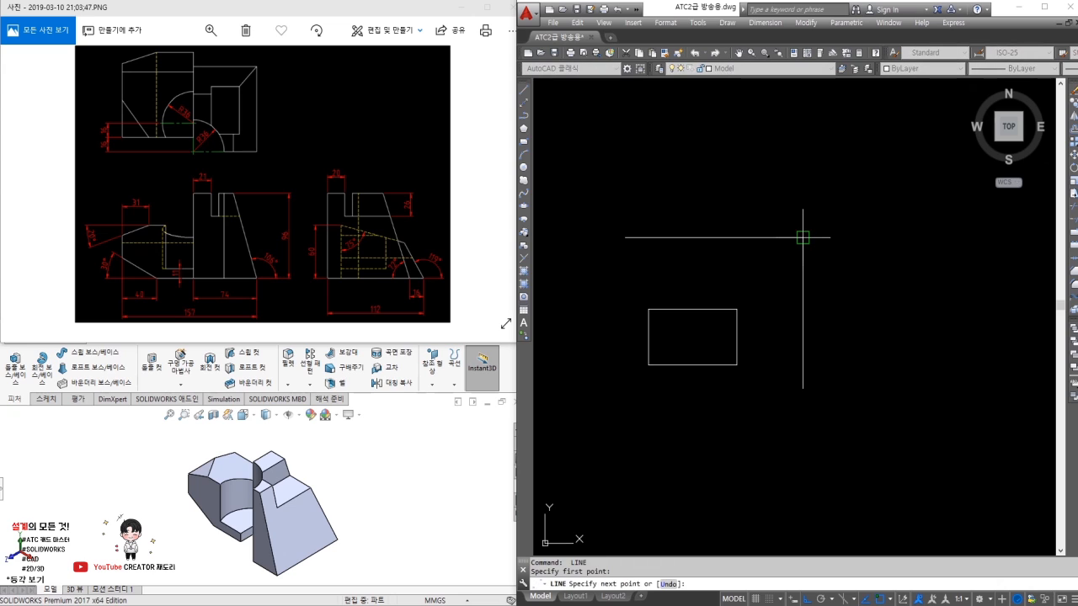
text(<45)
key(Return)
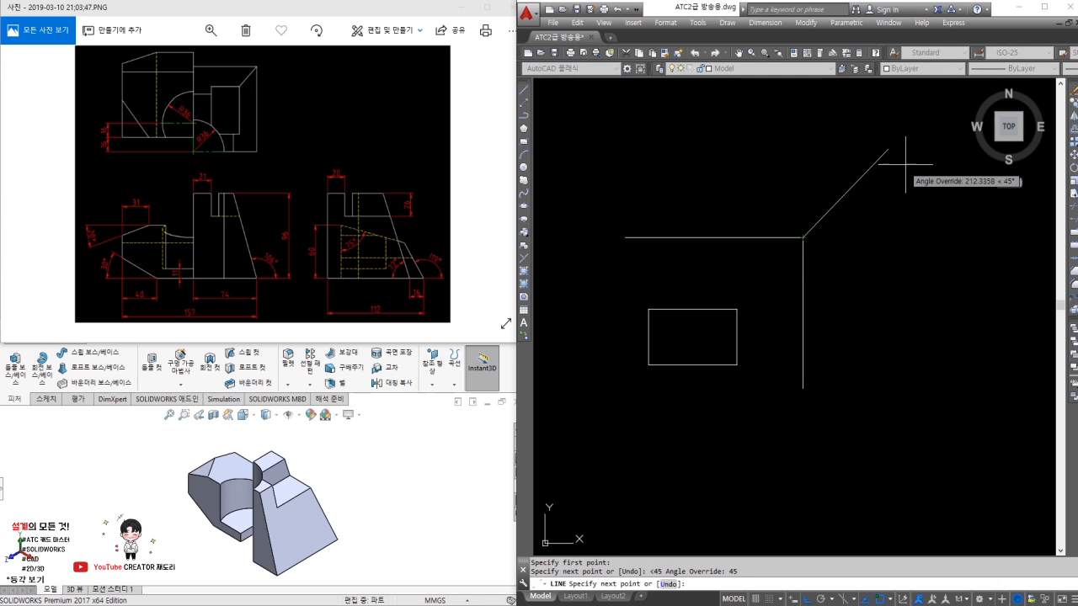
click(909, 130)
key(Return)
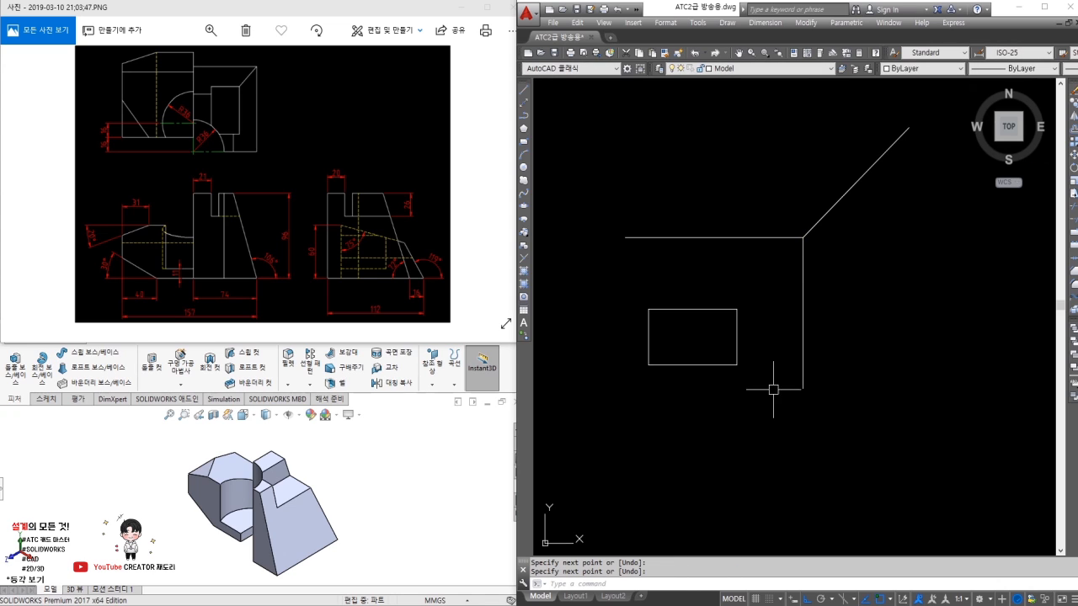
Step: Project horizontal lines rightward from the front view's lower-right and upper-right corners across the vertical reference line
text(l)
key(Return)
click(736, 365)
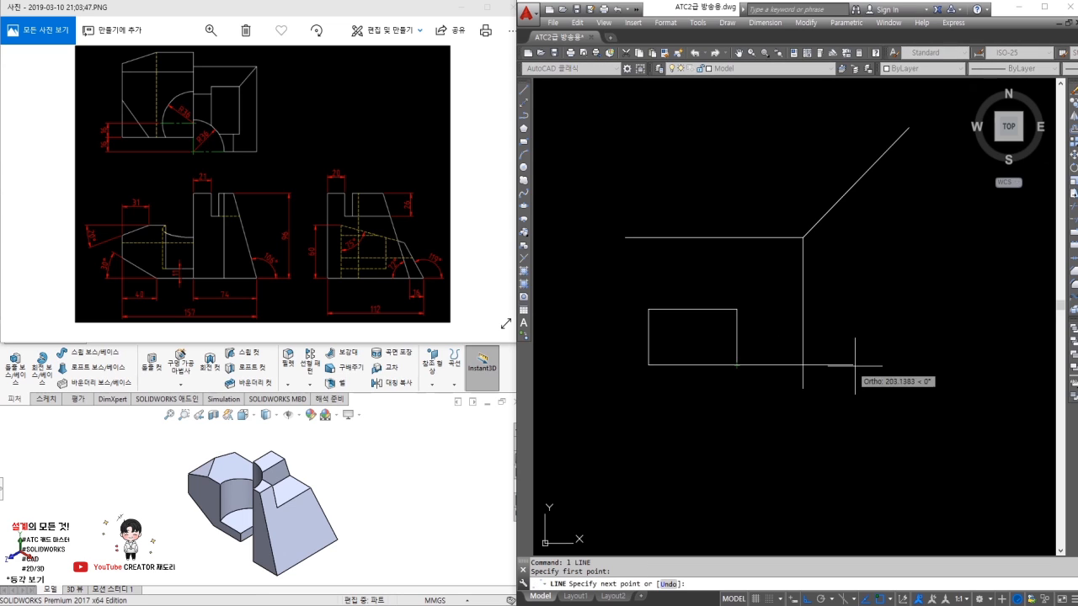
click(925, 365)
key(Return)
key(Return)
click(737, 309)
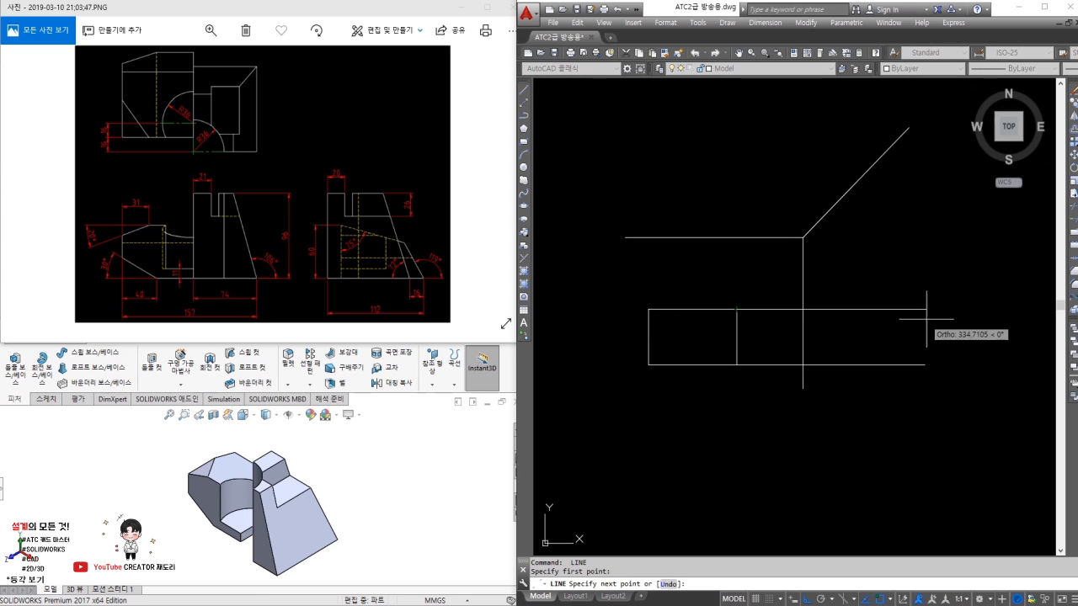
click(931, 309)
key(Return)
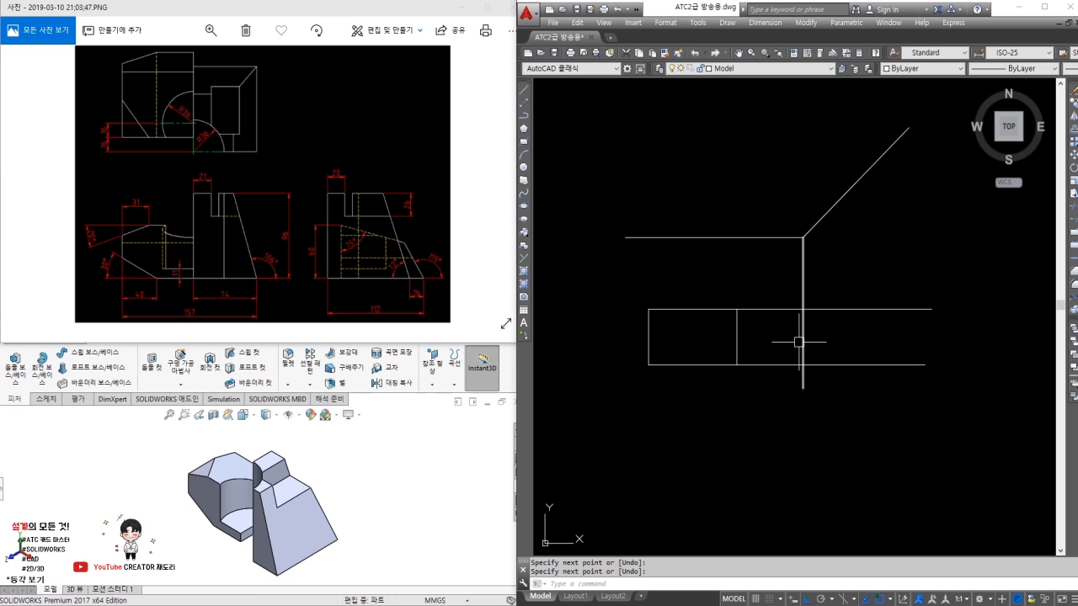
Step: Offset the vertical reference line 112 to the right for the side view's width
text(o)
key(Return)
text(112)
key(Return)
click(799, 342)
click(893, 337)
Step: Trim the excess line parts around the side view so only its closed rectangle is left
text(tr)
key(Return)
key(Return)
click(927, 408)
click(869, 312)
click(895, 284)
click(788, 267)
click(764, 378)
click(765, 379)
click(888, 378)
key(Return)
Step: Draw a vertical line up from the side view's upper-right corner and a horizontal line leftward from where it crosses the 45° line
text(l)
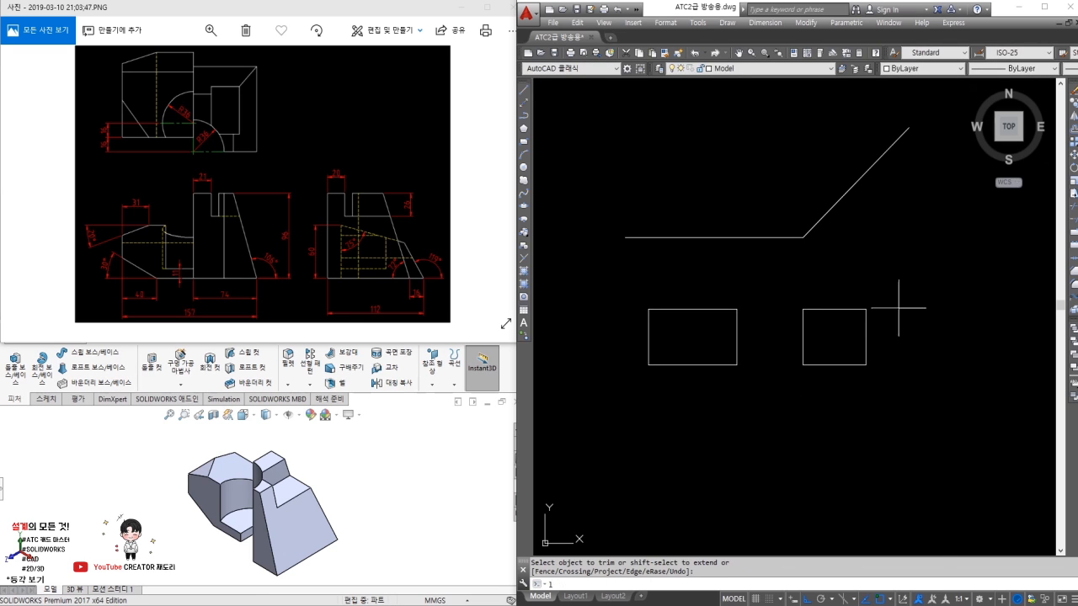
key(Return)
click(866, 309)
click(866, 116)
key(Return)
key(Return)
click(865, 171)
click(597, 172)
key(Return)
Step: Project vertical lines upward from the front view's upper-left and upper-right corners through both horizontal lines
key(Return)
click(649, 309)
click(648, 115)
key(Return)
key(Return)
click(737, 309)
click(737, 118)
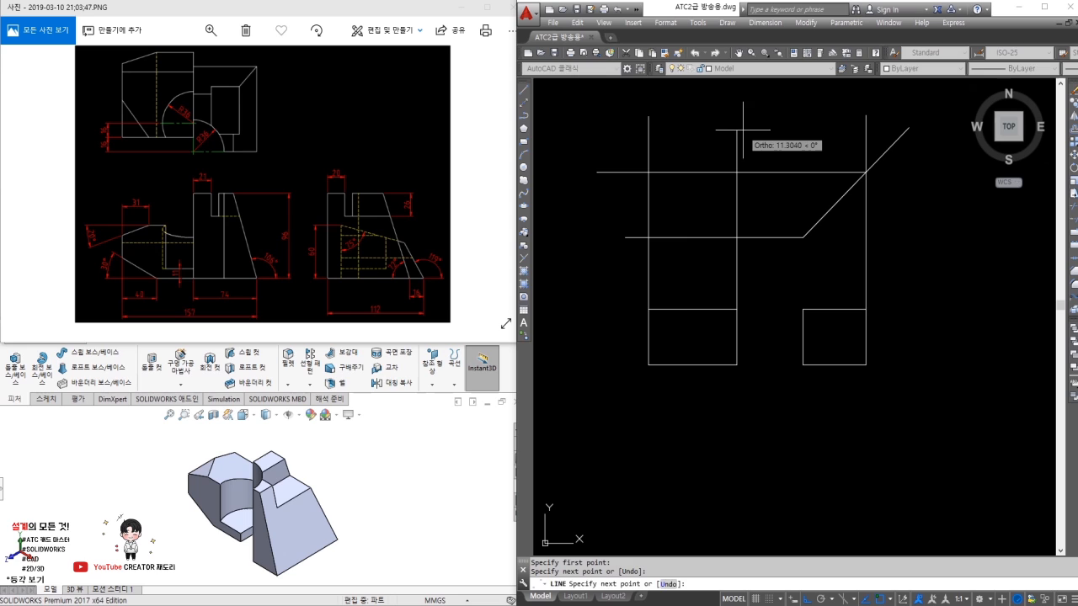
key(Return)
Step: Trim the projection lines around the top view so only its closed rectangle is left above the front view
text(tr)
key(Return)
key(Return)
click(765, 143)
click(613, 153)
click(622, 128)
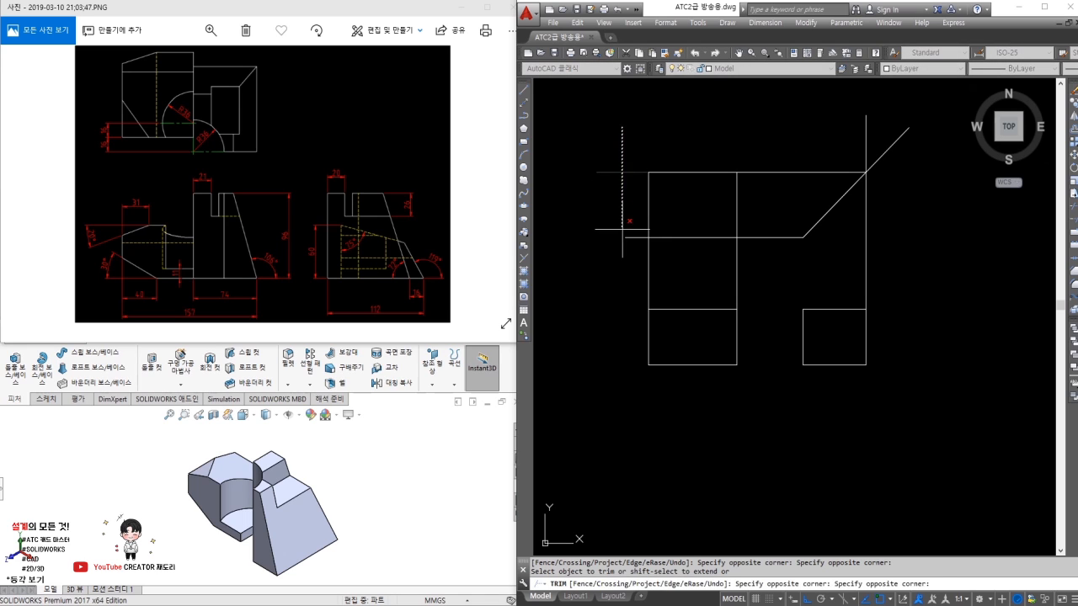
click(623, 230)
click(612, 246)
click(626, 237)
click(607, 275)
click(761, 279)
click(769, 276)
click(774, 155)
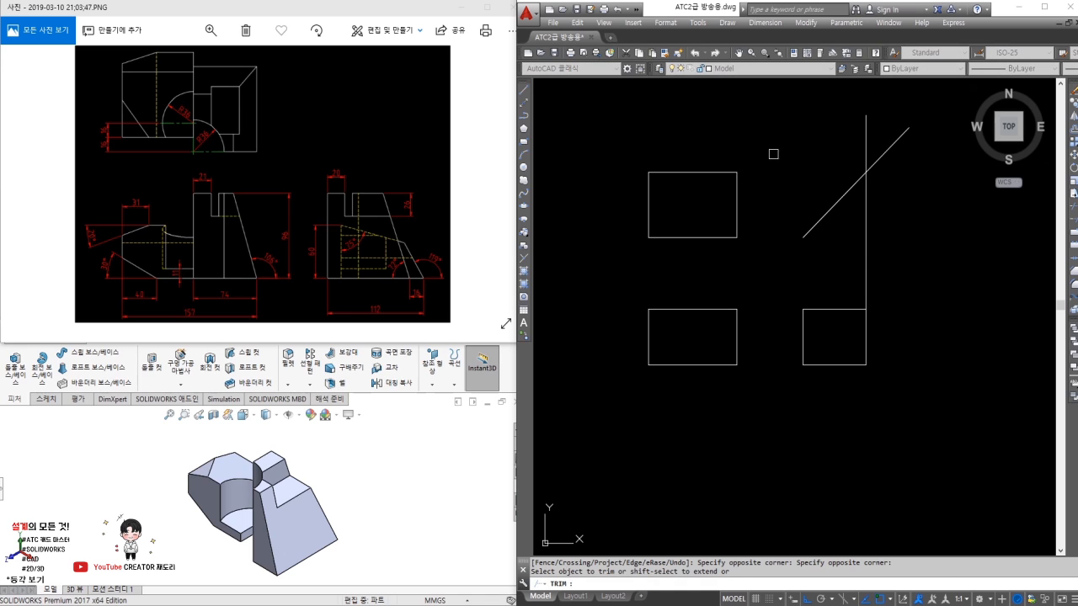
key(Return)
Step: Erase the leftover vertical projection line above the side view
click(885, 261)
click(846, 268)
text(e)
key(Return)
mouse_move(808, 253)
middle_down()
mouse_move(854, 272)
mouse_move(841, 272)
middle_up()
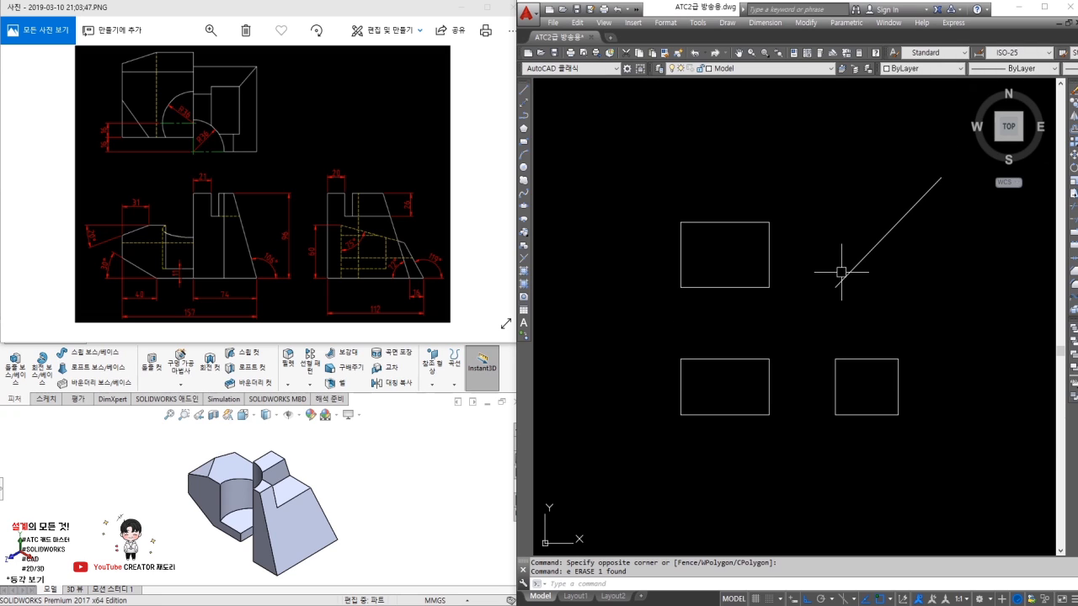
Step: Offset the front view's left edge 40 to the right
scroll(703, 400, up, 2)
text(o)
key(Return)
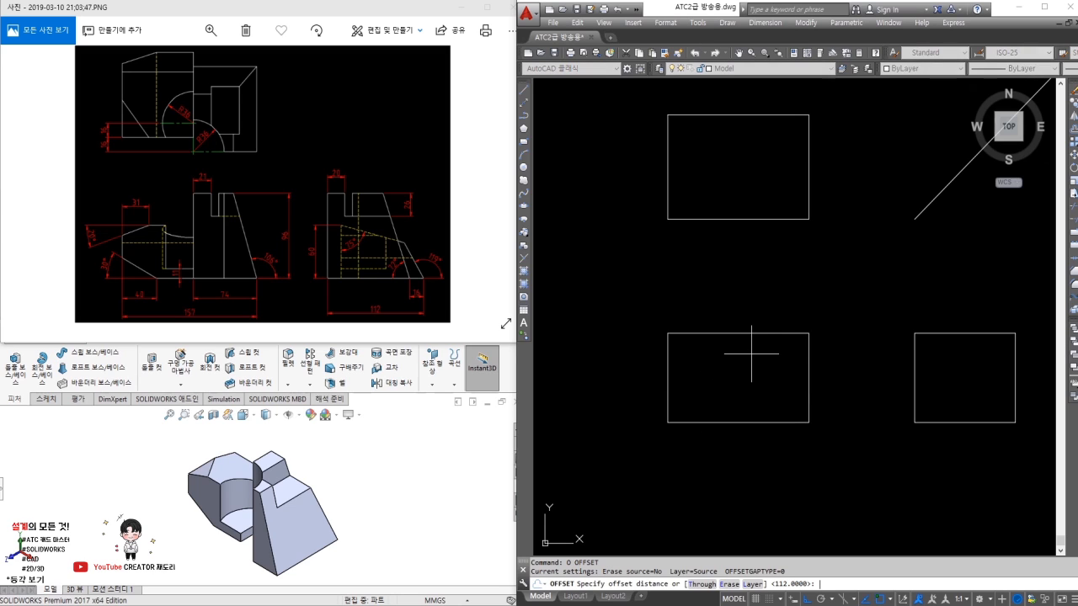
text(40)
key(Return)
click(670, 403)
click(714, 402)
key(Return)
Step: Draw a line at -30° from the offset line's lower endpoint, up and to the left beyond the front view's left edge
scroll(699, 426, up, 4)
text(l)
key(Return)
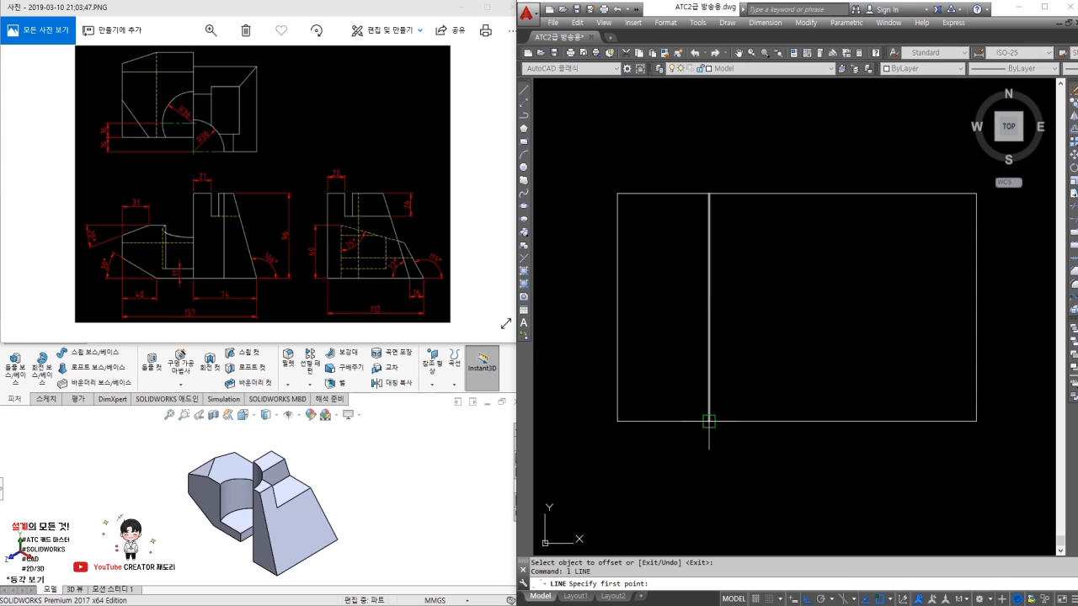
click(709, 419)
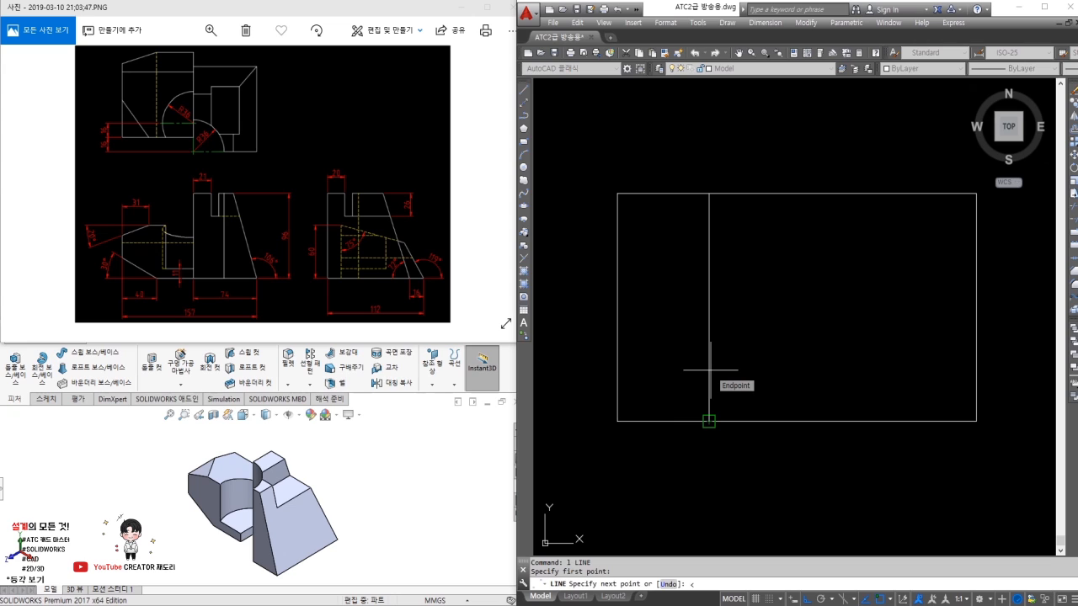
text(<-30)
key(Return)
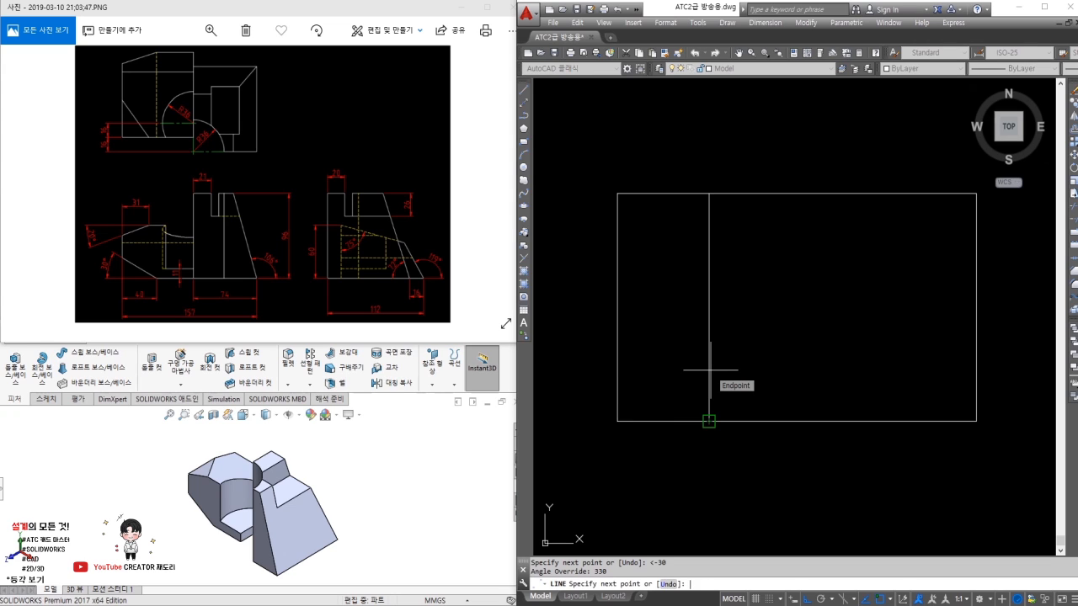
click(576, 341)
key(Return)
Step: Trim the front view's lower-left corner and the overrunning end of the slanted line
text(tr)
key(Return)
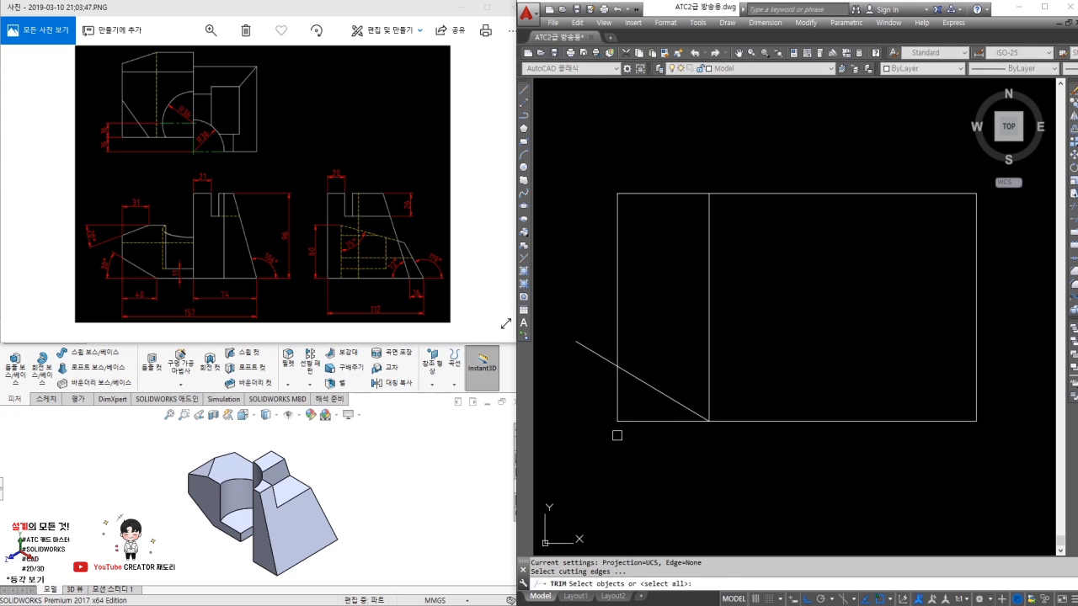
key(Return)
click(645, 448)
click(606, 404)
click(594, 401)
click(577, 341)
key(Return)
Step: Erase the vertical offset construction line inside the front view
click(745, 341)
click(688, 284)
text(e)
key(Return)
scroll(688, 294, down, 2)
middle_drag(700, 294, 679, 310)
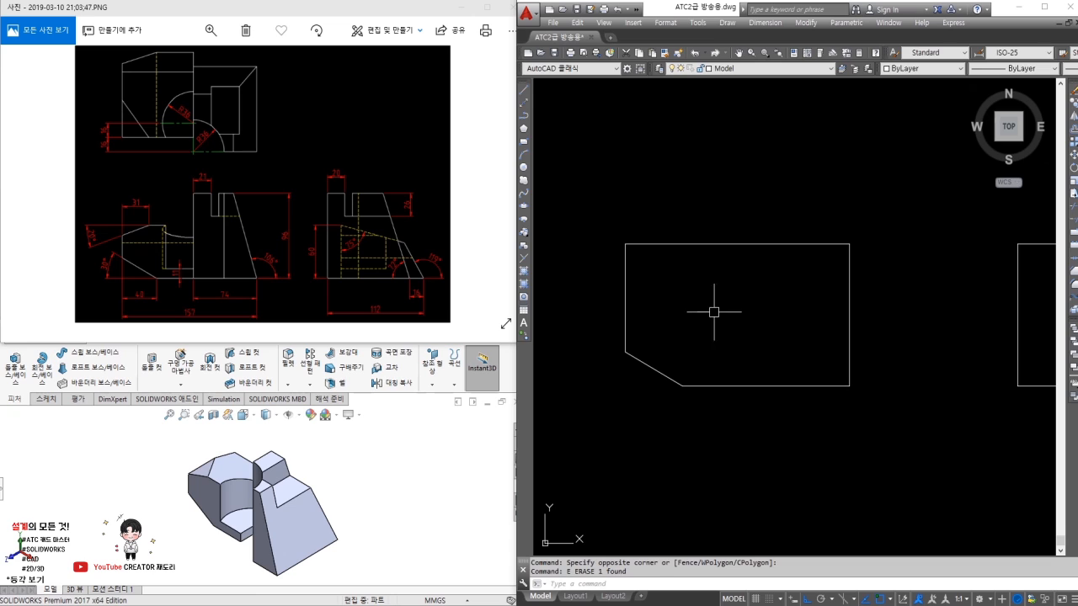
Step: Offset the front view's right edge 74 to the left
text(o)
key(Return)
text(74)
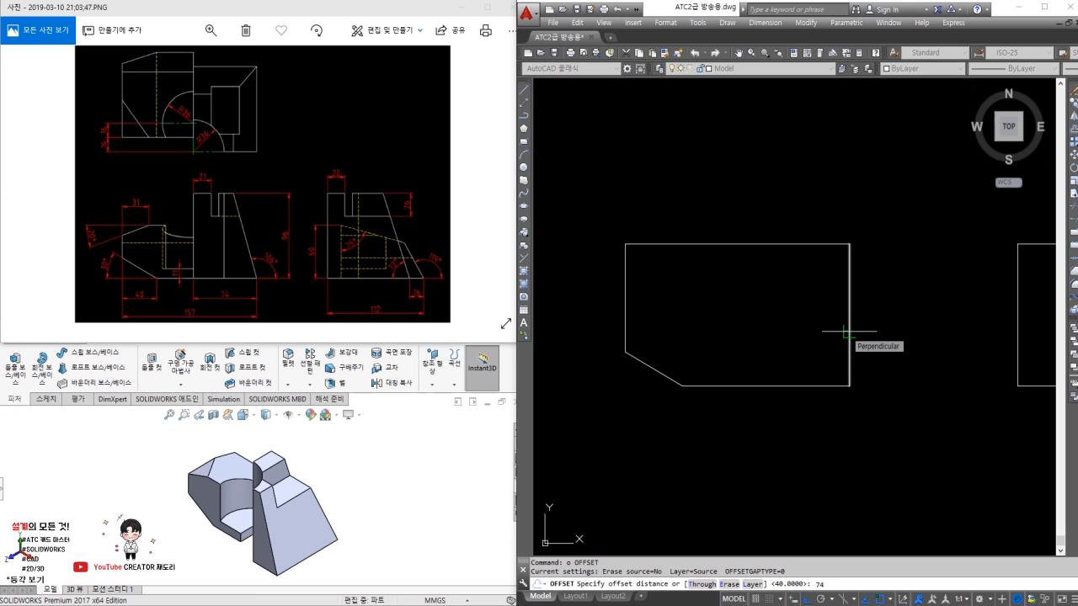
key(Return)
click(842, 330)
click(847, 311)
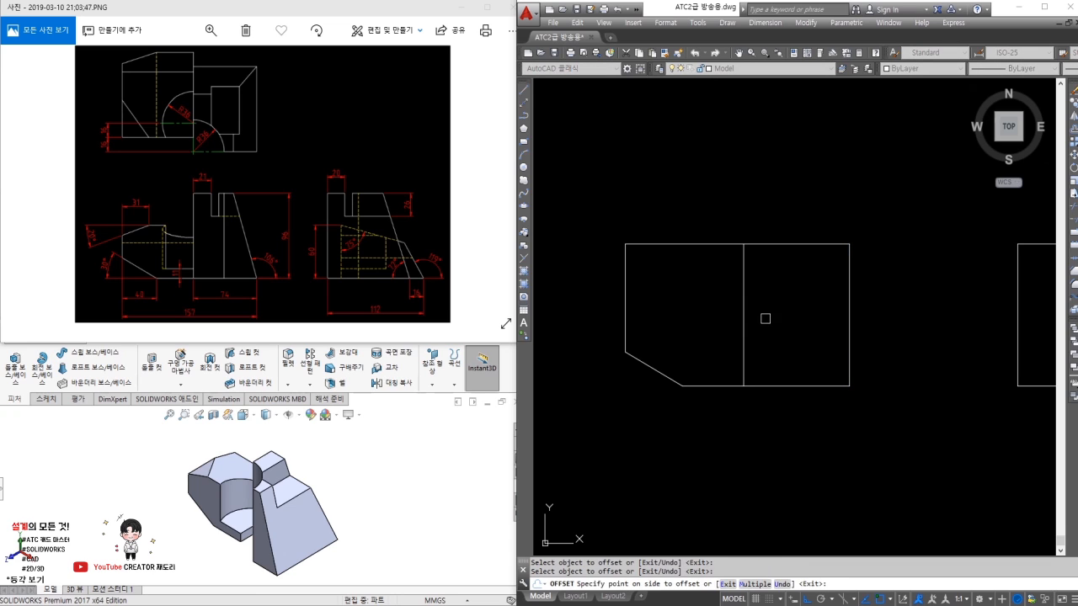
click(765, 318)
key(Return)
Step: Draw a line at 106° from the front view's lower-right corner, up past the top edge
text(l)
key(Return)
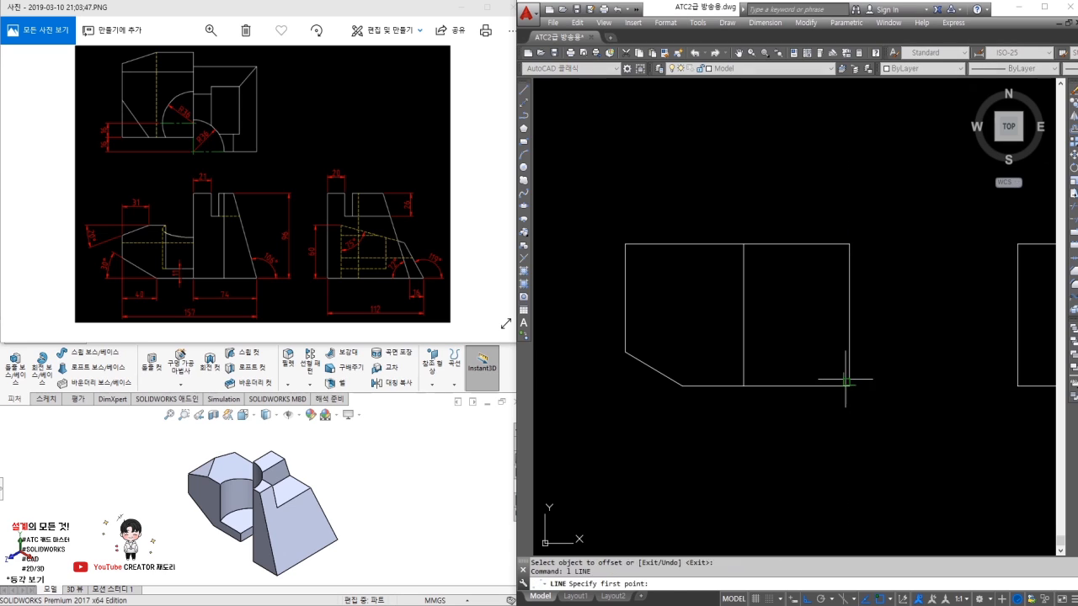
click(849, 386)
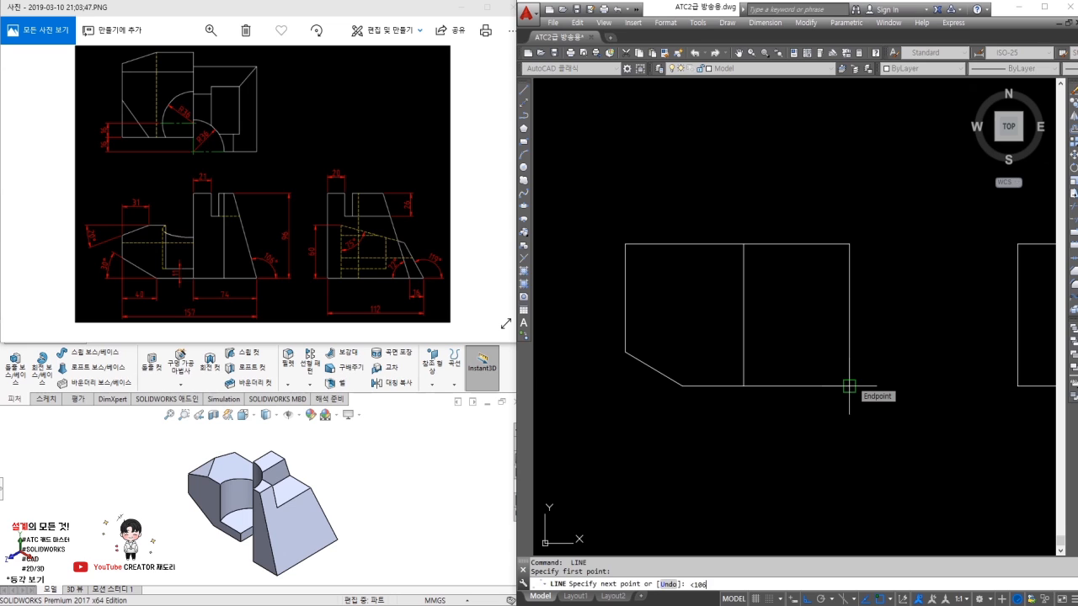
text(<106)
key(Return)
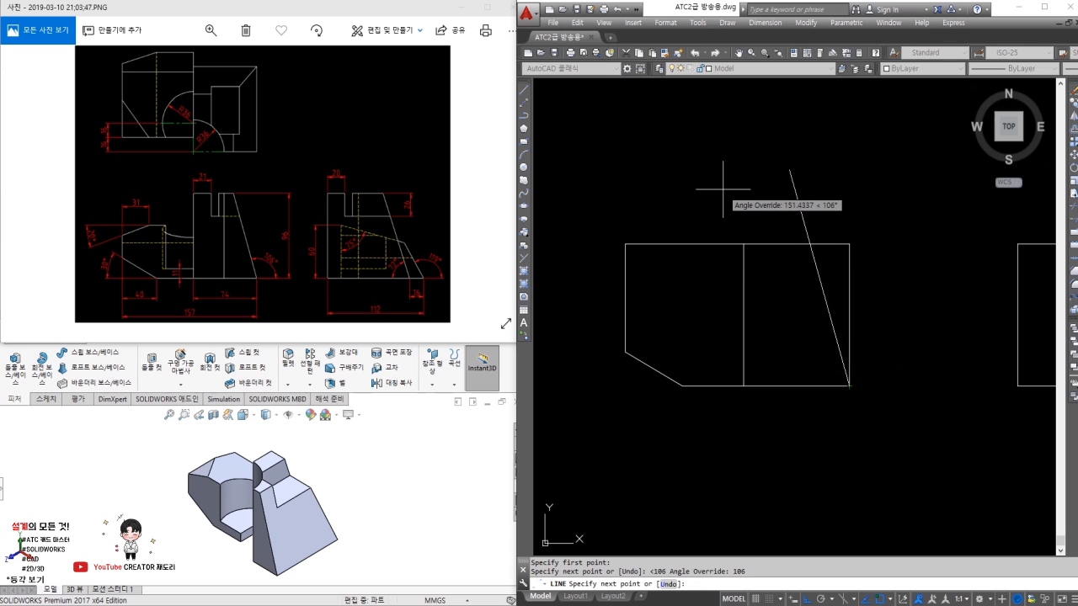
key(Return)
Step: Trim the front view's upper-right corner and the slanted line's overrunning end, and erase the leftover right edge
text(tr)
key(Return)
key(Return)
click(888, 218)
click(832, 256)
click(843, 193)
click(768, 221)
key(Return)
click(878, 237)
click(840, 259)
text(e)
key(Return)
Step: Trim the front view's top edge between the left edge and the inner vertical line
text(tr)
key(Return)
key(Return)
click(670, 243)
key(Escape)
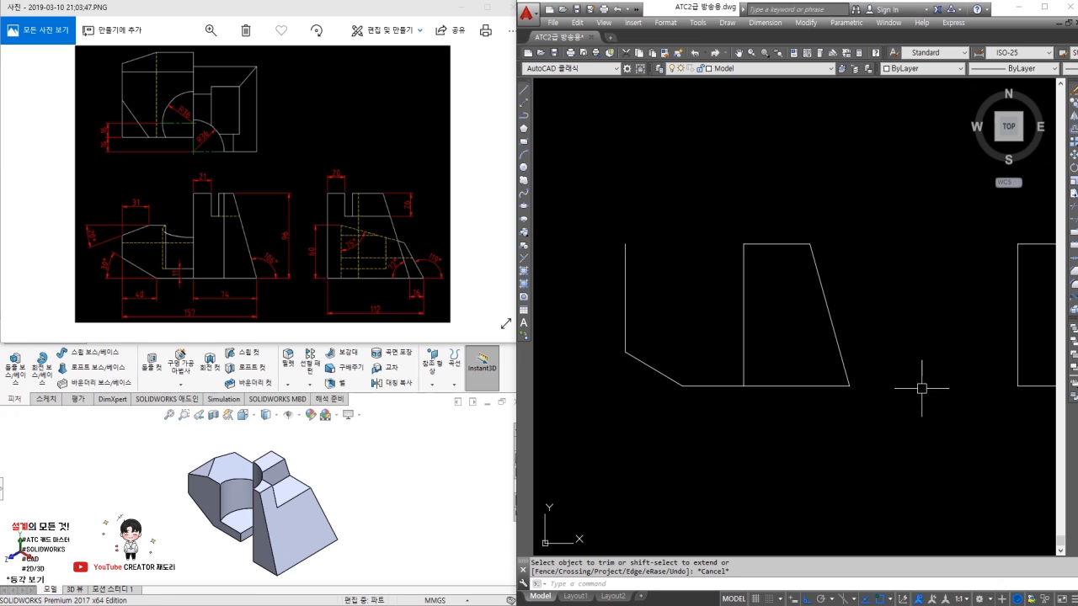
middle_drag(941, 378, 697, 394)
key(Return)
text(20)
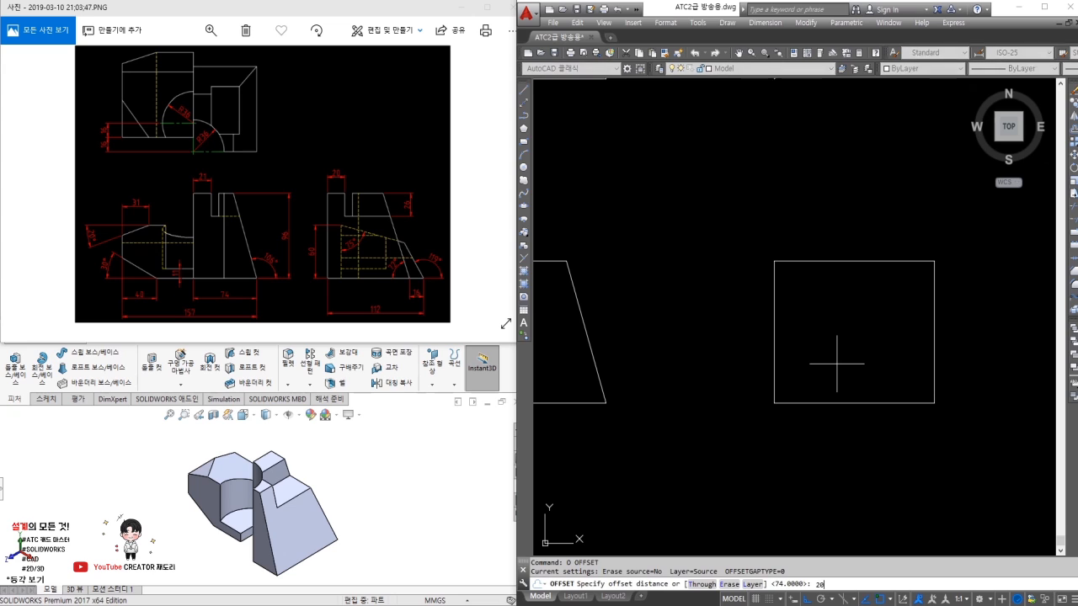
key(Escape)
key(Escape)
key(space)
key(space)
key(Escape)
Step: Draw a line at 118° from the side view's lower-right corner, up and to the left inside the rectangle
text(l)
key(space)
click(934, 404)
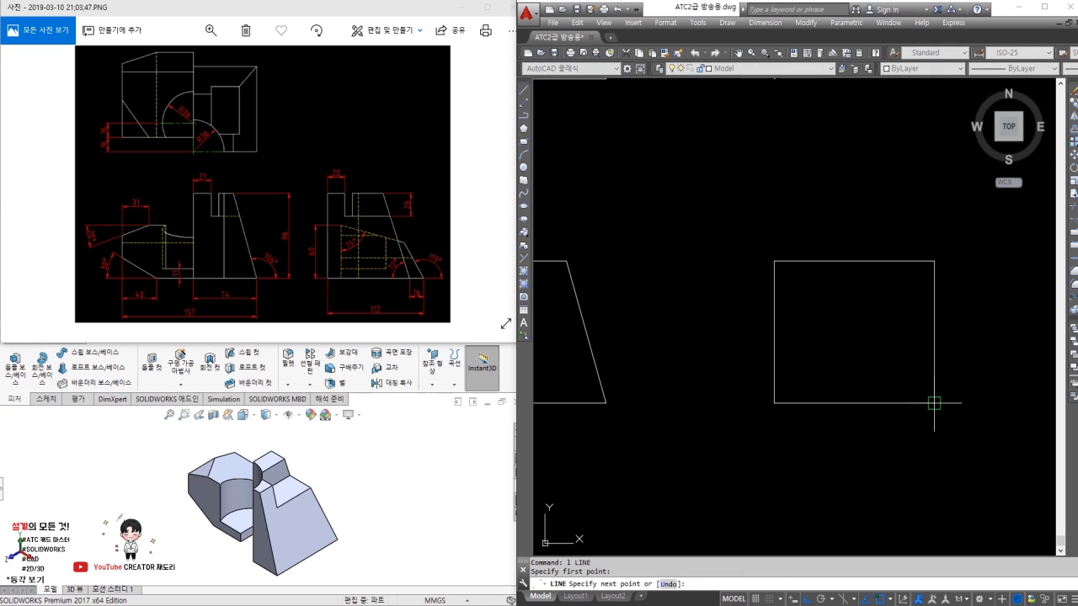
text(8)
key(space)
click(889, 311)
key(space)
Step: Offset the side view's bottom edge 60 upward
text(o)
key(space)
key(space)
click(821, 402)
click(829, 348)
middle_drag(829, 347, 864, 339)
key(space)
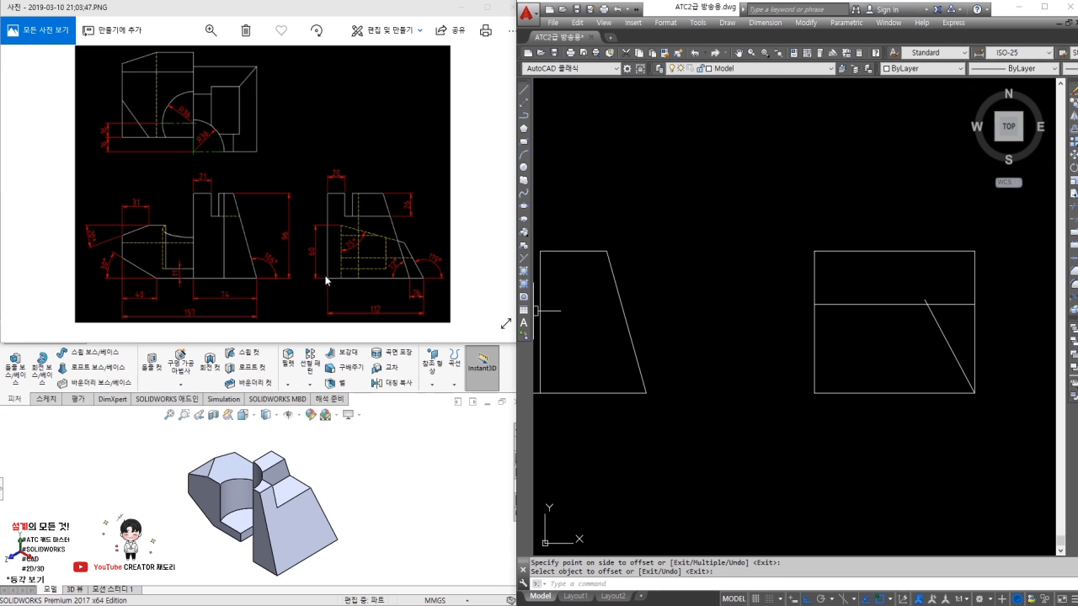
Step: Switch to SOLIDWORKS and examine the part model in front, top and side views with hidden lines visible
click(399, 475)
key(ctrl+1)
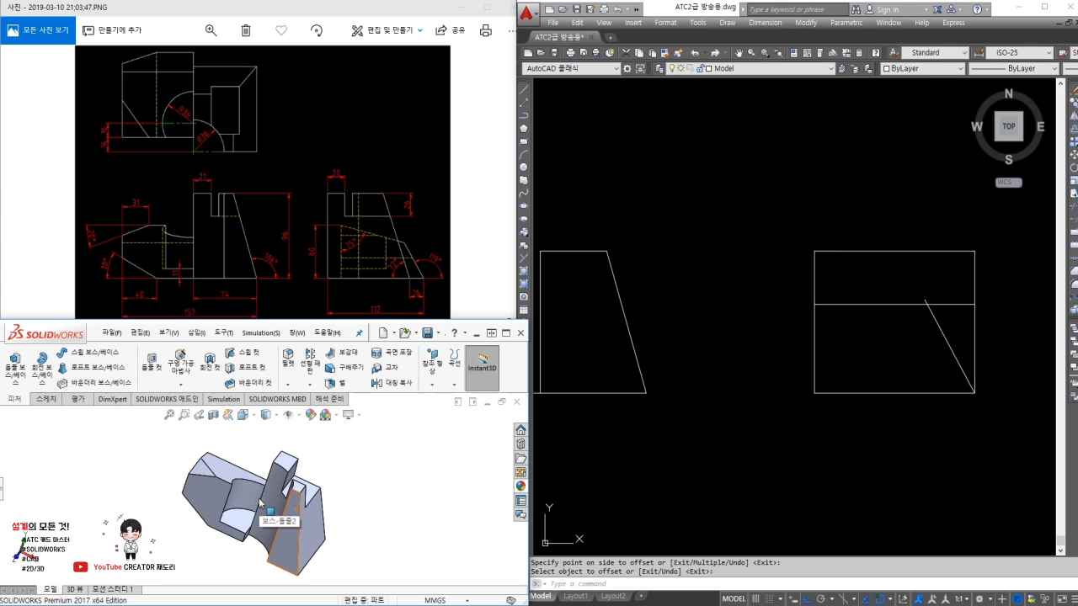
key(ctrl+5)
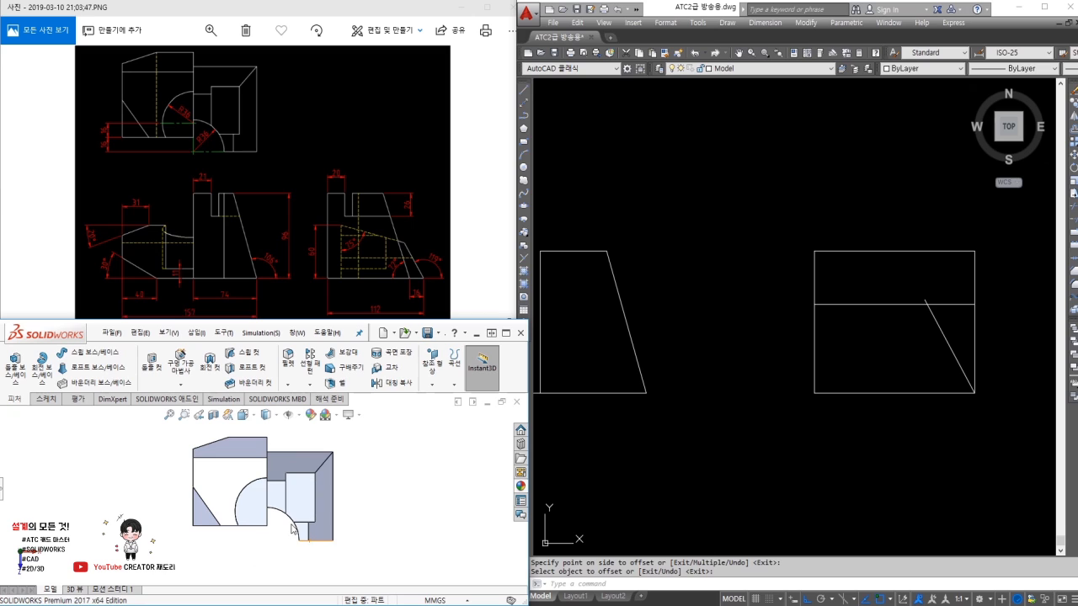
click(275, 415)
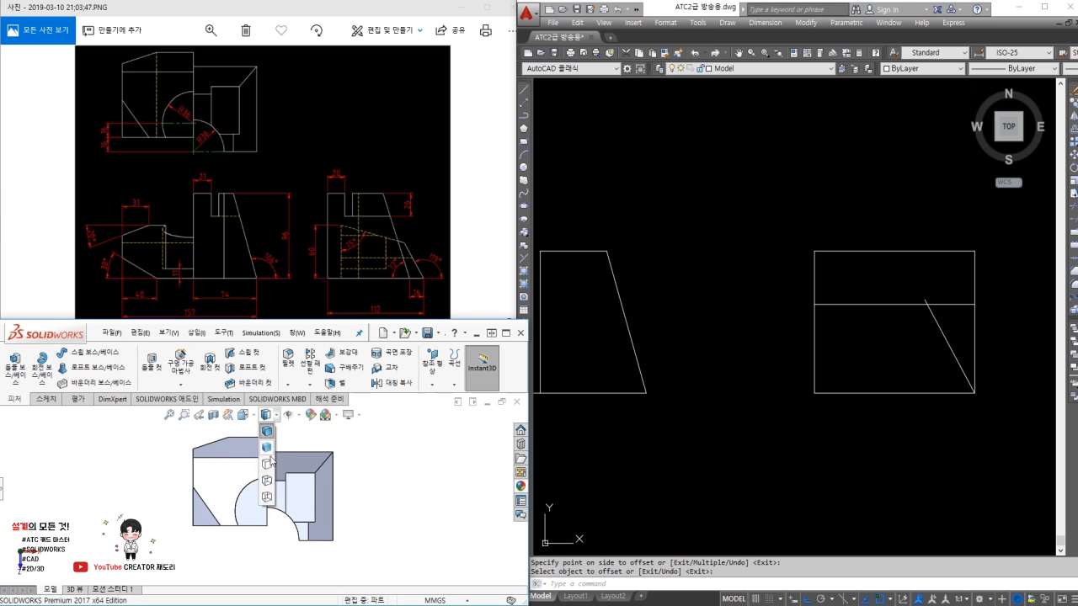
click(267, 481)
key(ctrl+1)
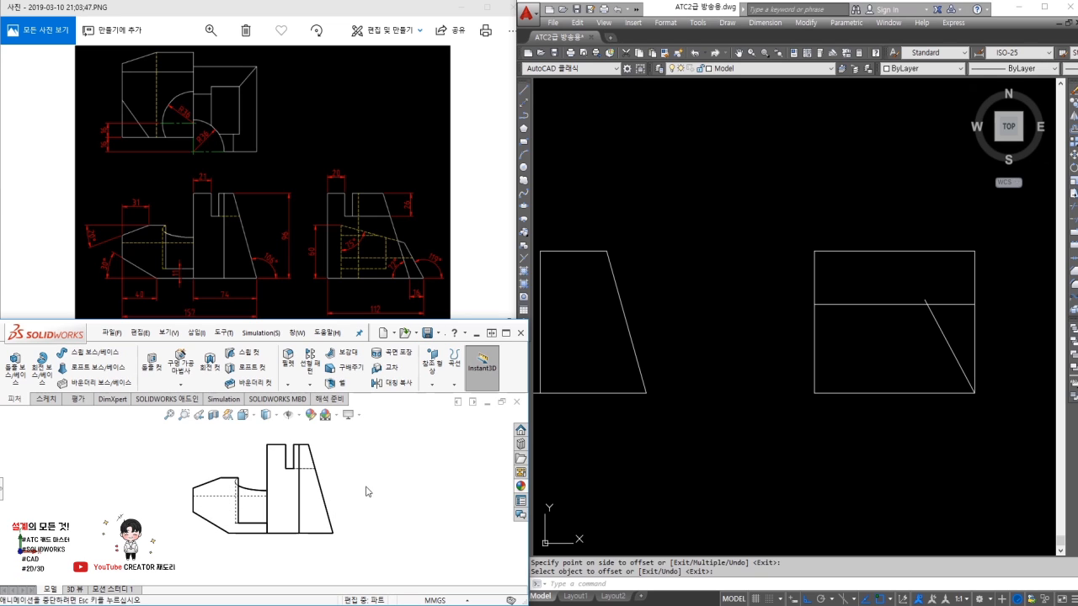
key(ctrl+5)
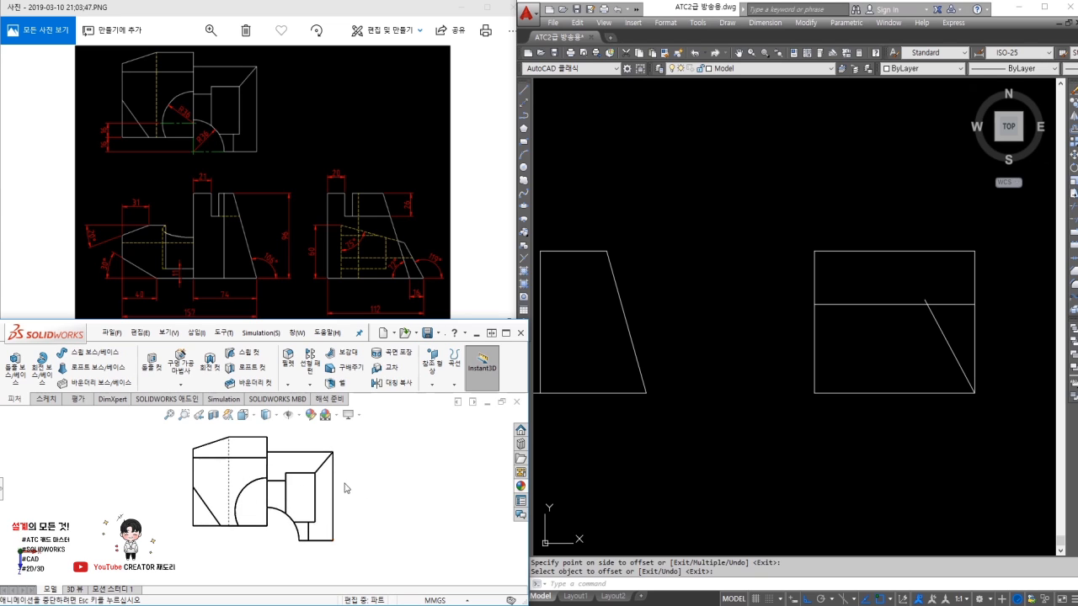
click(232, 527)
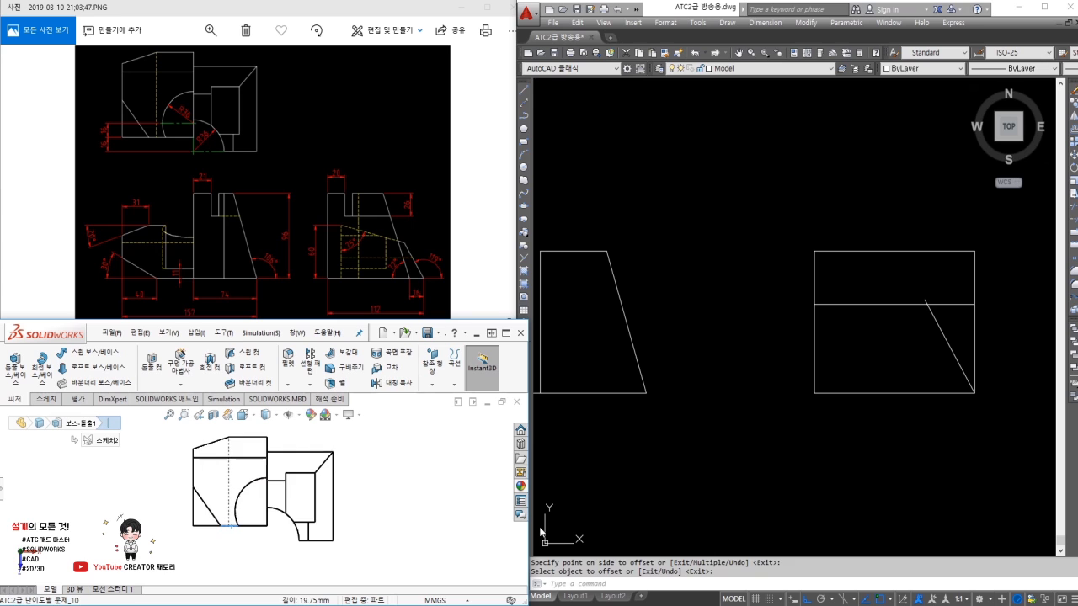
key(ctrl+4)
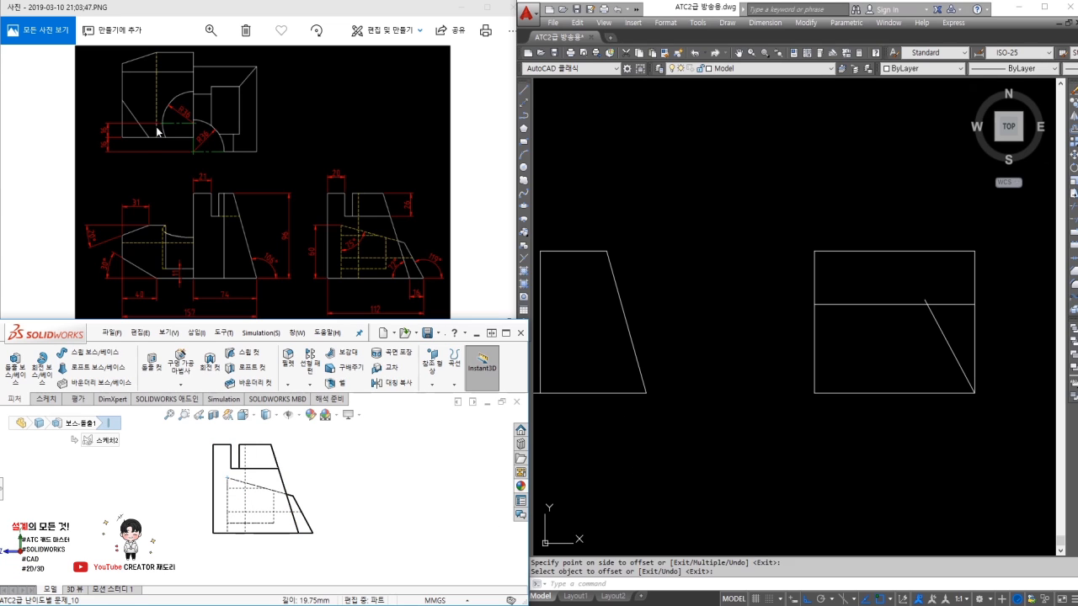
Step: Switch back to AutoCAD and offset the side view's left edge 16 to the right
click(764, 308)
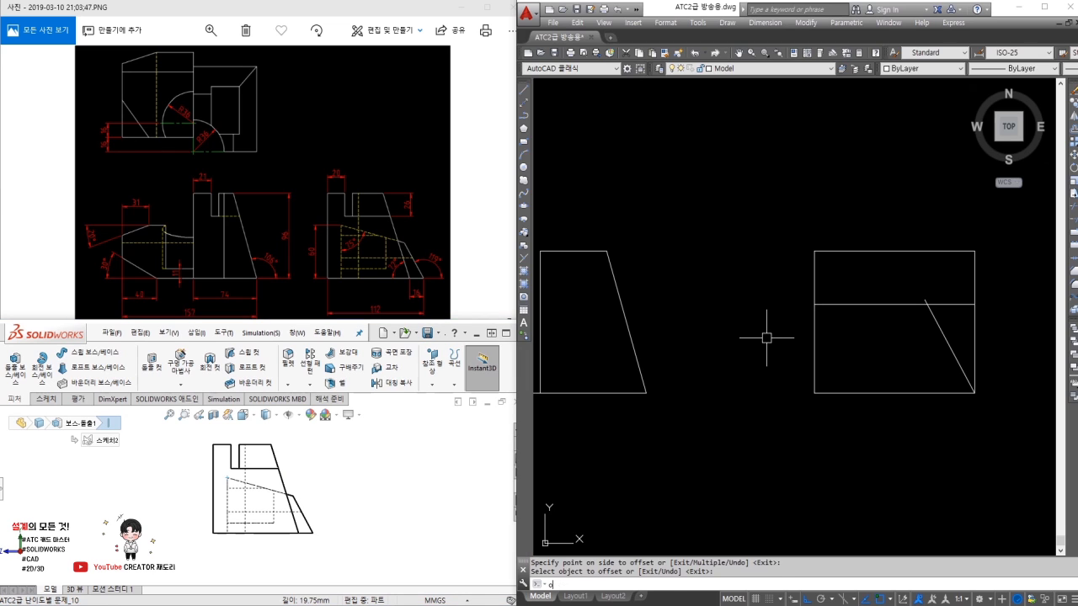
text(o)
key(Return)
text(10)
key(Return)
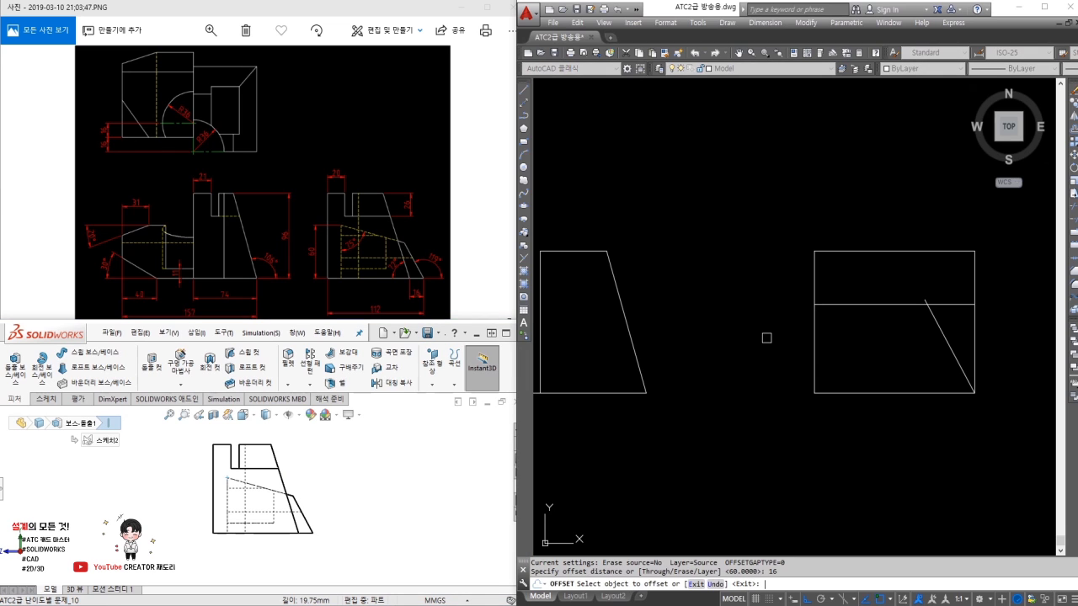
click(815, 353)
click(873, 351)
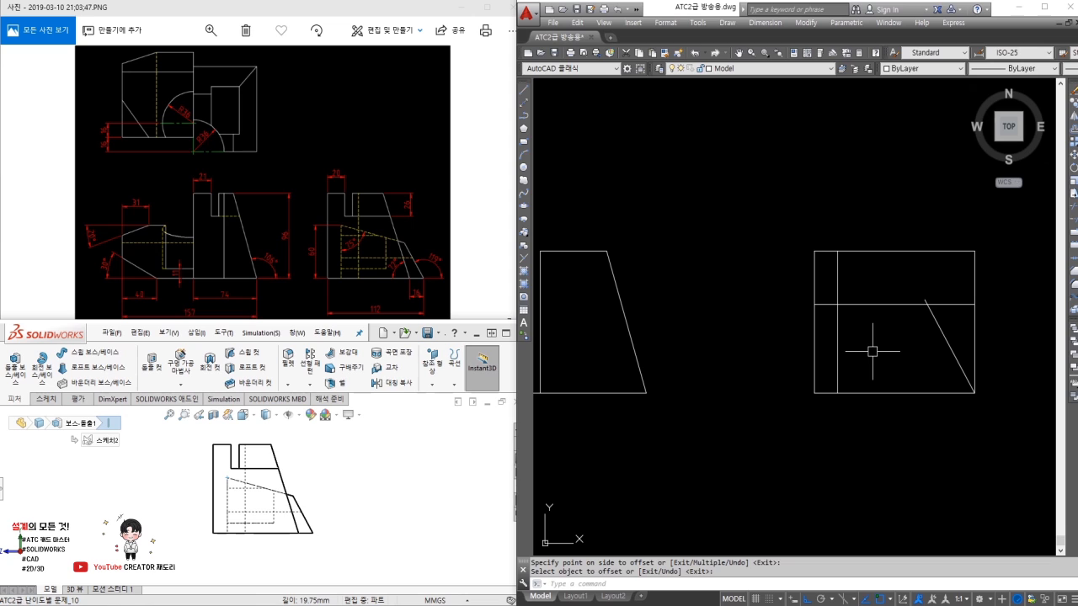
key(Escape)
Step: Fillet the side view's inner vertical line and inner horizontal line into a sharp upper-left corner
text(g)
key(Return)
click(837, 311)
click(864, 304)
key(Return)
text(f)
key(Return)
click(837, 325)
click(854, 304)
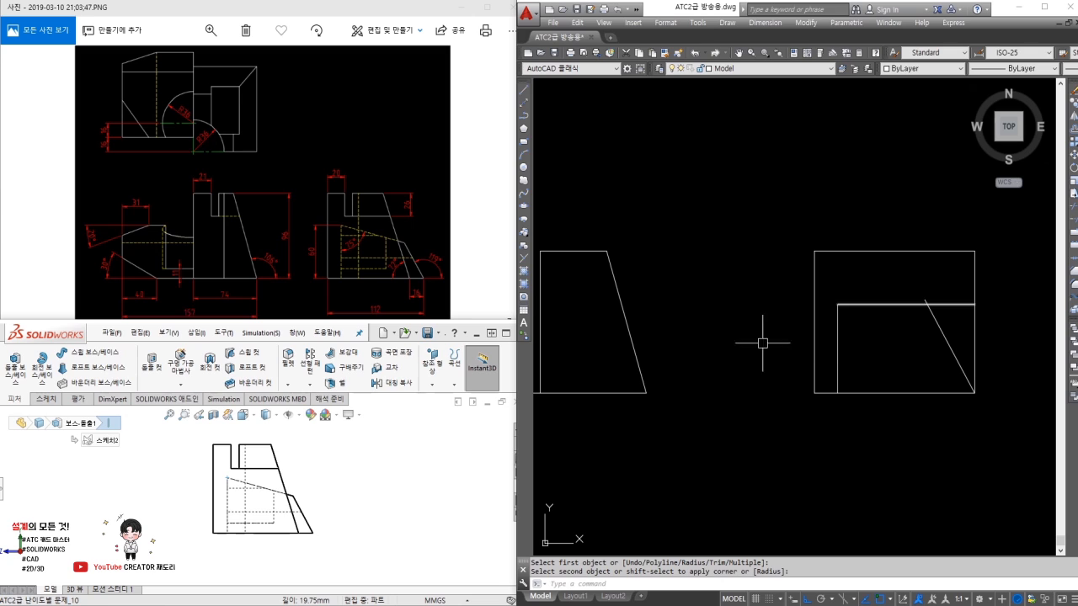
Step: Rotate a copy of the side view's inner vertical line by 75° about its upper endpoint
text(o)
key(Return)
click(837, 336)
key(Return)
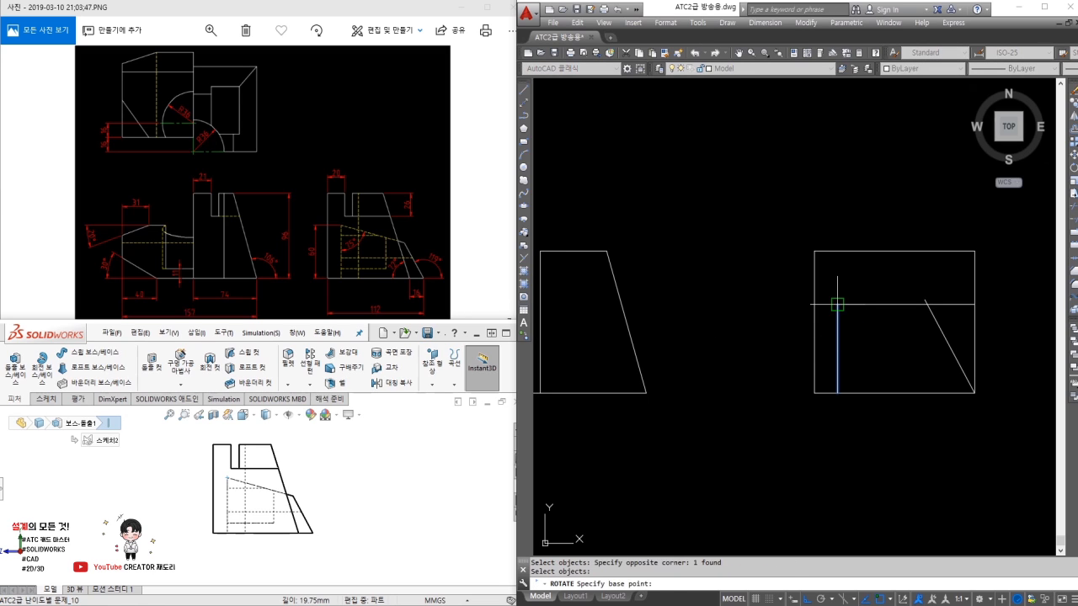
click(837, 304)
text(c)
key(Return)
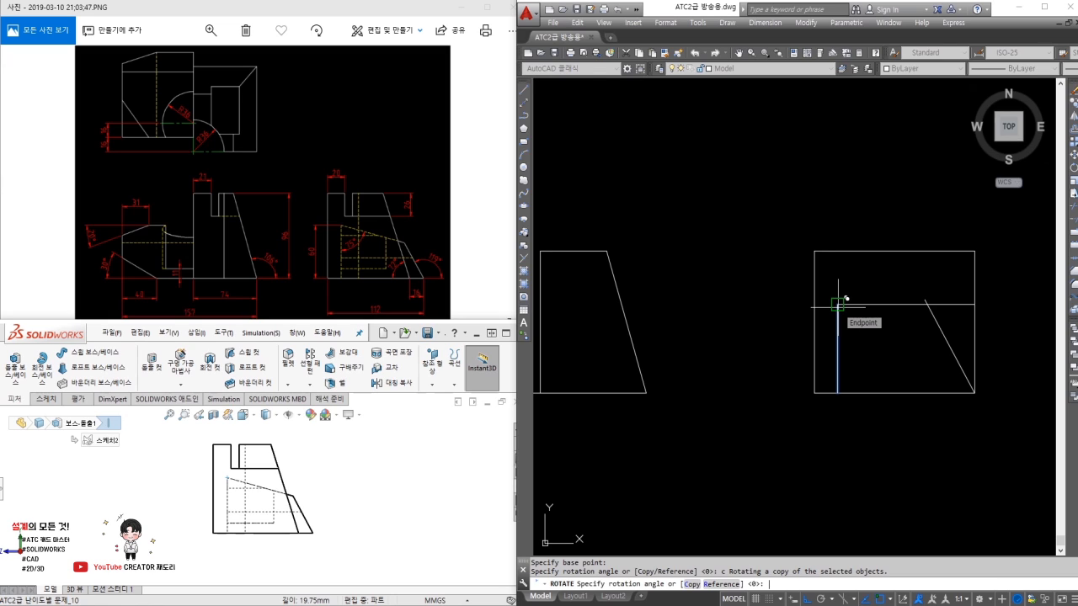
text(7)
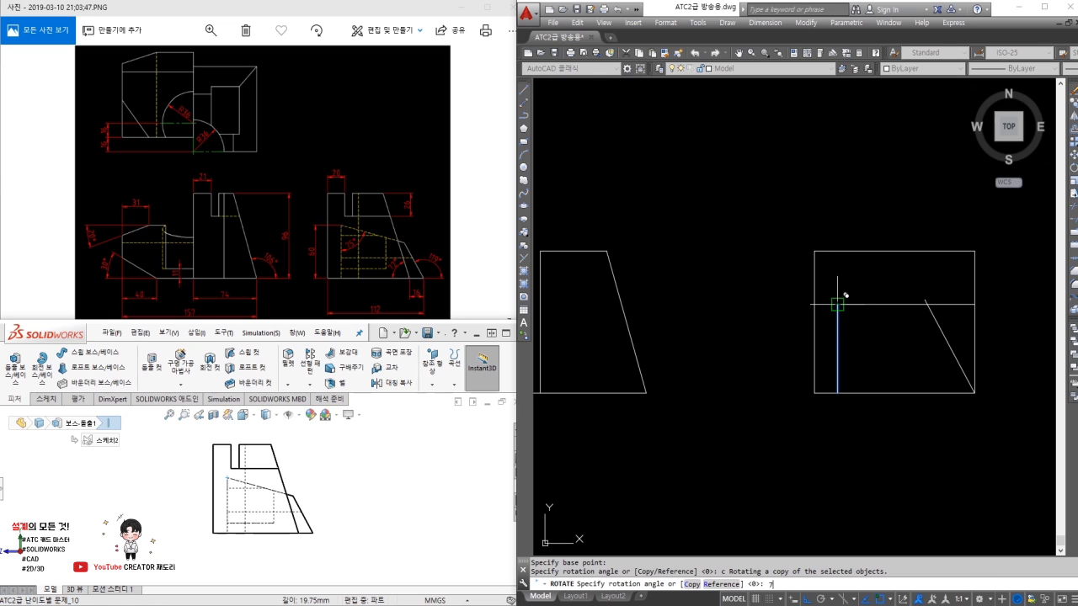
text(5)
key(Return)
Step: Fillet the rotated line and the slanted line into a sharp corner, and erase the horizontal construction line
text(f)
key(Return)
click(912, 327)
click(960, 356)
click(957, 305)
text(e)
key(Return)
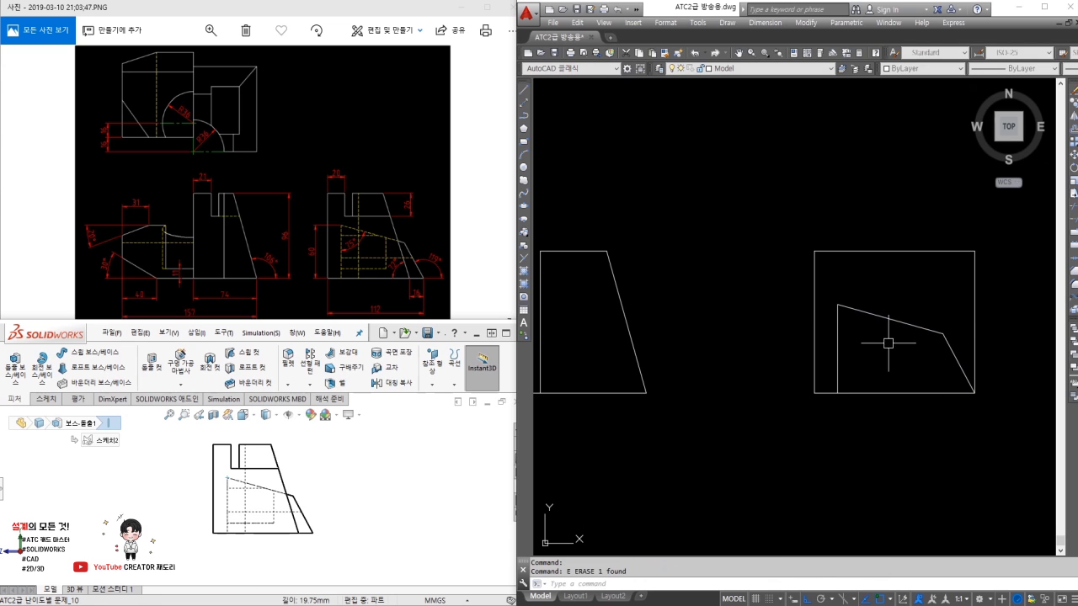
Step: Measure the linear distance between the inner vertical line's upper end and the side view's lower-left corner
text(dli)
key(Return)
click(837, 305)
click(814, 393)
scroll(795, 357, up, 2)
key(Escape)
Step: Measure the angles between the inner vertical and sloped lines and between the right slanted line and the base
text(dan)
key(Return)
click(861, 327)
click(903, 285)
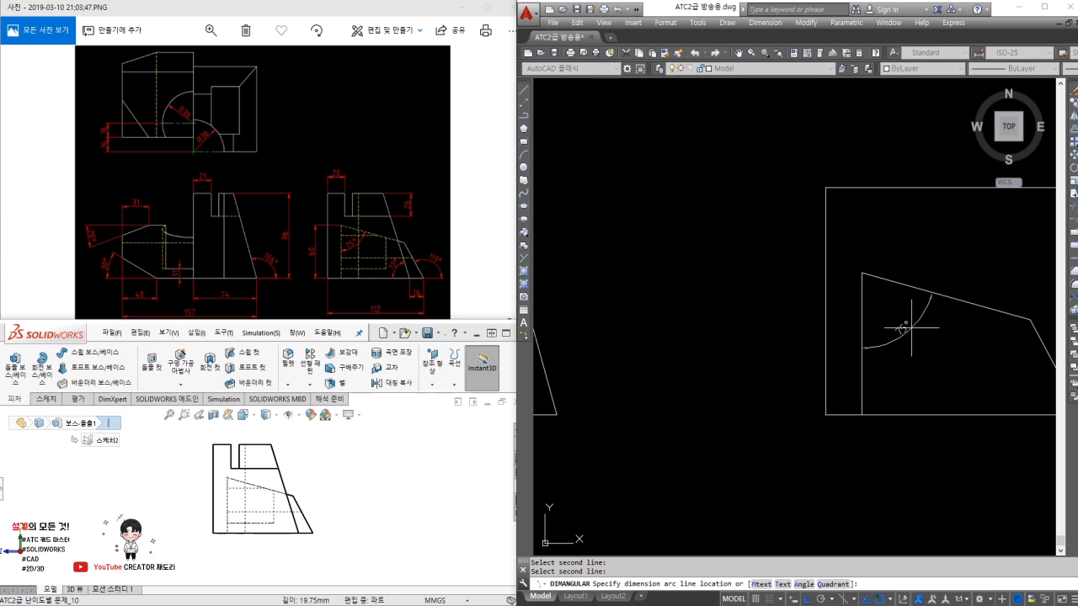
key(Escape)
middle_drag(913, 327, 786, 330)
key(Return)
click(935, 390)
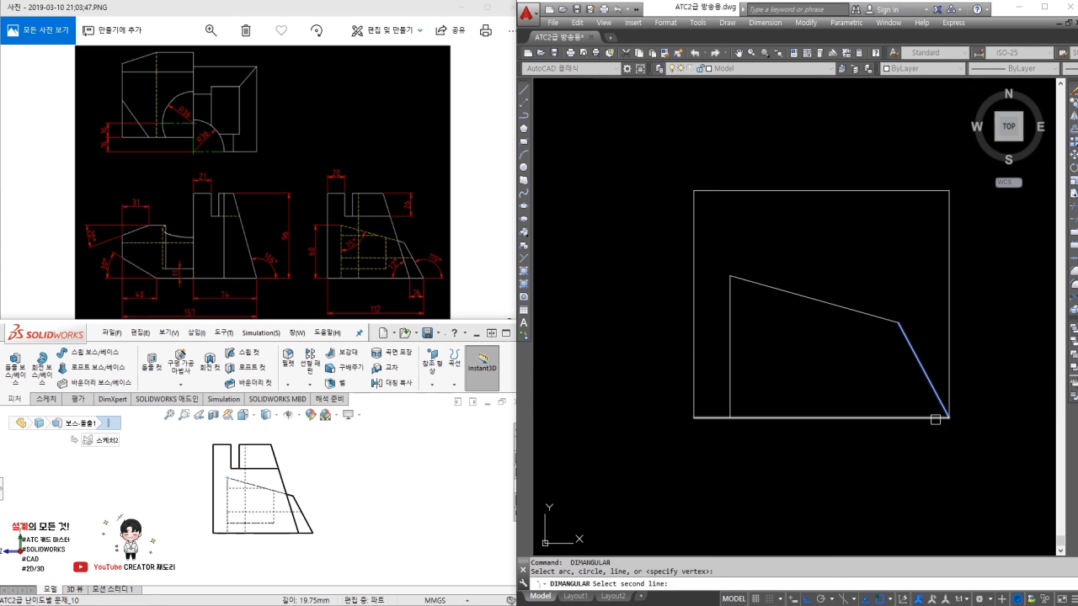
click(935, 417)
key(Escape)
Step: Erase the side view's vertical right edge
click(970, 378)
click(922, 248)
text(e)
key(Return)
Step: Draw a short vertical construction line straight down from the side view's lower-right corner
text(l)
key(Return)
click(949, 417)
click(949, 476)
key(Escape)
Step: Move the short vertical construction line 16 to the left
click(977, 487)
click(916, 458)
text(m)
key(Return)
click(927, 456)
text(16)
key(Return)
Step: Draw a line at -72° from the construction line's upper end, up and to the left past the side view's top edge
text(l)
key(Return)
click(912, 417)
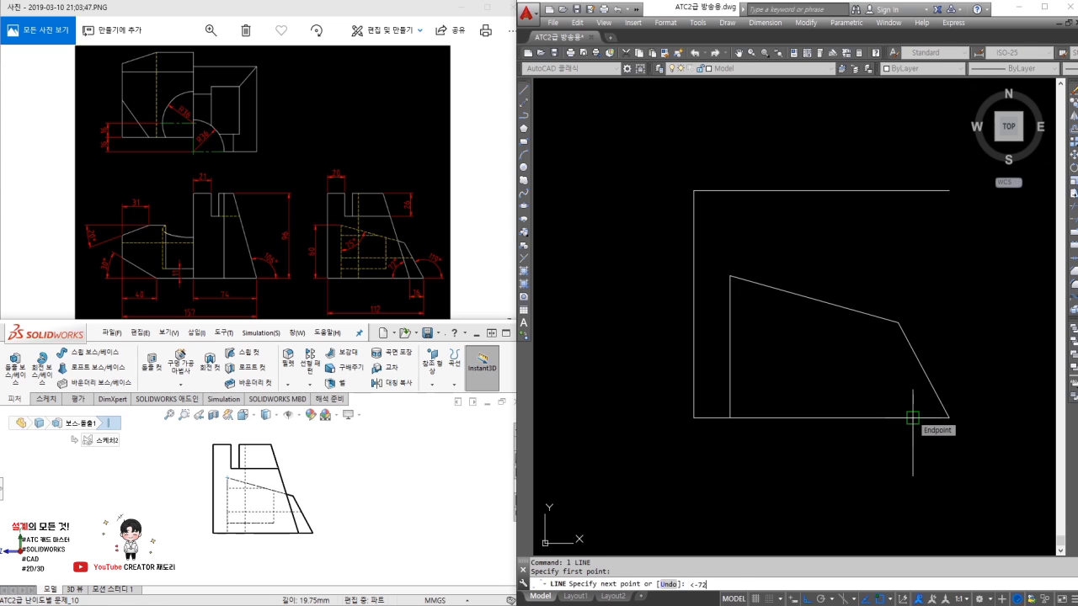
key(Return)
click(795, 127)
key(Escape)
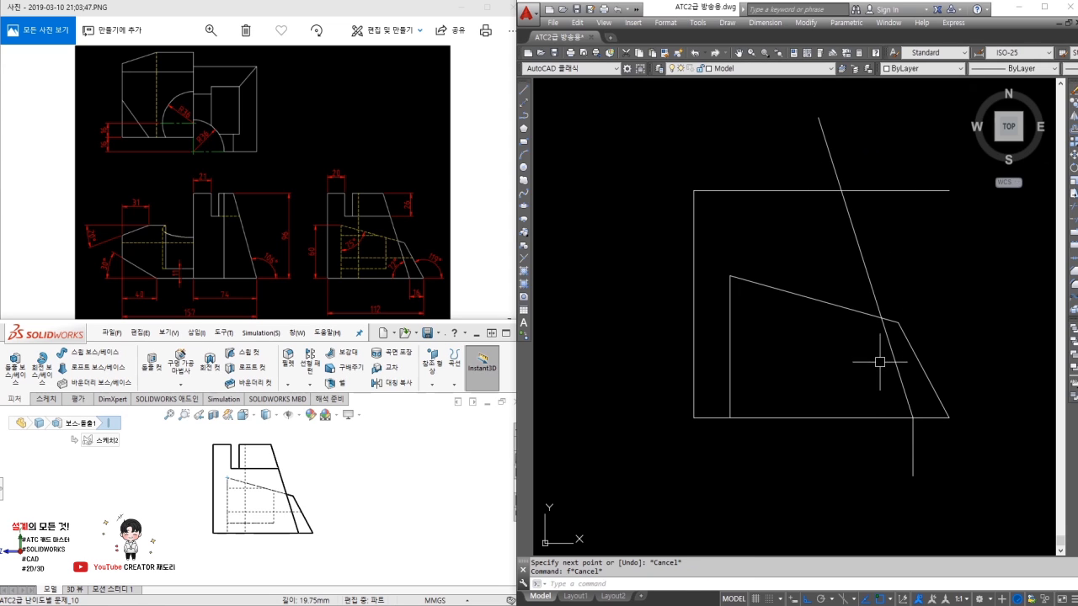
Step: Measure the angle between the new slanted line and the side view's base with a temporary dimension
key(Return)
click(900, 394)
click(891, 416)
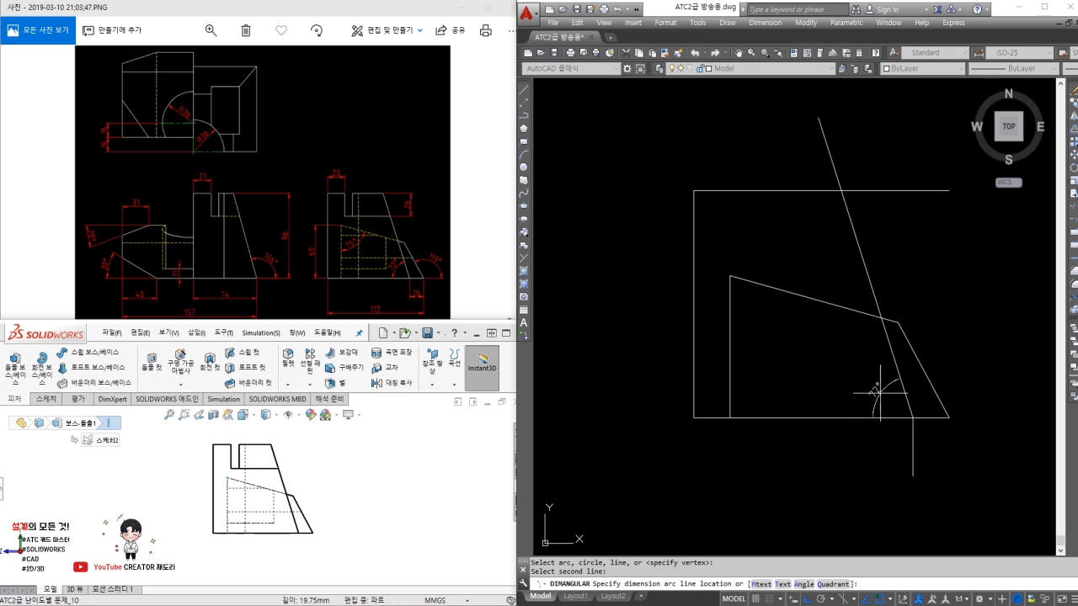
click(880, 392)
click(880, 396)
text(e)
key(space)
Step: Fillet the side view's top edge and slanted line into a sharp corner, and erase the short construction line below the base
text(f)
key(space)
click(819, 191)
click(853, 224)
click(927, 472)
click(865, 441)
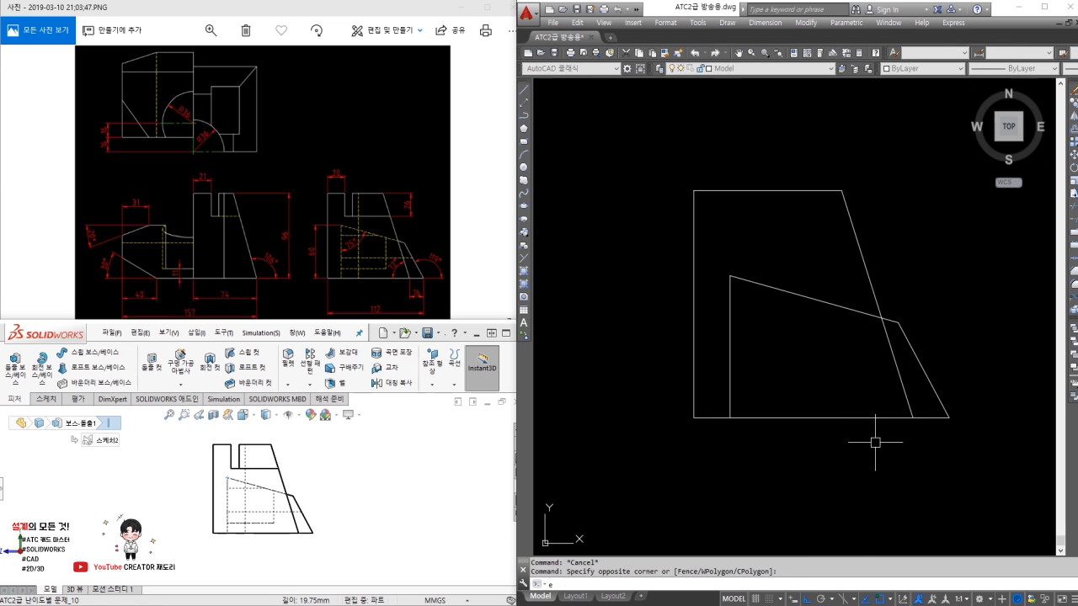
text(e)
key(space)
Step: Break the side view's inner sloped line at the long slanted edge and extend its left part back to that edge
text(br)
key(space)
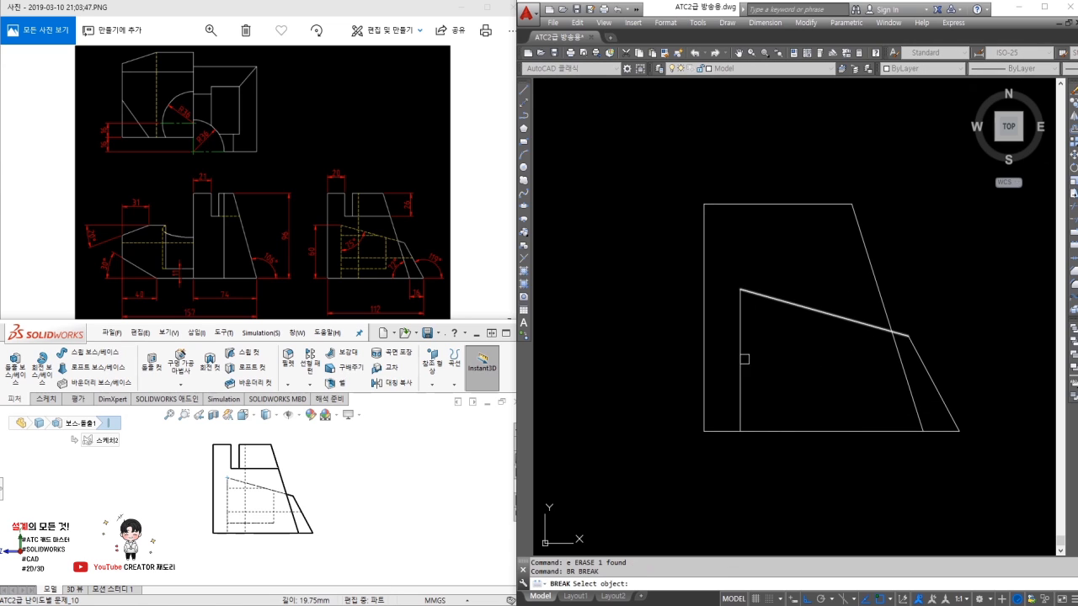
click(853, 321)
click(892, 333)
text(tr)
key(space)
key(space)
shift+click(845, 318)
key(Escape)
Step: Move the side view's inner vertical line and the sloped line up to the long slanted edge to the Hidden layer
click(775, 322)
click(743, 267)
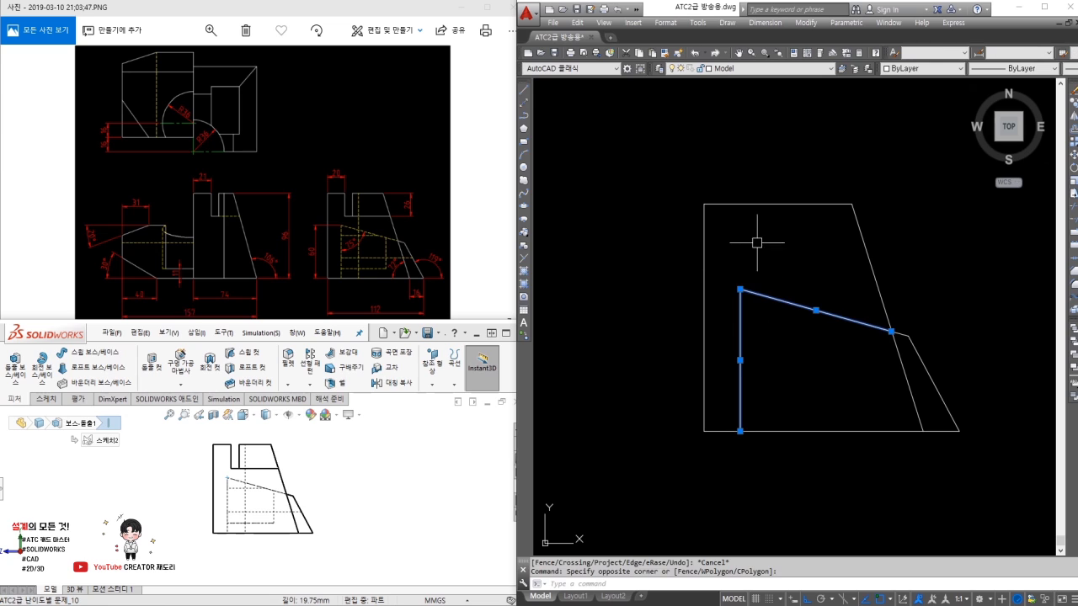
click(762, 68)
click(741, 109)
key(Escape)
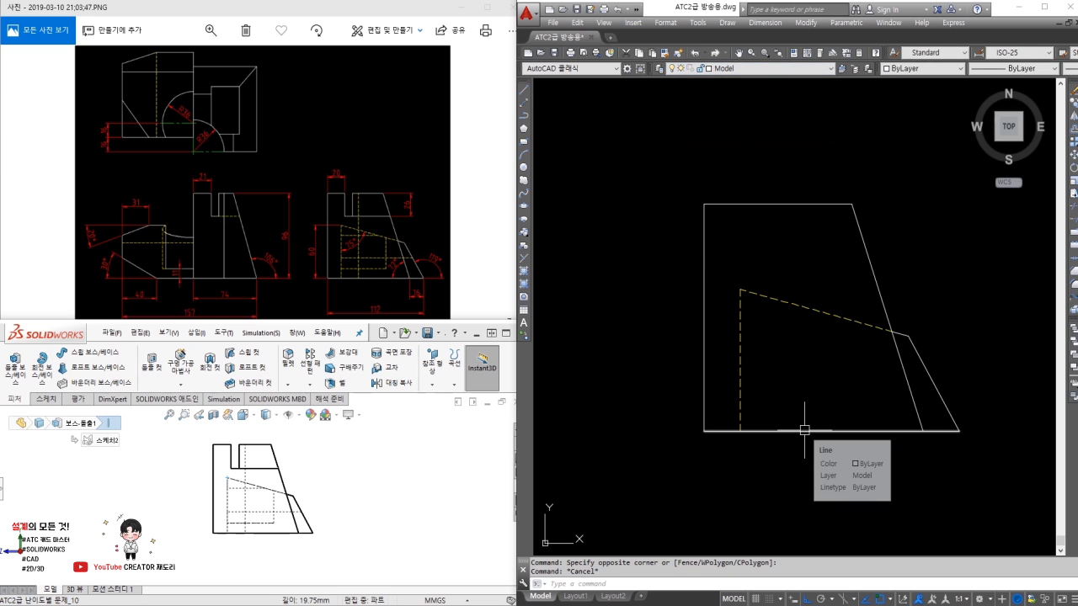
Step: Offset the side view's top edge 27 mm downward
text(o)
key(Return)
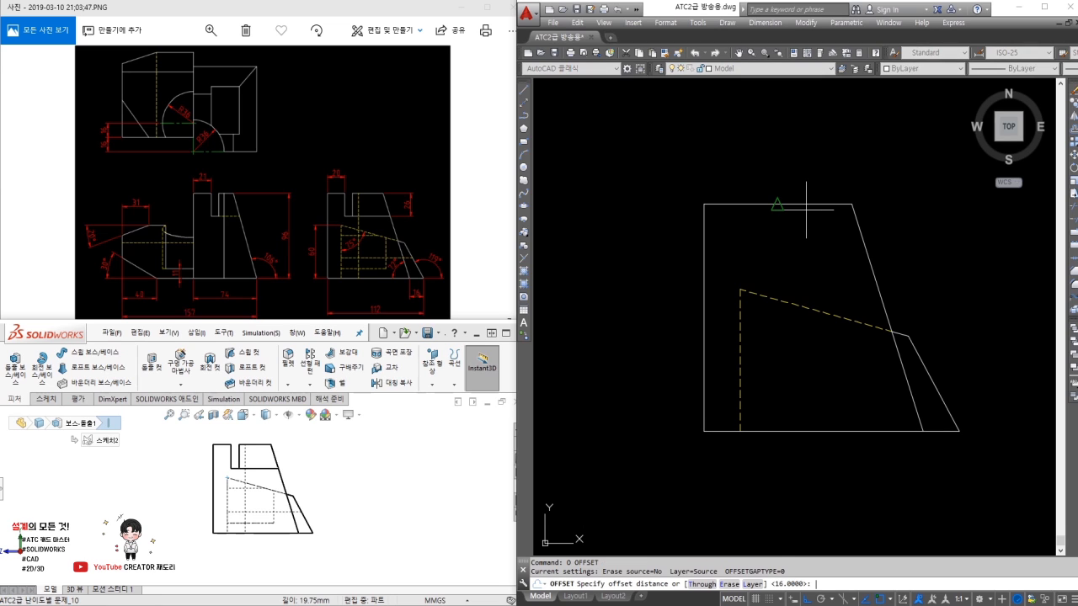
text(27)
key(Return)
click(809, 205)
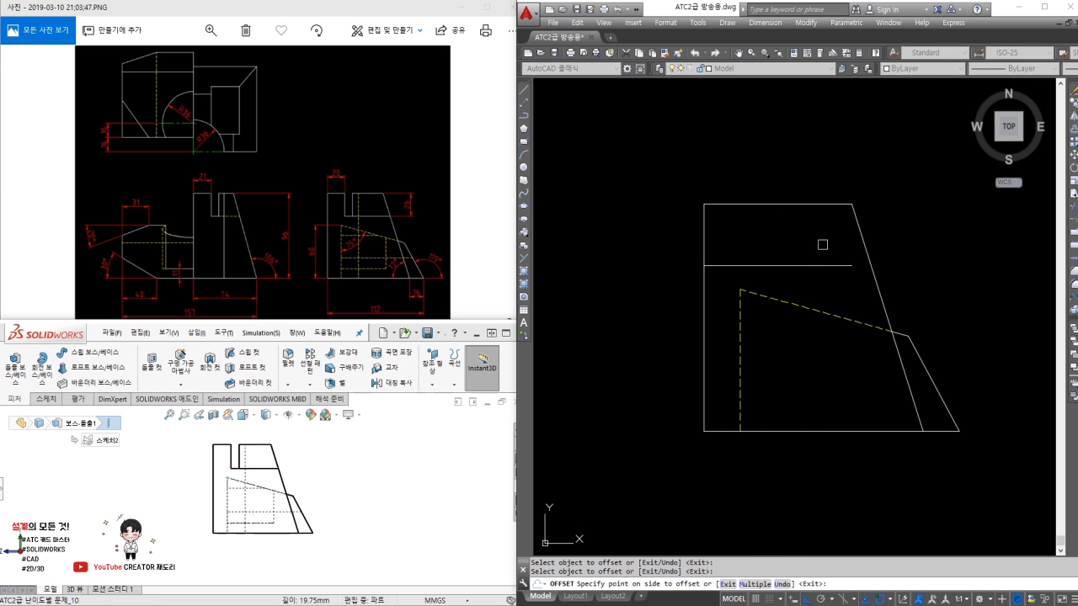
click(770, 243)
key(Escape)
Step: Offset the side view's left edge 20 mm to the right
text(o)
key(Return)
text(20)
key(Return)
click(704, 234)
click(746, 240)
key(Escape)
Step: Fillet the two offset lines into a sharp corner and extend the horizontal one to the side view's long slanted edge
text(f)
key(Return)
click(749, 248)
click(769, 268)
key(Escape)
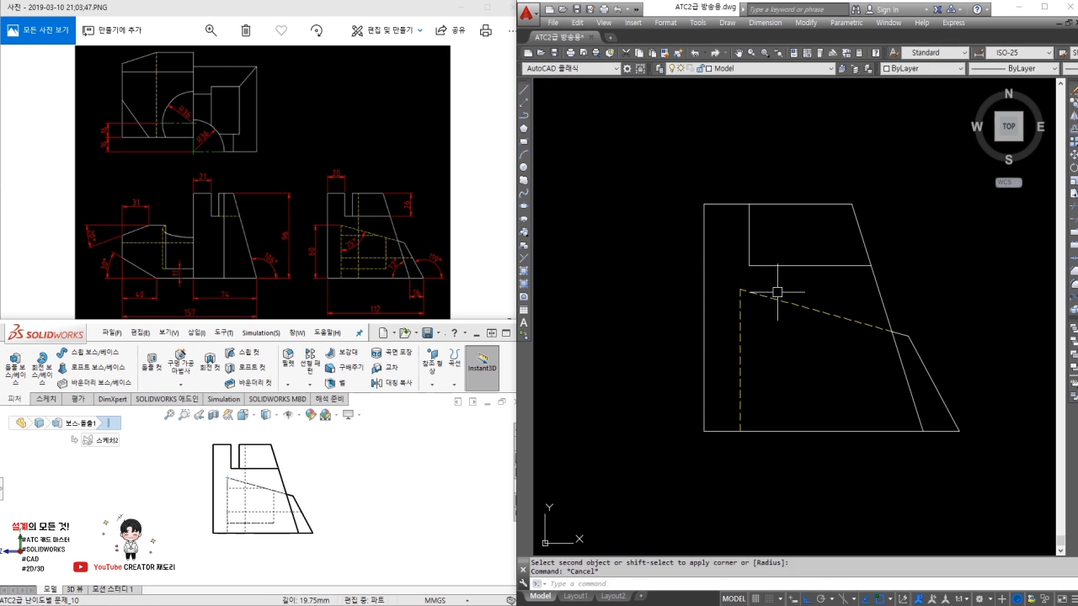
Step: Show the SOLIDWORKS model from the front and draw a horizontal projection line from the side view's upper hidden corner past the front view's left edge
scroll(758, 266, down, 4)
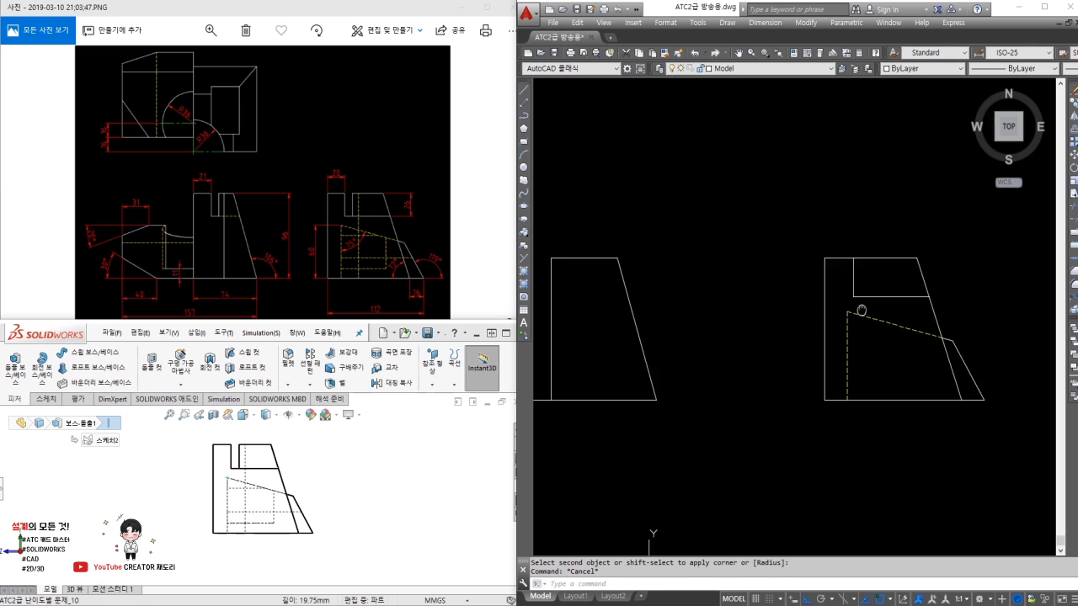
mouse_move(808, 299)
middle_down()
mouse_move(843, 331)
mouse_move(832, 334)
middle_up()
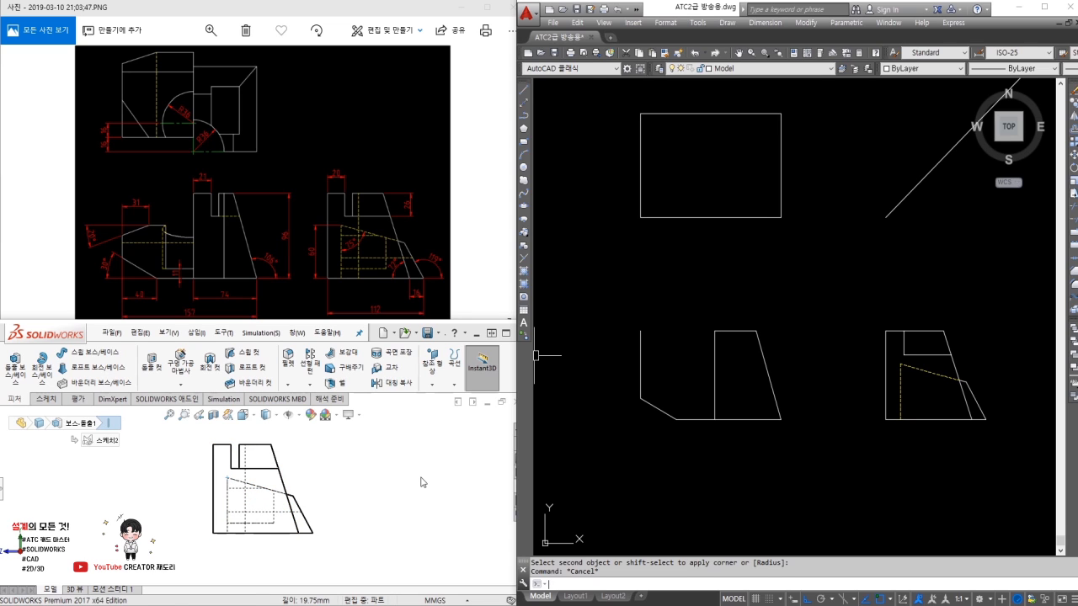
right_drag(421, 481, 361, 481)
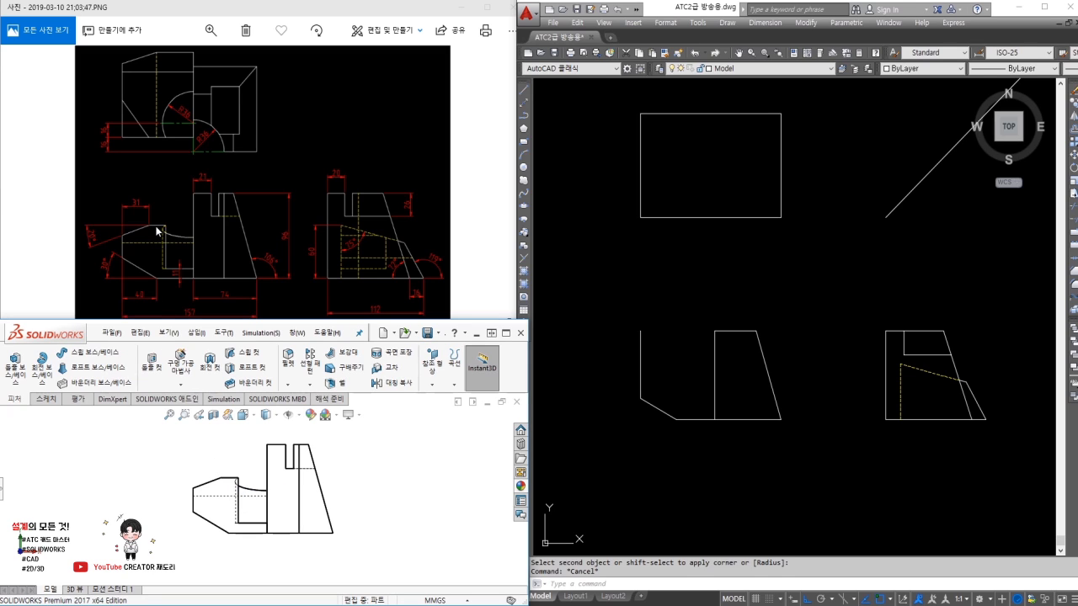
click(668, 266)
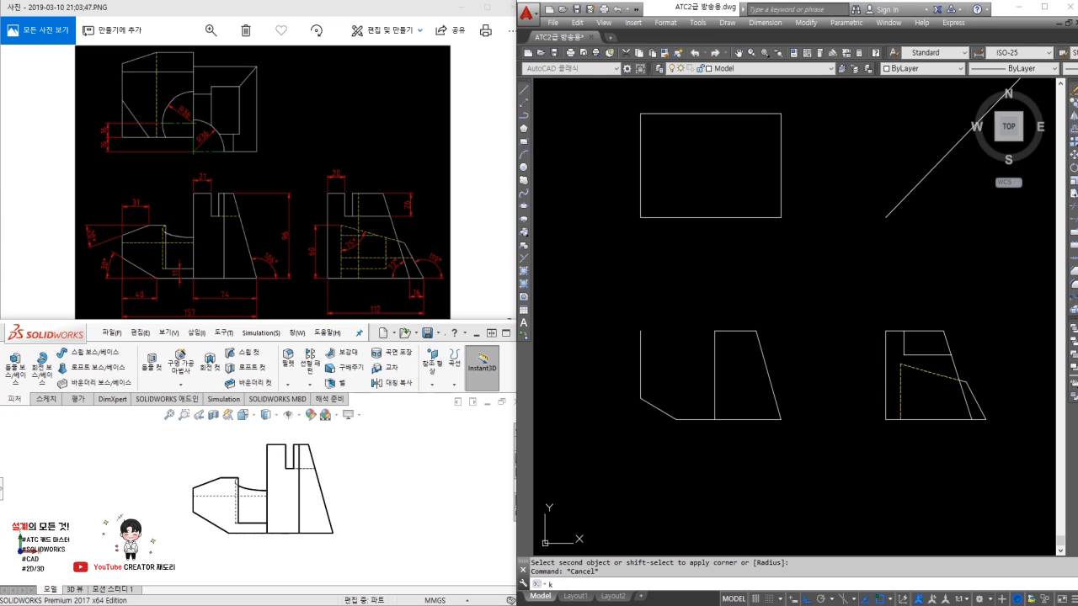
key(Return)
click(901, 364)
click(590, 370)
key(Return)
Step: Fillet the projection line and the front view's left edge into a sharp corner
text(f)
key(Return)
click(655, 363)
click(640, 379)
key(Escape)
Step: Trim the projection line to the right of the tall block's left edge in the front view
text(t)
key(Return)
key(Return)
click(722, 364)
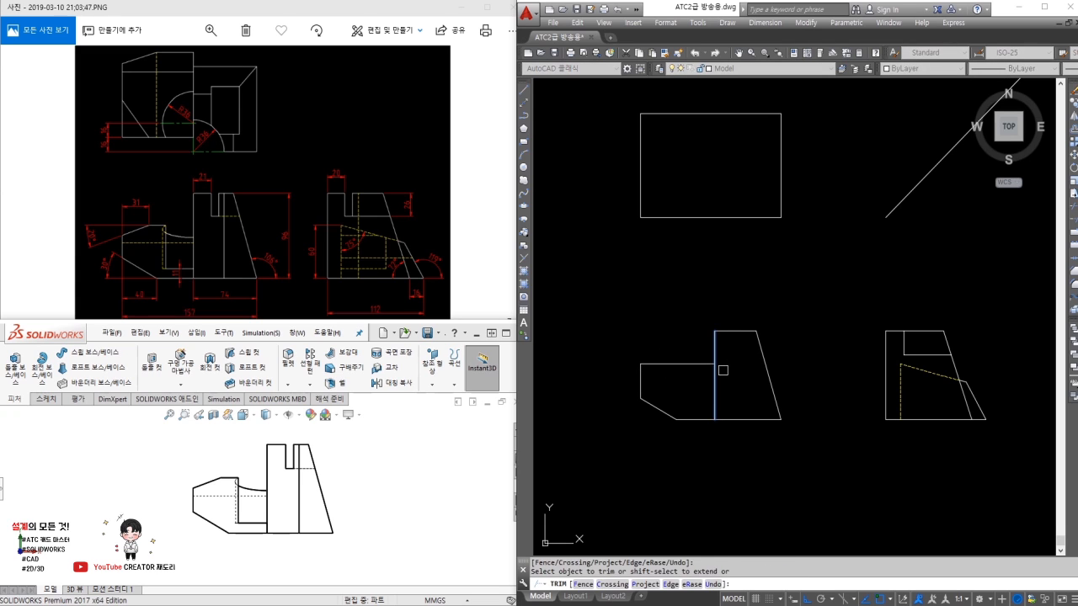
key(Escape)
Step: Offset the front view's left edge 31 mm to the right
scroll(628, 389, up, 2)
text(i)
key(Return)
key(Escape)
text(o)
key(Return)
text(31)
key(Return)
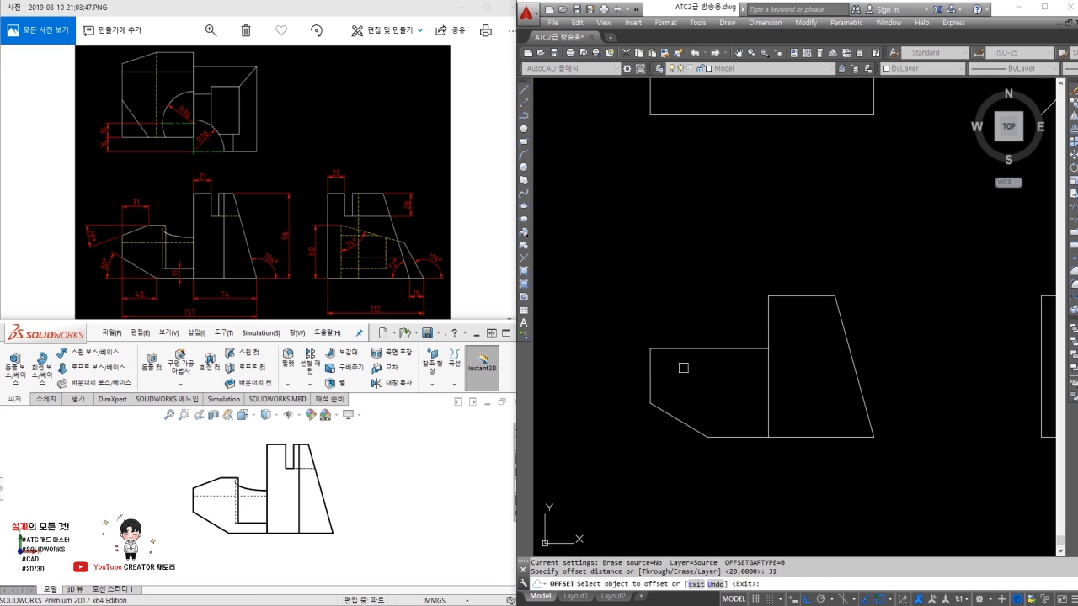
click(655, 379)
click(703, 380)
key(Return)
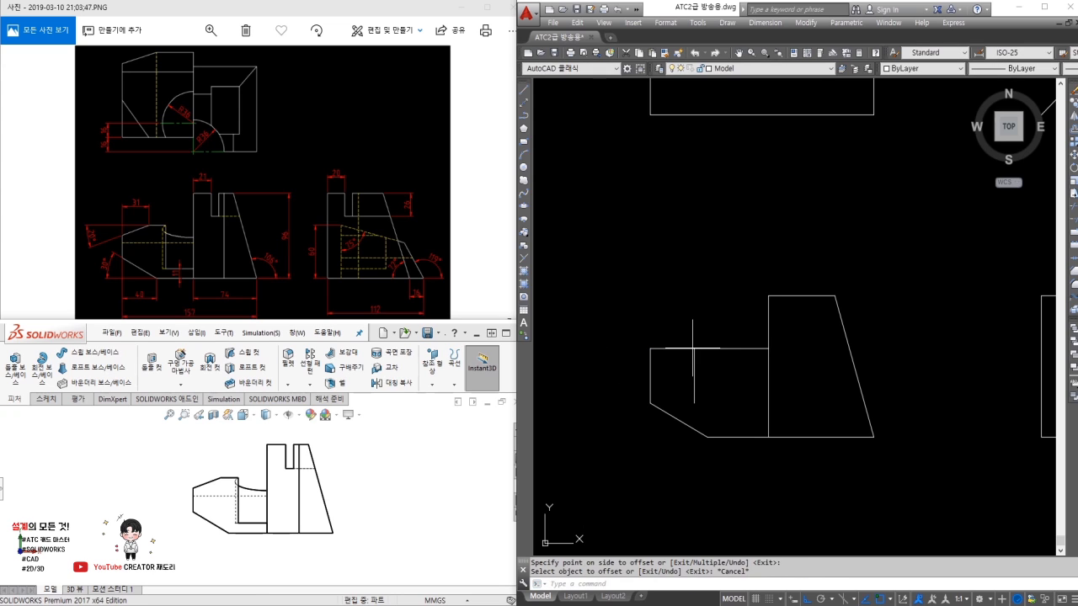
Step: Draw a line inclined 20° from where the 31 mm offset meets the low block's top edge, down past the left edge
text(l)
key(Return)
text(<20)
key(Return)
click(604, 381)
key(Return)
Step: Trim the front view's upper-left corner and the overhanging end of the 20° line to form the sloped edge
text(tr)
key(Return)
key(Return)
click(666, 356)
click(643, 334)
click(643, 336)
click(615, 385)
key(Escape)
Step: Erase the 31 mm offset construction line inside the front view's low block
click(705, 391)
click(678, 378)
key(e)
key(Return)
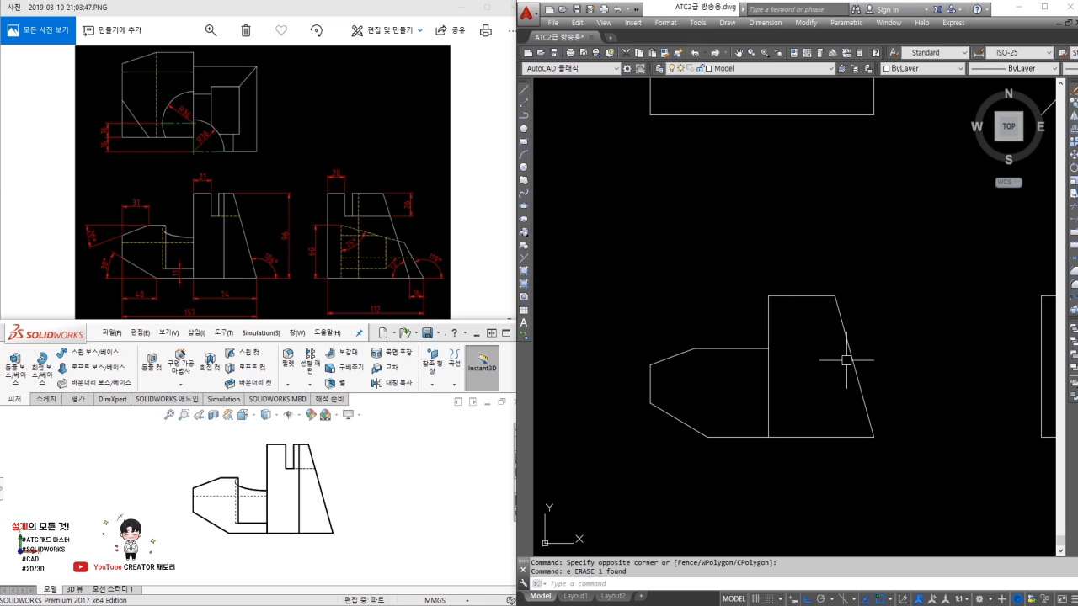
Step: Check the slot's floor in the SOLIDWORKS front and side views, and draw a horizontal line from the side view's slot corner across the front view
middle_drag(847, 344, 731, 377)
click(343, 488)
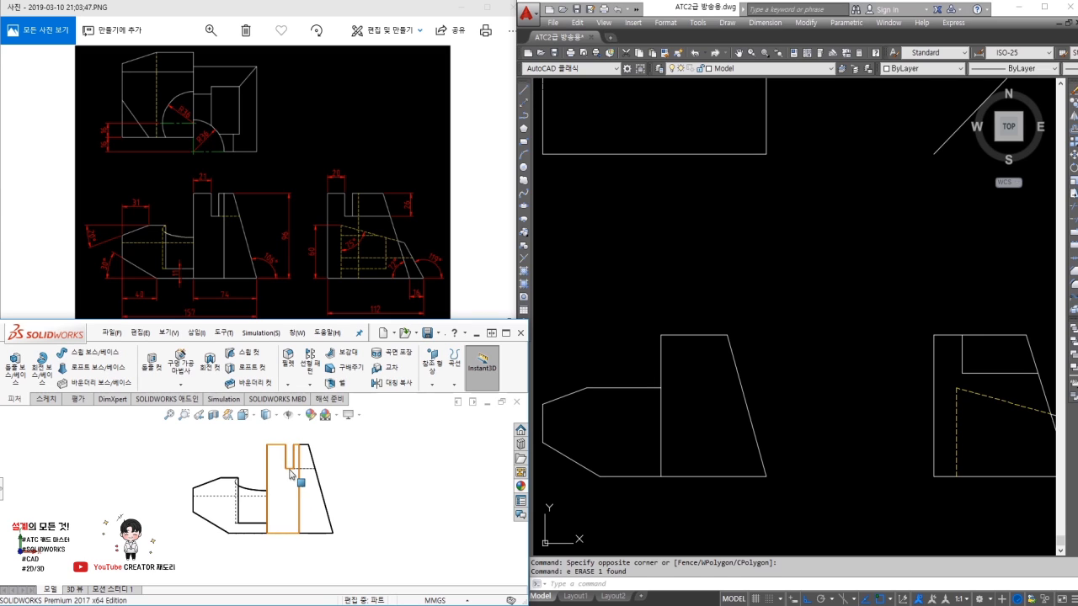
click(290, 474)
key(Escape)
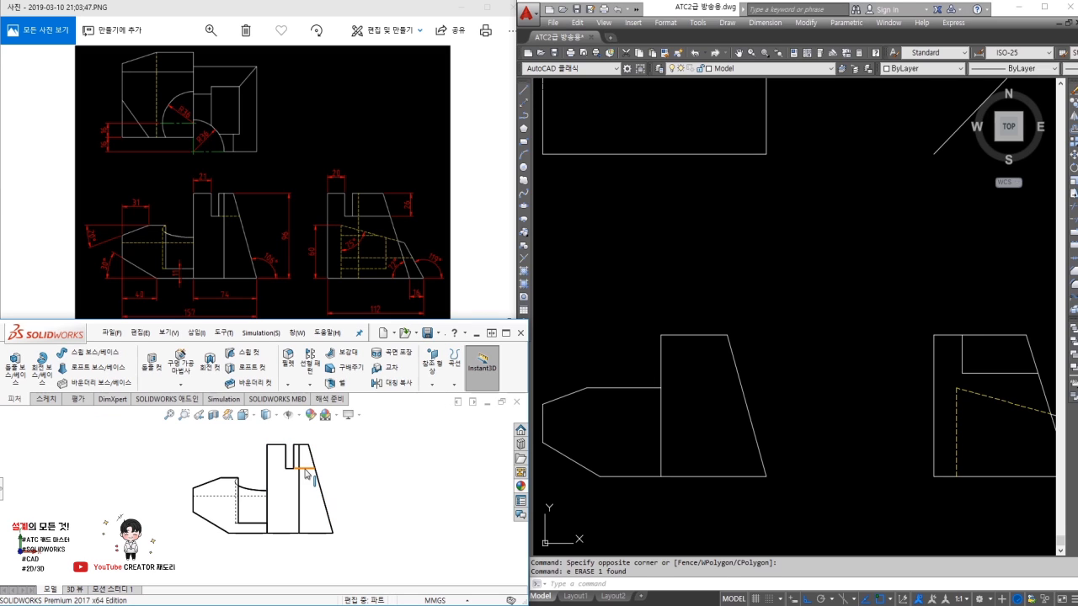
click(292, 470)
key(ctrl+4)
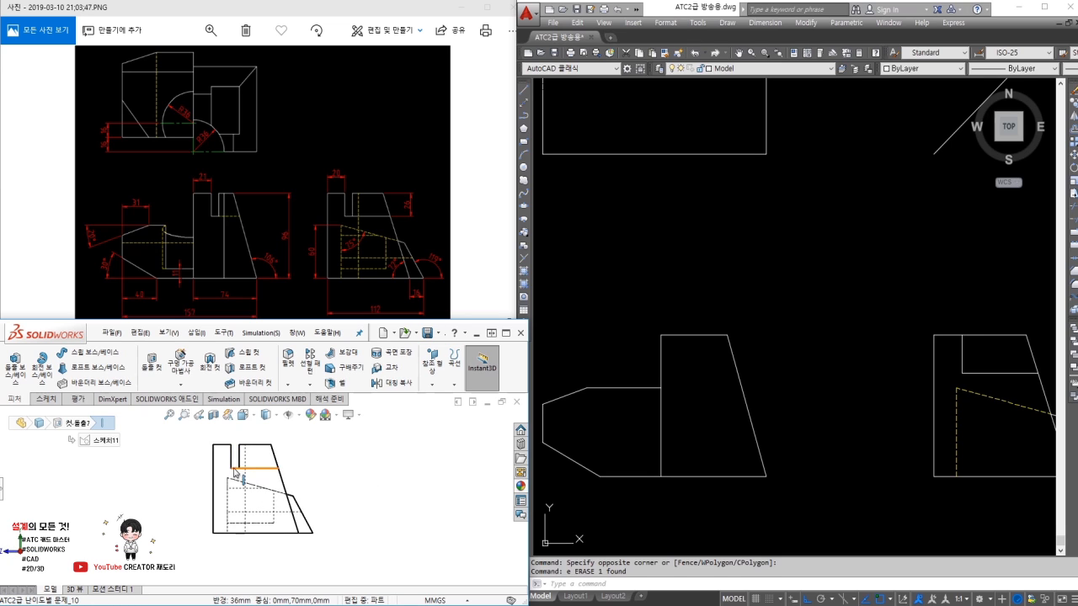
click(886, 388)
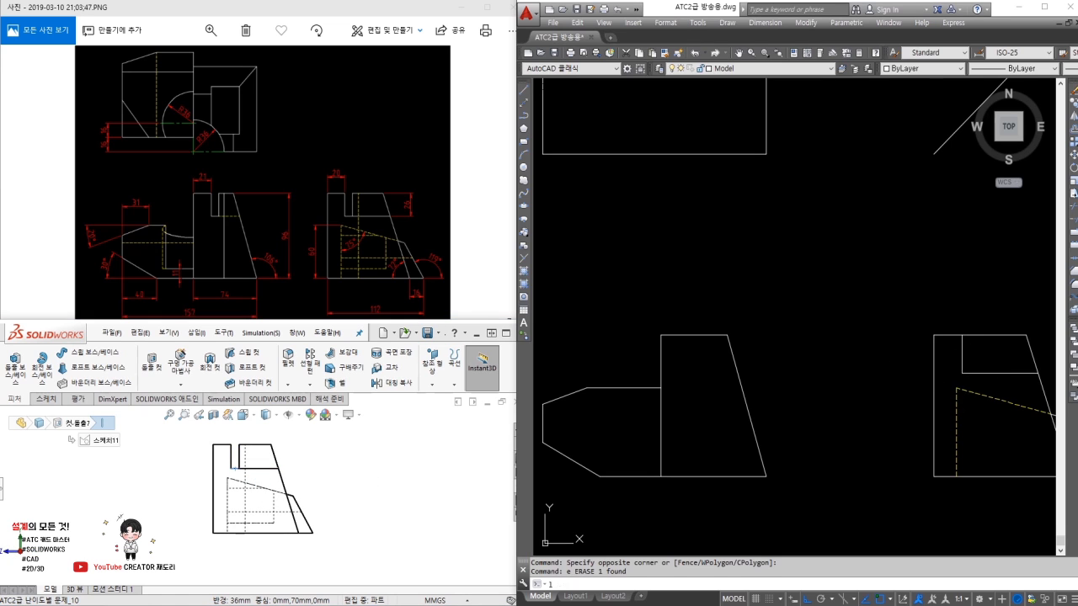
key(space)
click(962, 373)
click(611, 369)
key(Escape)
Step: Offset the tall block's left edge 21 mm to its right in the front view, erasing the misplaced copy left of the block
text(o)
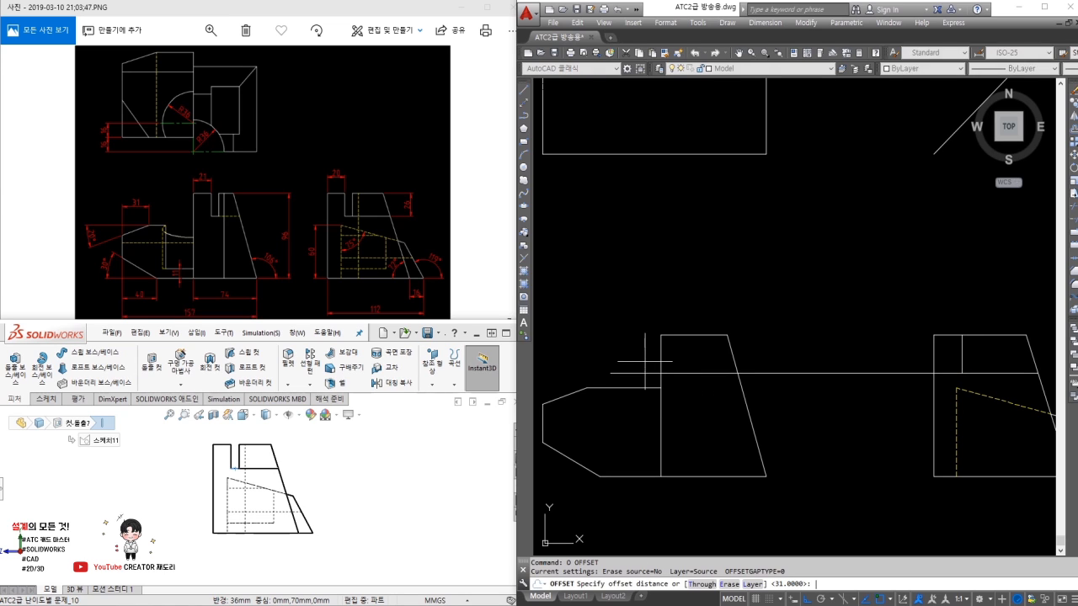
key(space)
text(21)
key(space)
click(661, 362)
click(646, 368)
key(Escape)
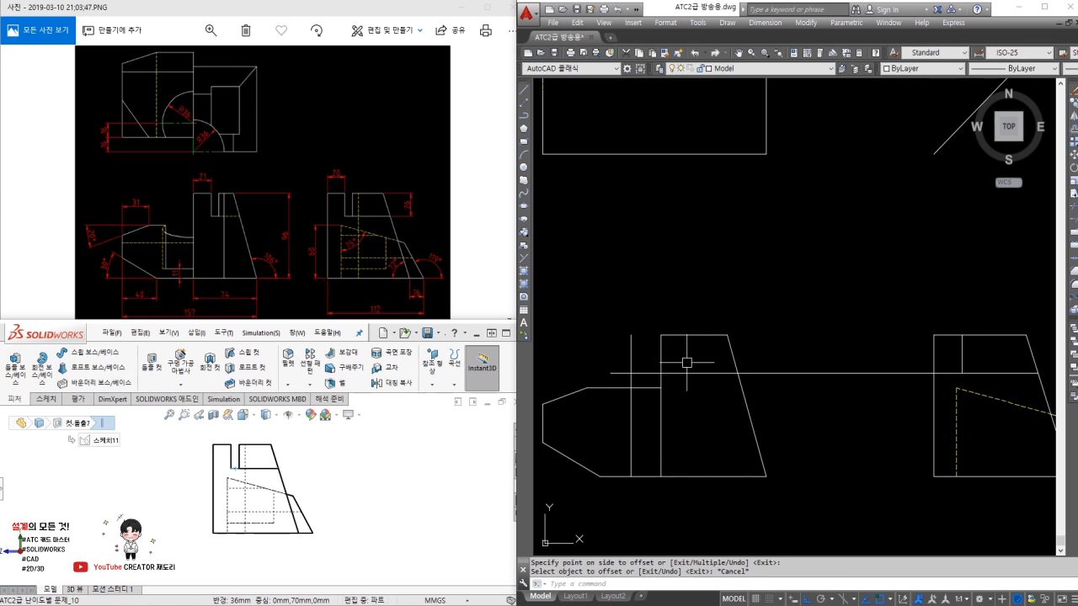
text(e)
key(space)
click(631, 350)
key(space)
Step: Fillet the 21 mm offset line and the horizontal projection line into a sharp corner inside the tall block
text(f)
key(space)
click(689, 362)
click(714, 373)
key(Escape)
Step: Trim the projection line at the tall block's slanted edge and erase the leftover segment between the front and side views
text(tr)
key(space)
key(space)
click(799, 374)
key(Escape)
click(923, 359)
click(967, 388)
text(e)
key(space)
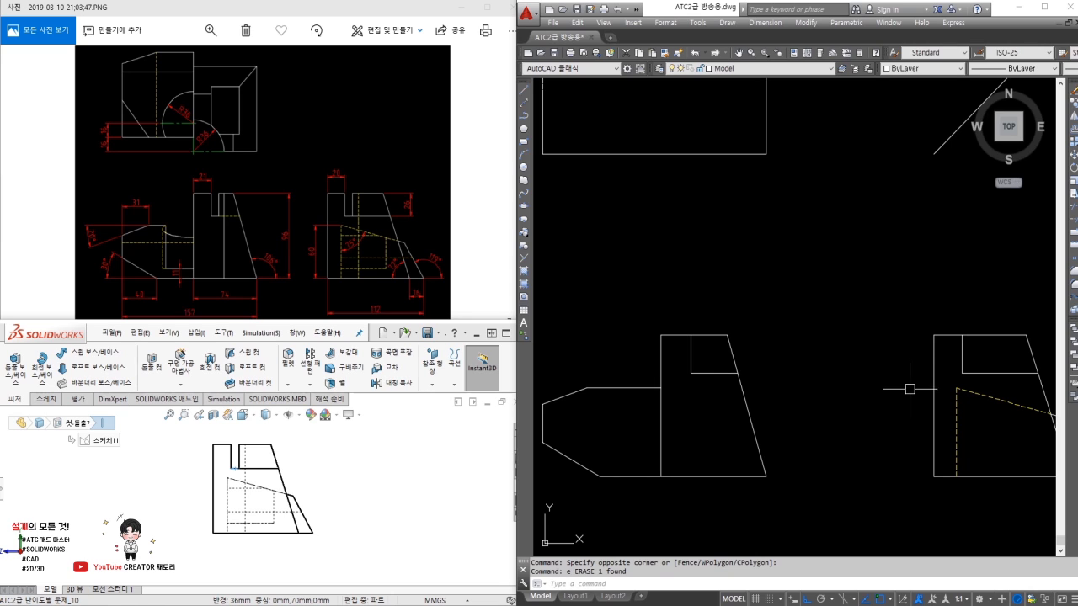
Step: Offset the top view's bottom edge upward twice, 16 mm each time
middle_drag(781, 284, 882, 452)
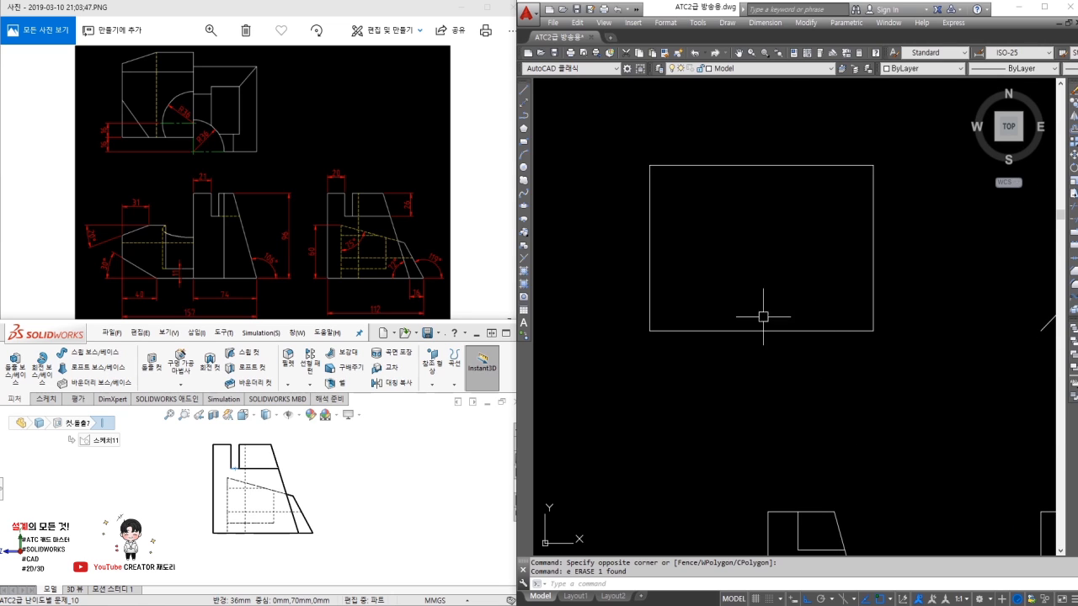
text(o)
key(space)
key(space)
click(703, 331)
click(694, 292)
click(709, 306)
click(701, 295)
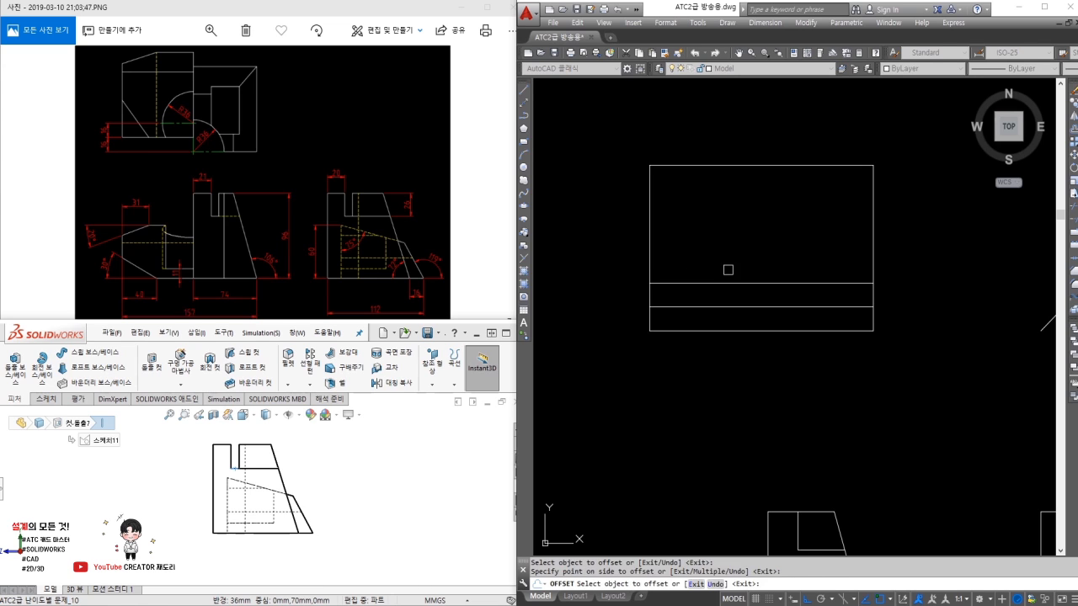
key(Escape)
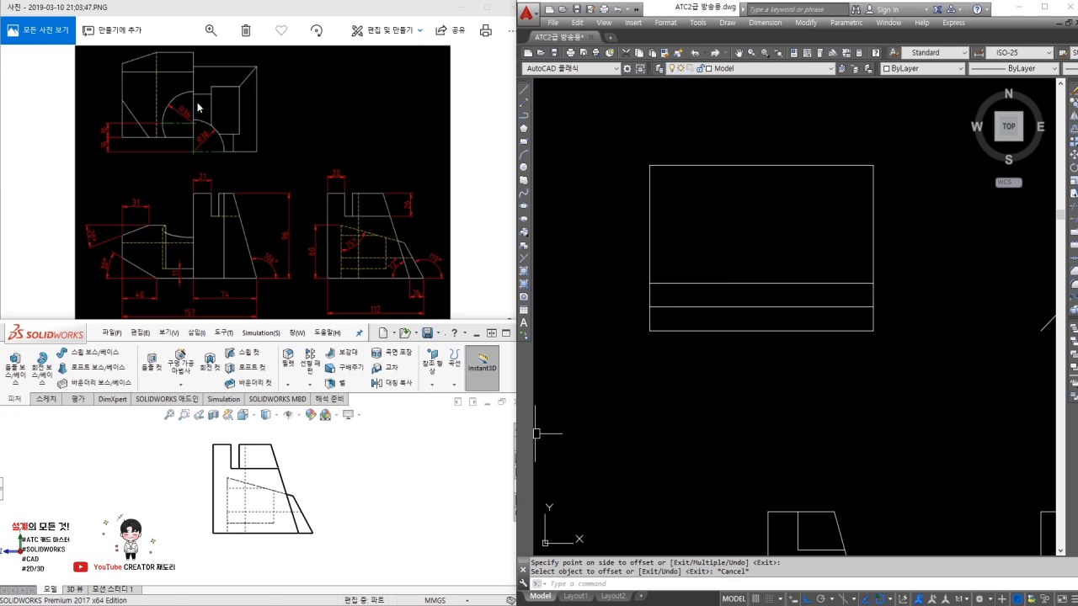
Step: Compare the tall block's left edge in the SOLIDWORKS front and top views, and project it vertically from the front view past the top view
click(352, 490)
key(ctrl+1)
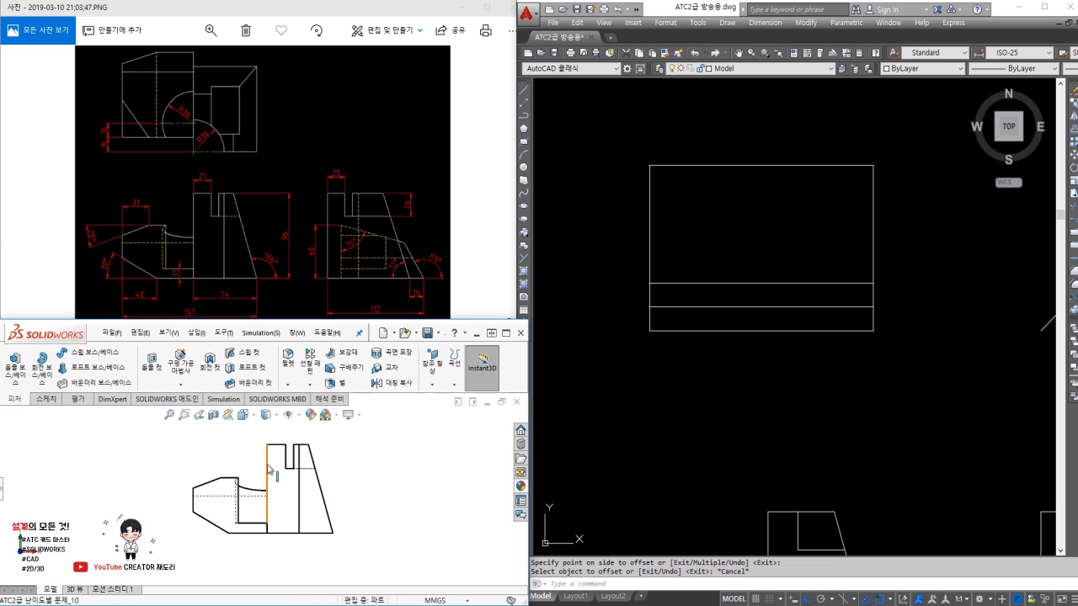
click(269, 470)
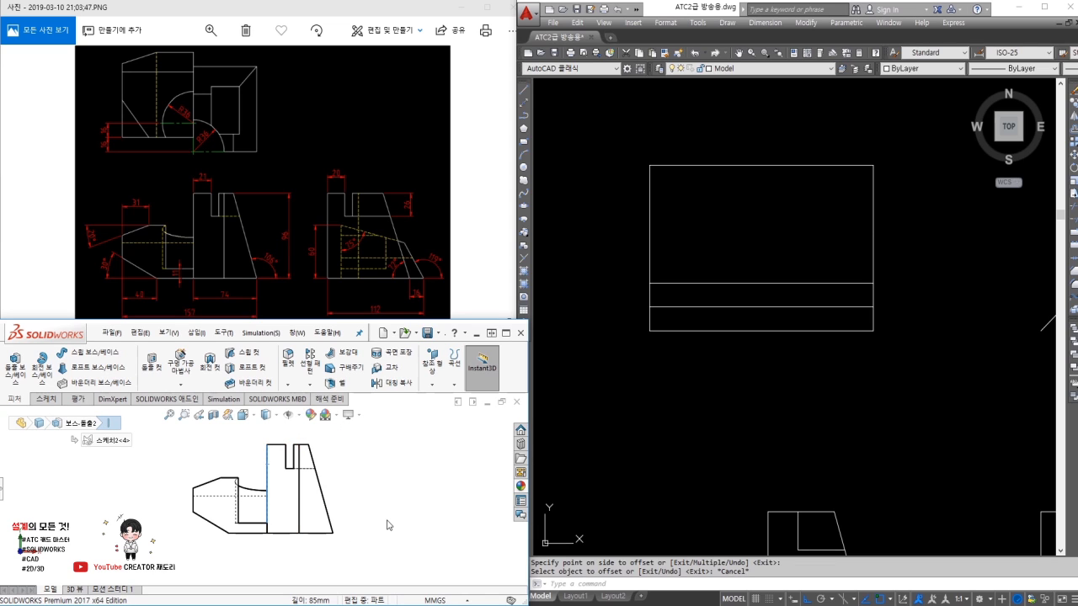
key(ctrl+5)
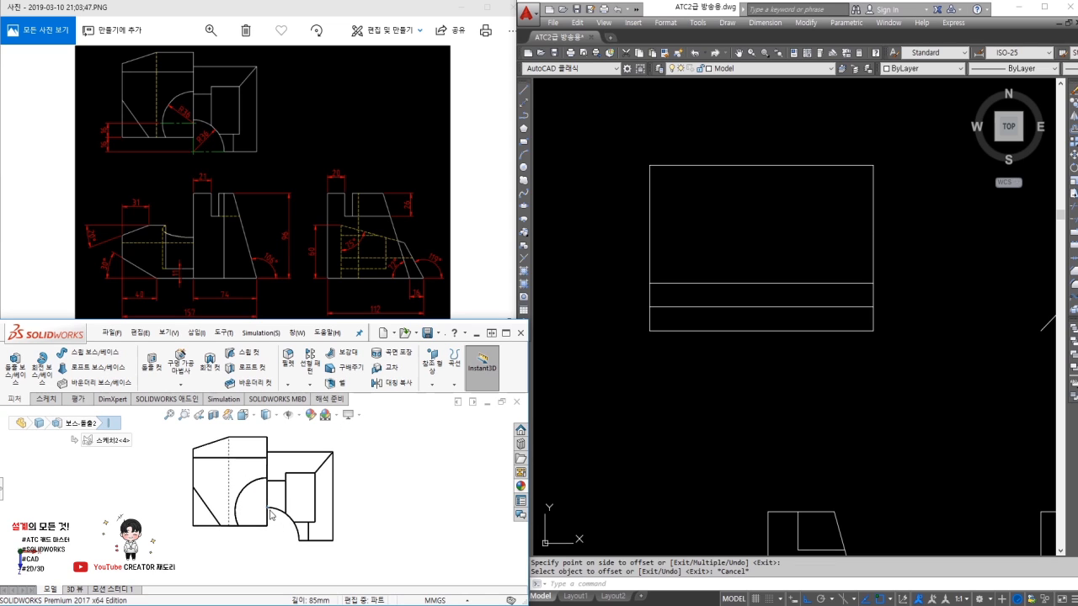
middle_drag(812, 299, 821, 232)
text(l)
key(Return)
click(774, 445)
middle_drag(781, 96, 782, 157)
click(775, 127)
key(Escape)
Step: Make Mview the current layer and move the vertical projection line to it
click(787, 68)
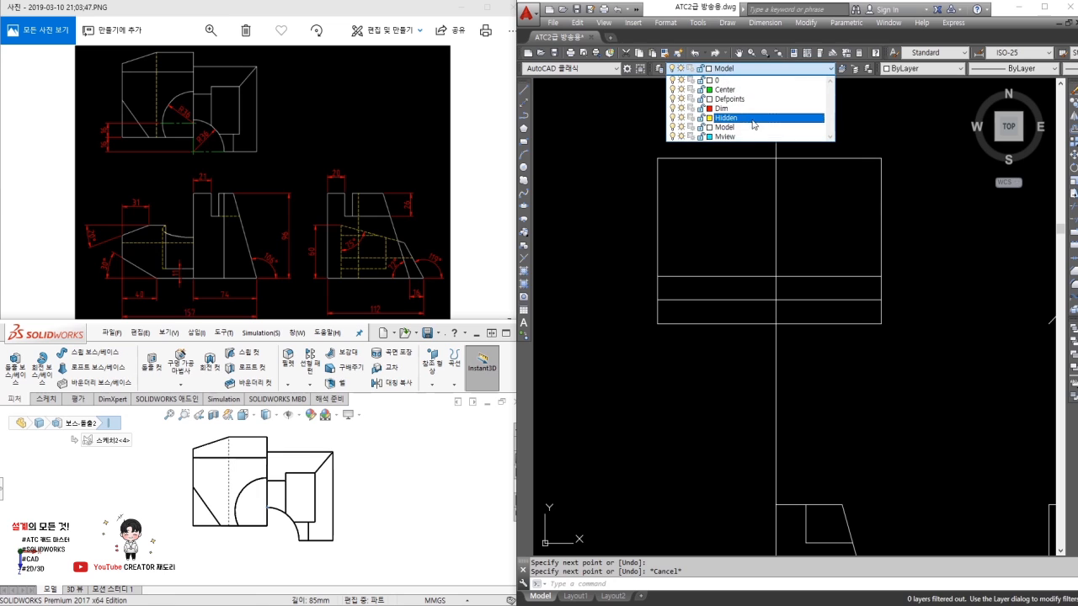
click(750, 138)
click(828, 414)
click(758, 395)
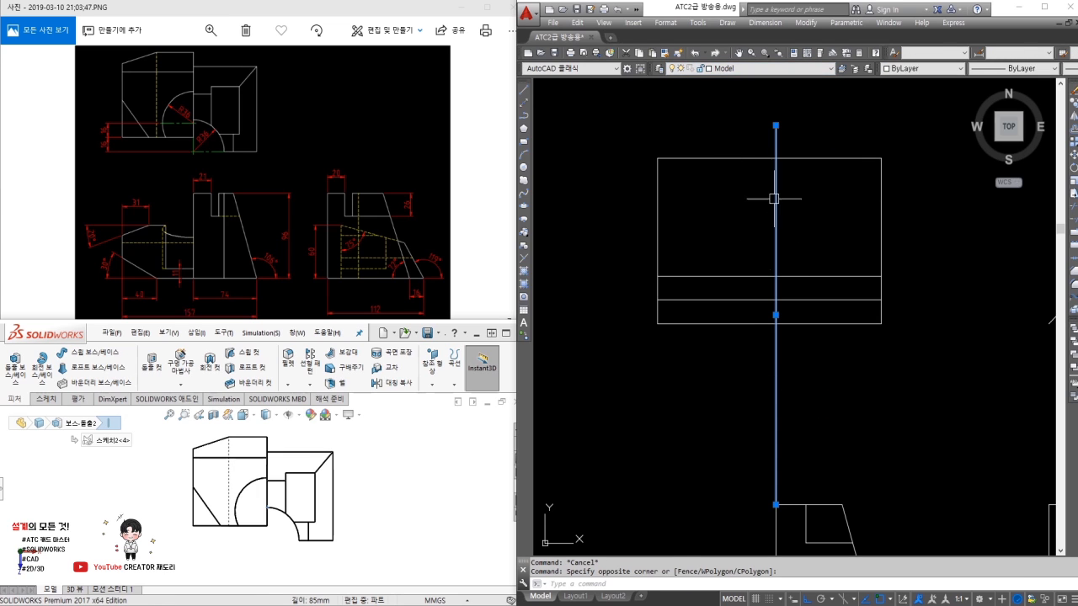
click(734, 69)
click(746, 138)
key(Escape)
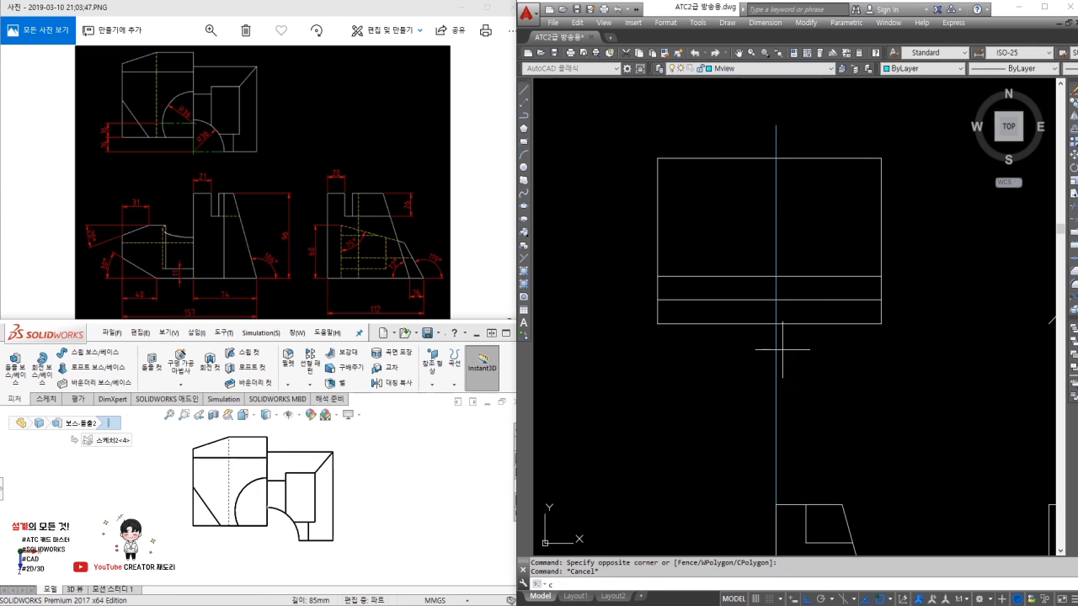
Step: Draw a circle with a 36 mm radius centred where the vertical projection line meets the top view's bottom edge
text(c)
key(Return)
click(776, 327)
text(36)
key(Return)
Step: Trim the vertical projection line at the circle's upper crossing and erase its leftover below the top view
text(tr)
key(Return)
key(Return)
click(810, 359)
key(Escape)
text(tr)
key(Return)
click(779, 272)
key(Return)
click(789, 337)
click(752, 343)
click(790, 402)
click(733, 394)
key(Escape)
click(798, 408)
click(739, 393)
text(e)
key(space)
key(Escape)
Step: Trim the top view's bottom edge away up to the circle, leaving only its portion outside the circle on the right
text(tr)
key(Return)
key(Return)
click(684, 324)
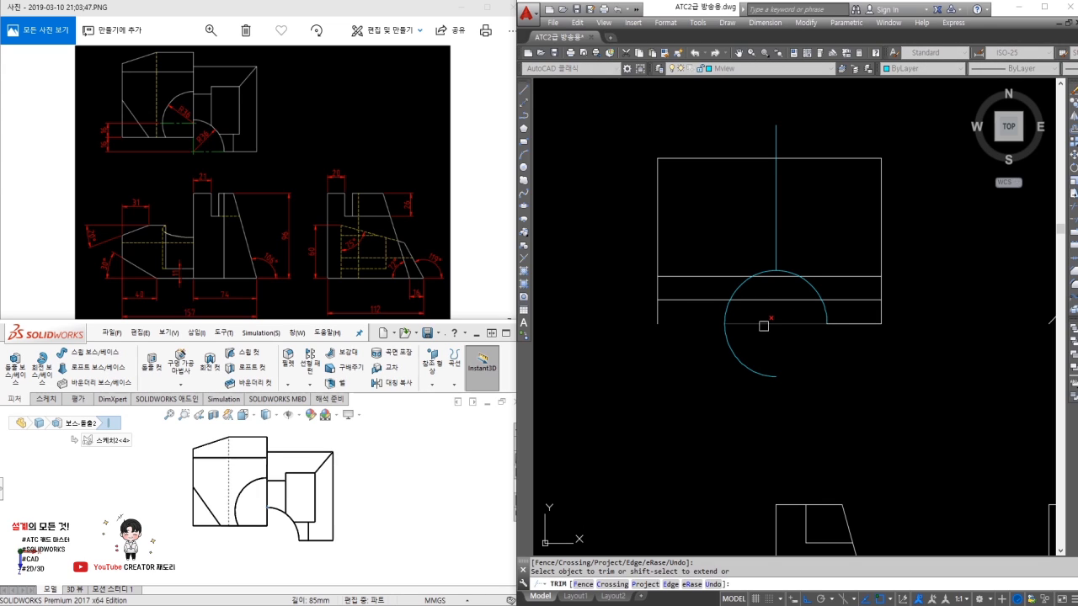
key(Escape)
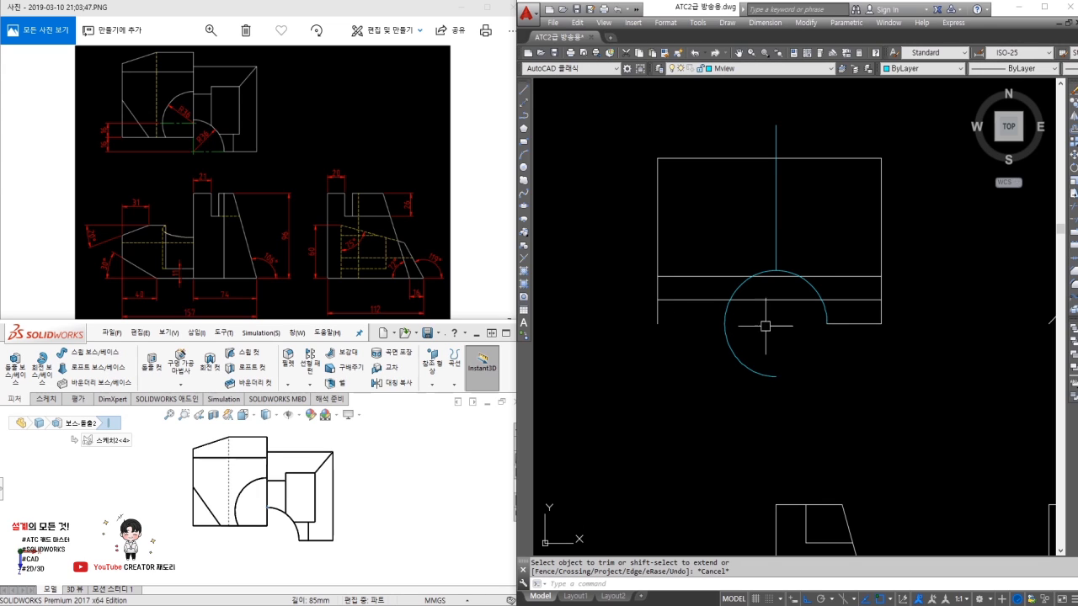
Step: Extend the vertical projection line back down to the lower offset line in the top view
text(t)
key(Return)
key(Return)
click(776, 264)
key(Escape)
key(Escape)
text(tr)
key(Return)
key(Return)
shift+click(777, 258)
shift+click(779, 256)
shift+click(779, 257)
Step: Trim the circle so only its upper-right quarter arc remains beside the vertical line
click(758, 334)
click(700, 368)
click(738, 289)
click(763, 269)
key(Escape)
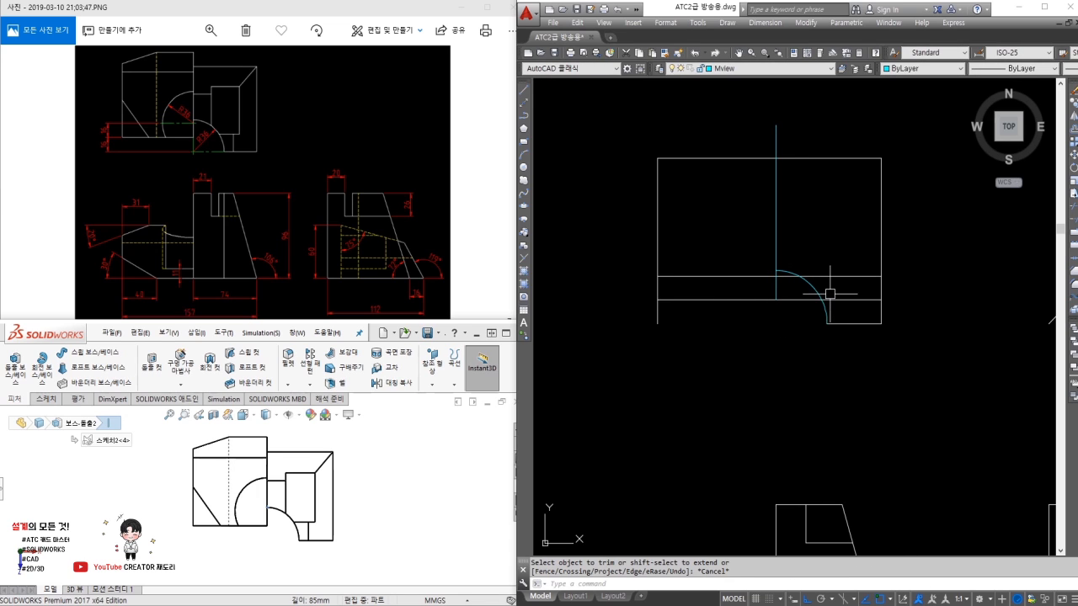
Step: Draw a second circle with a 36 mm radius centred where the vertical line crosses the upper offset line
scroll(830, 294, up, 3)
key(Return)
key(Return)
key(Escape)
text(c)
key(Return)
click(793, 306)
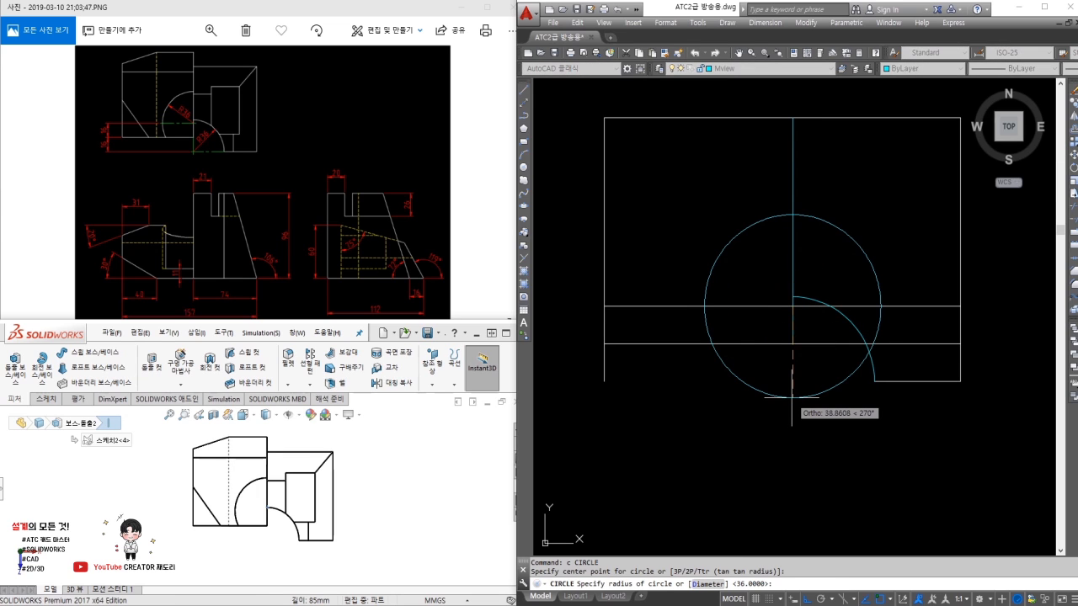
text(36)
key(Return)
key(Escape)
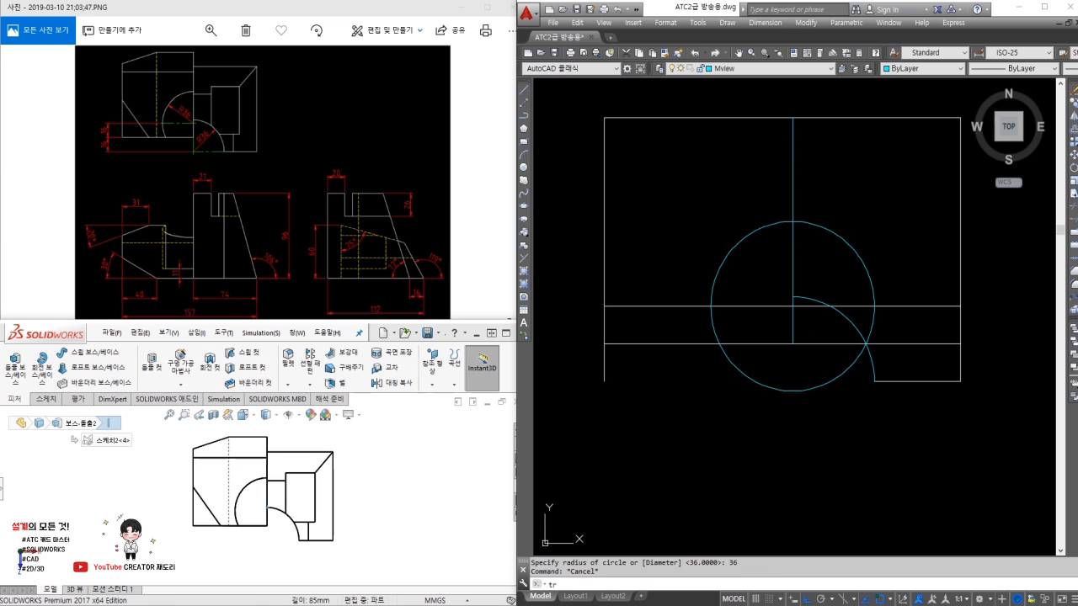
Step: Trim the second circle to its left arc between the vertical line and the lower offset line
key(Return)
key(Return)
click(849, 219)
click(822, 263)
click(776, 363)
click(805, 399)
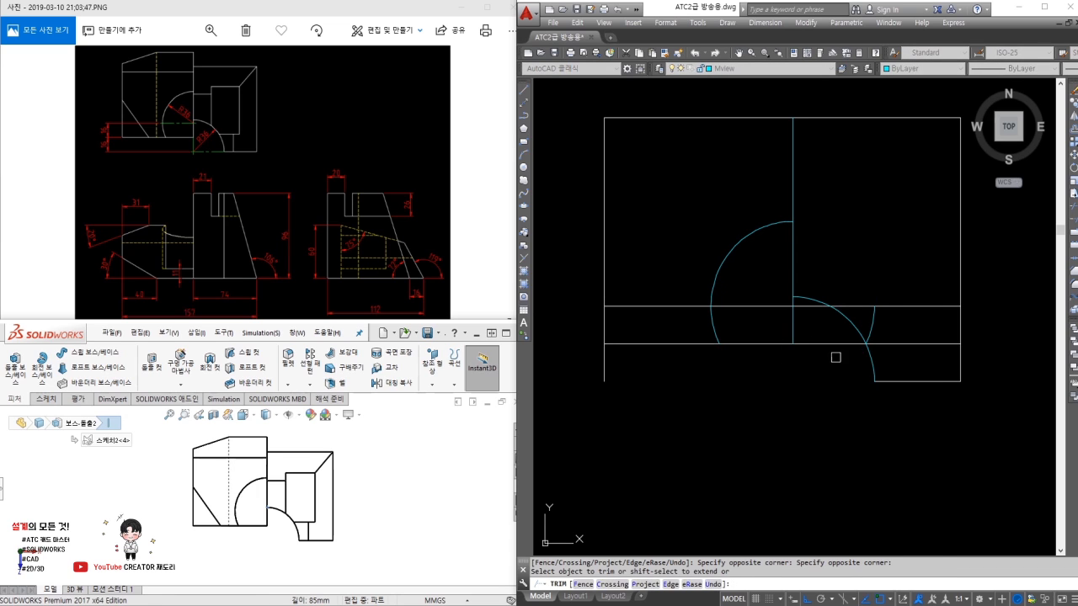
Step: Erase the second circle's leftover arc piece on the right and the upper offset line
key(Escape)
click(873, 325)
text(e)
key(Return)
click(804, 309)
key(Delete)
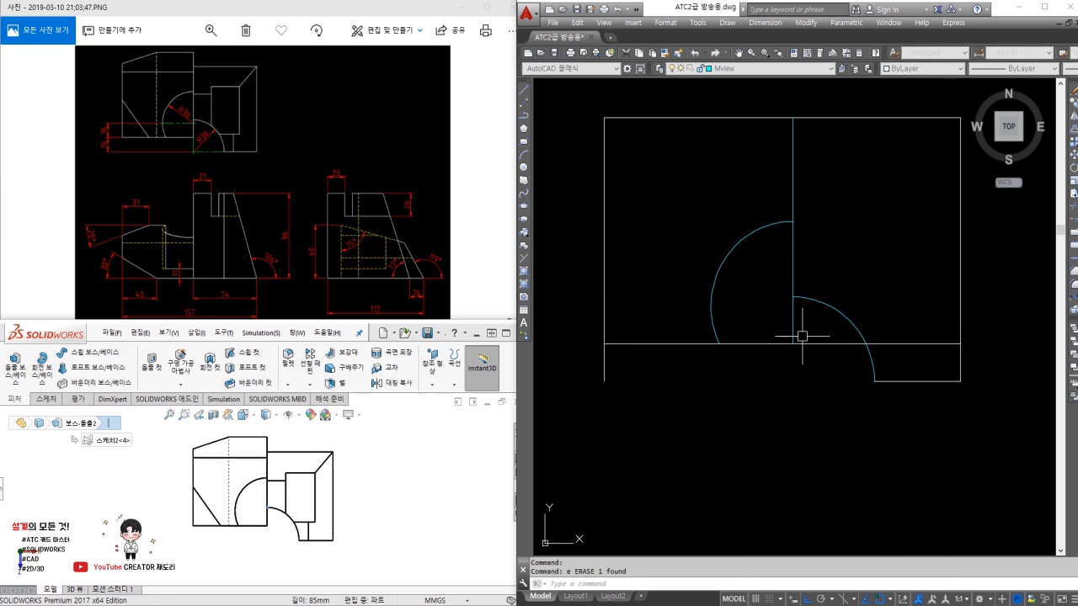
Step: Trim the lower offset line right of the vertical line and the left edge's overhang below the lower offset line
text(te cor)
key(Return)
key(Return)
click(898, 337)
click(889, 349)
click(832, 341)
click(689, 413)
key(Escape)
scroll(771, 413, down, 2)
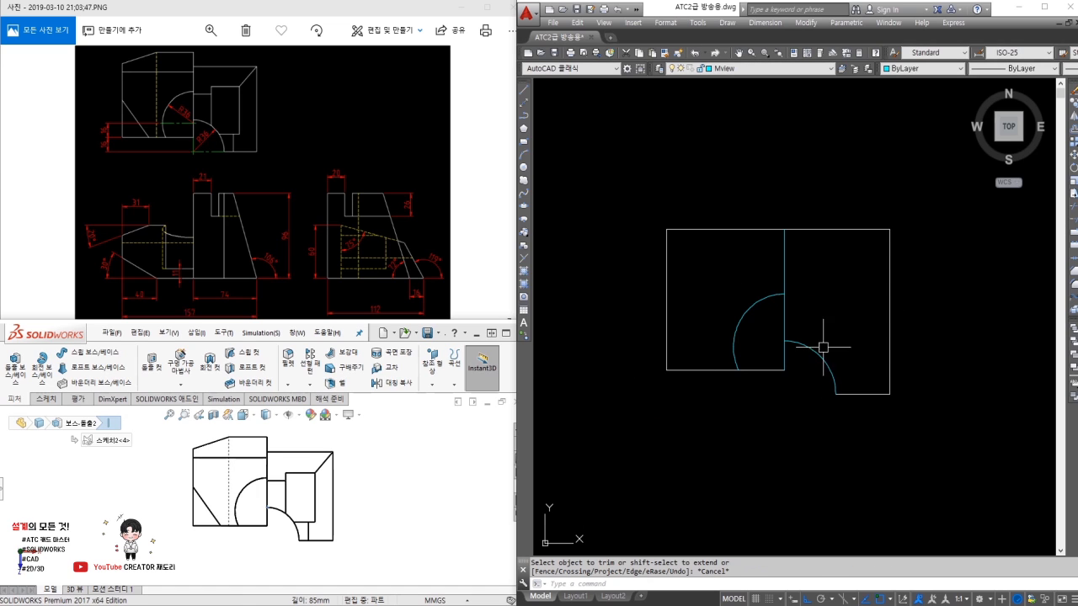
Step: Match the properties of the left block's bottom edge onto both arcs and the vertical line in the top view
key(Return)
click(775, 371)
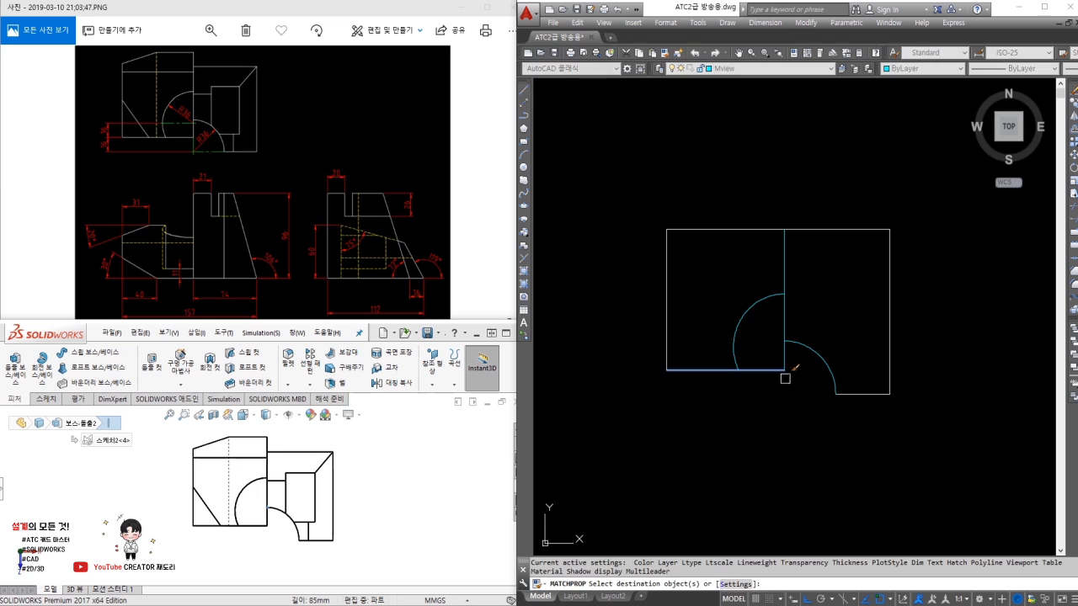
click(851, 424)
click(731, 265)
key(Escape)
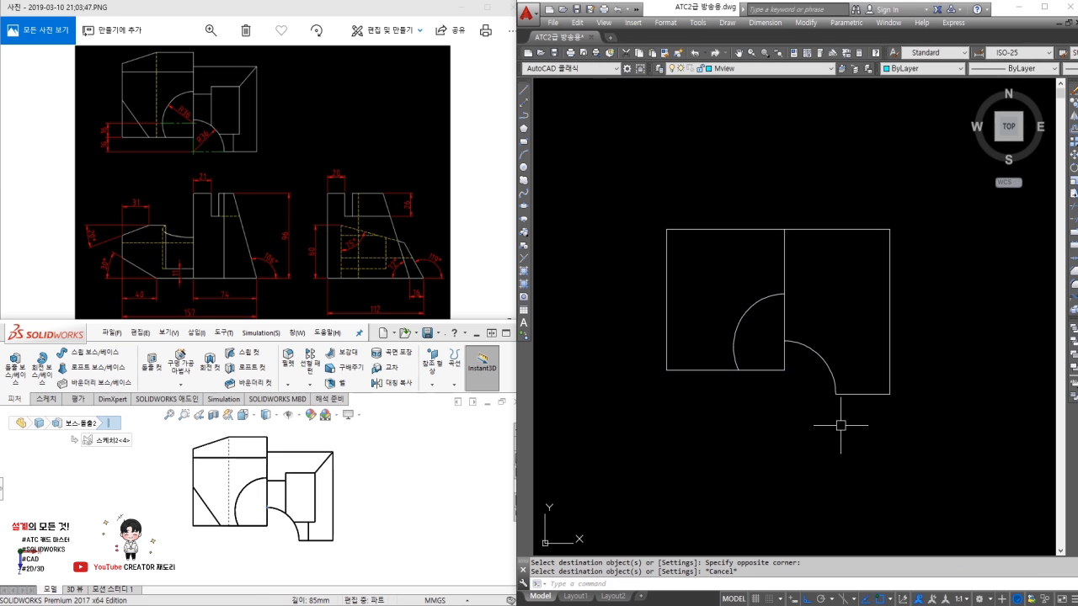
scroll(836, 418, down, 2)
mouse_move(820, 421)
middle_down()
mouse_move(835, 315)
mouse_move(836, 325)
middle_up()
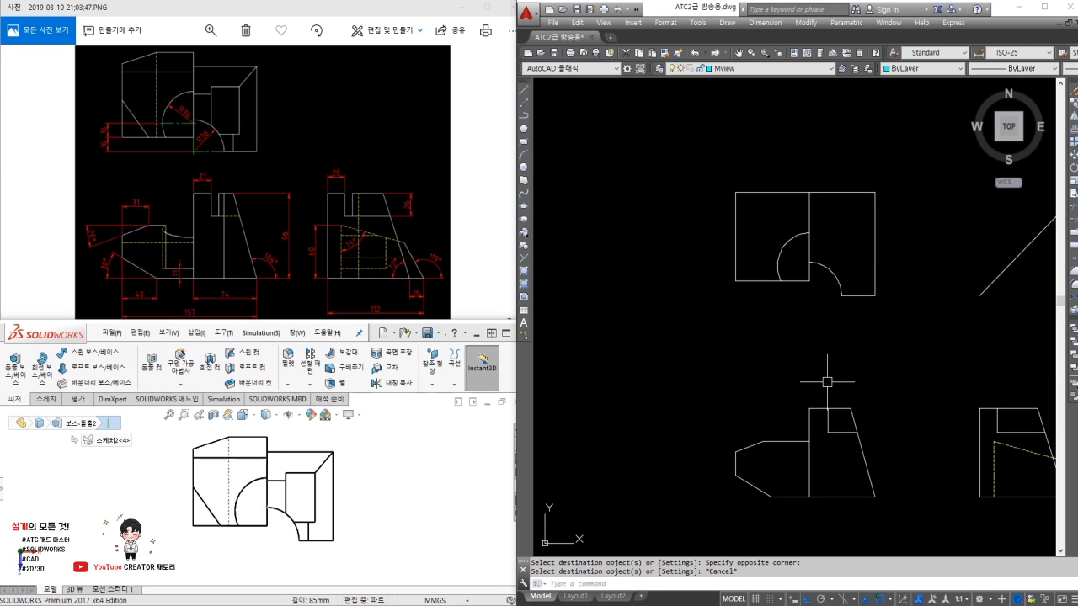
text(l)
key(Return)
key(Escape)
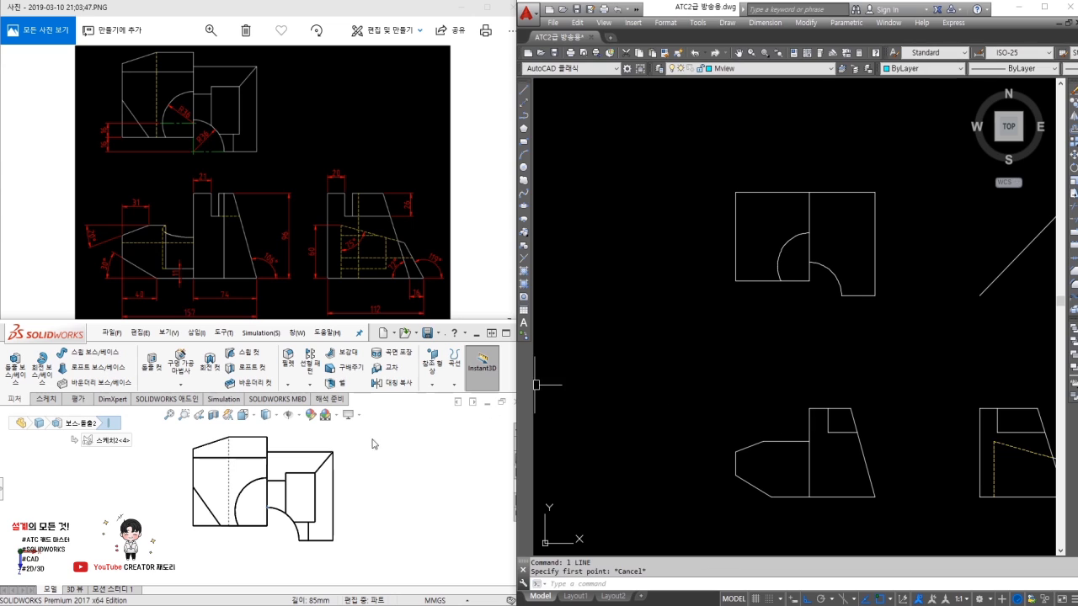
Step: Compare the tall block's notch in the SOLIDWORKS front and side views, and project its vertical edge from the front view past the top view
click(374, 444)
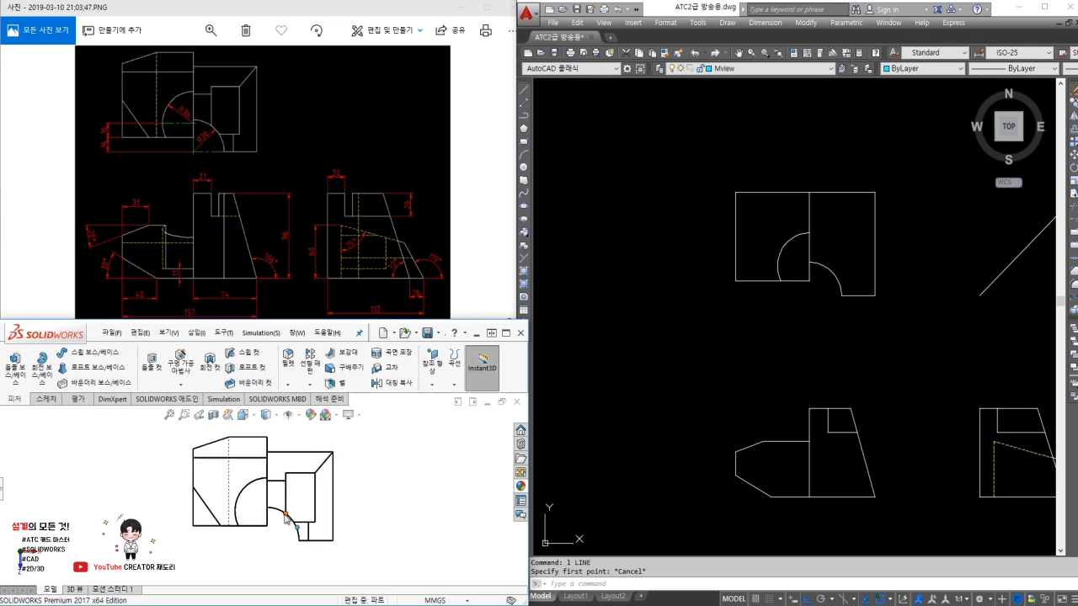
key(ctrl+1)
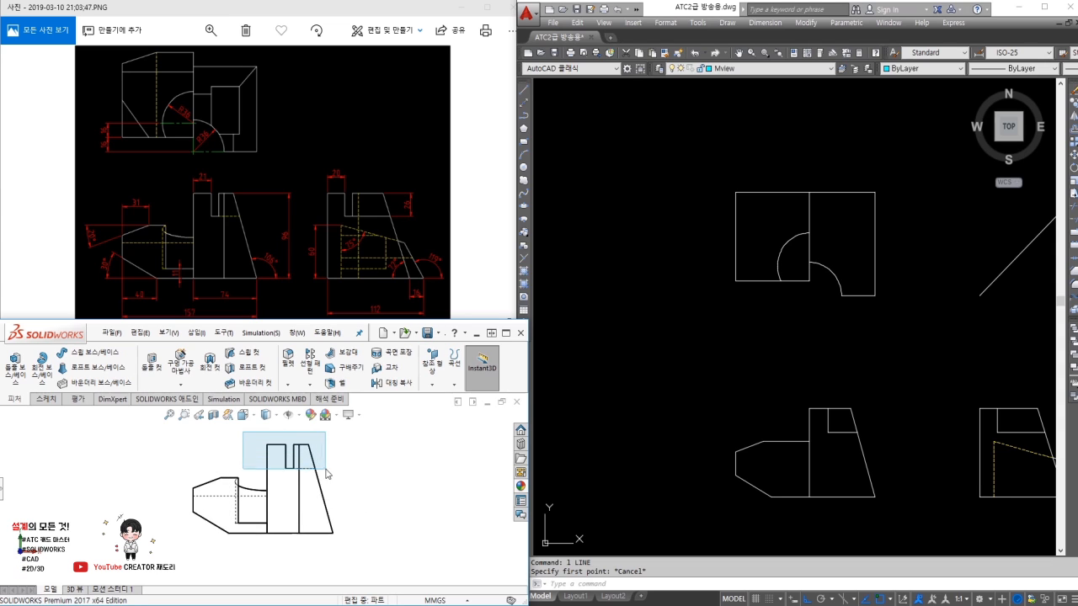
drag(327, 473, 330, 472)
key(ctrl+4)
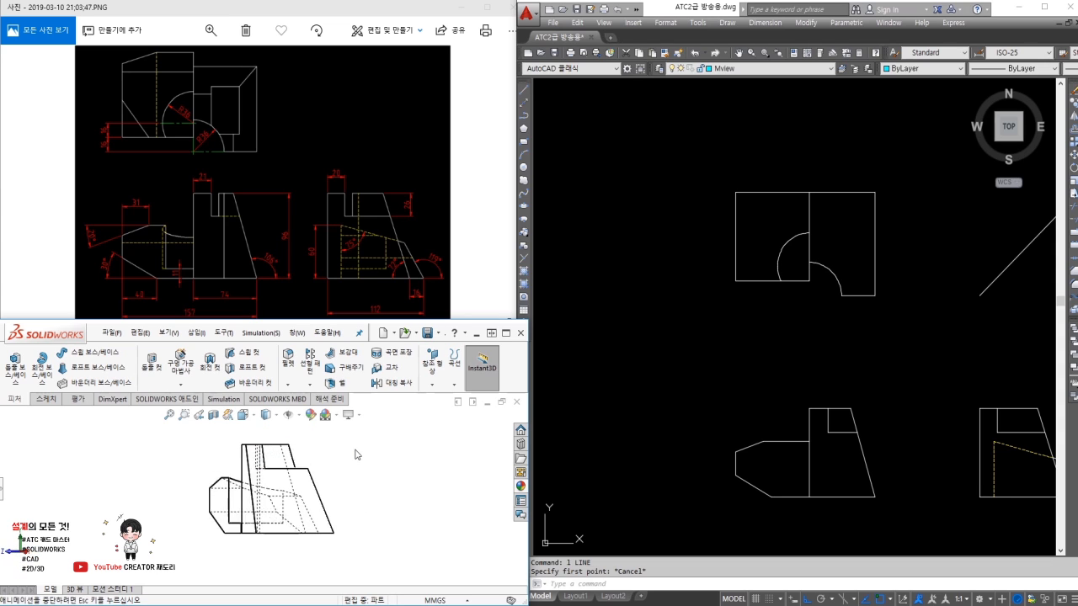
drag(284, 477, 229, 444)
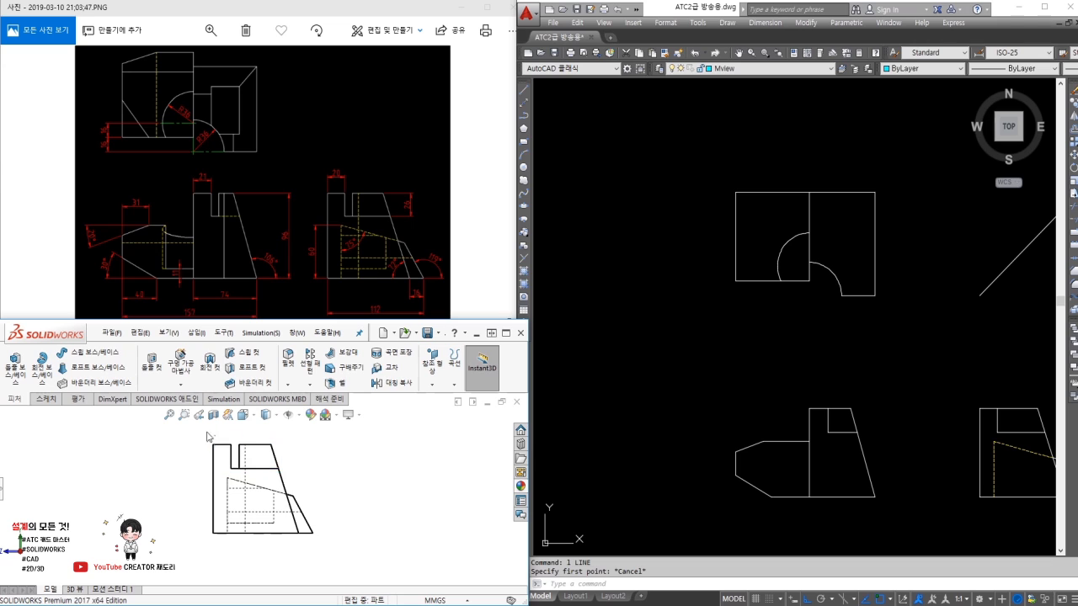
text(l)
key(Return)
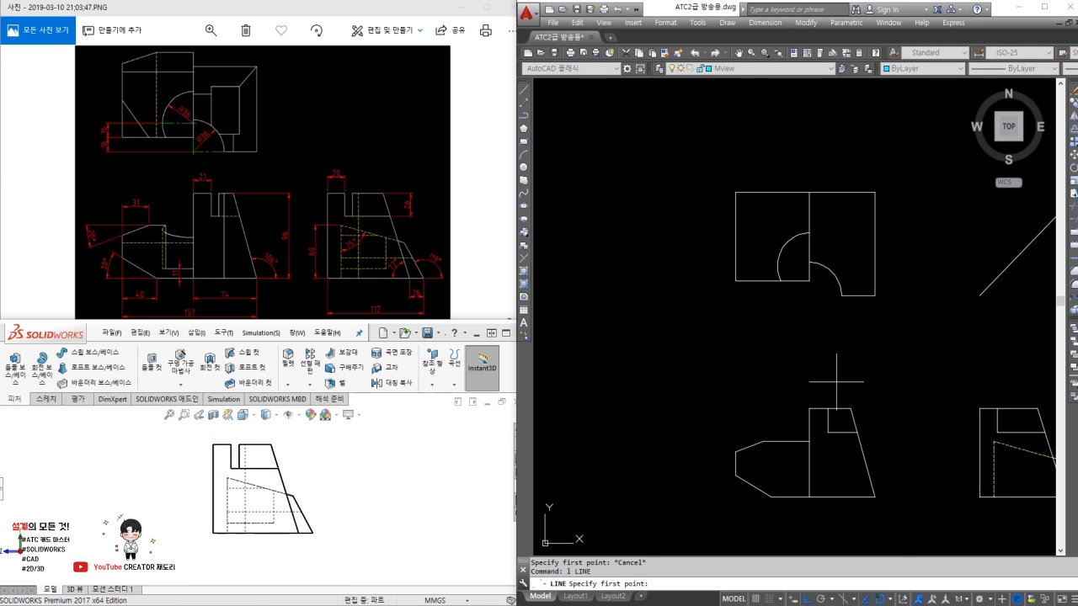
scroll(828, 395, up, 2)
click(826, 453)
middle_drag(862, 264, 817, 338)
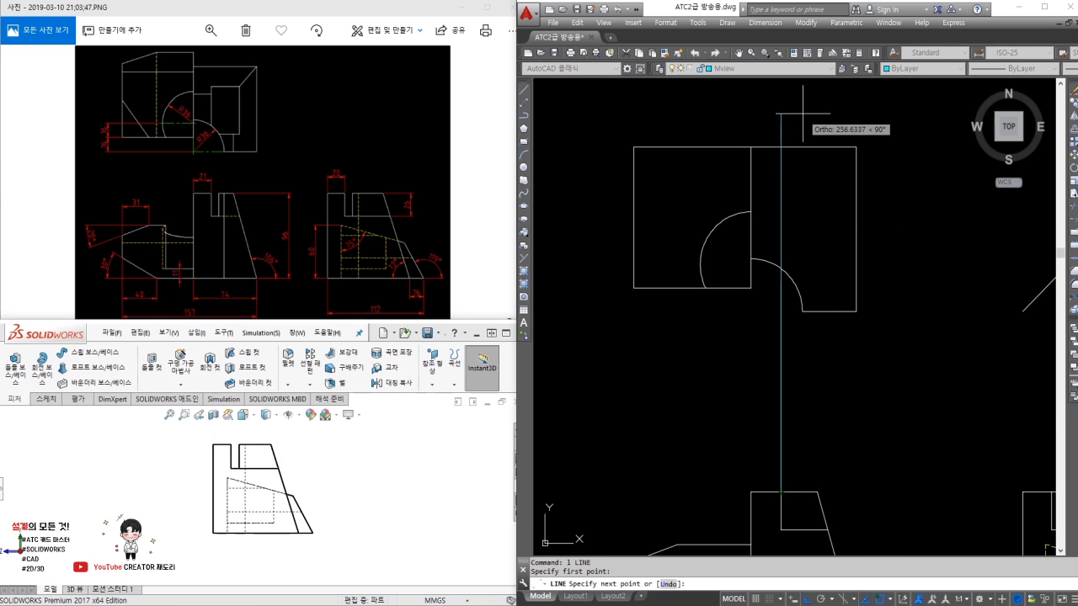
key(Escape)
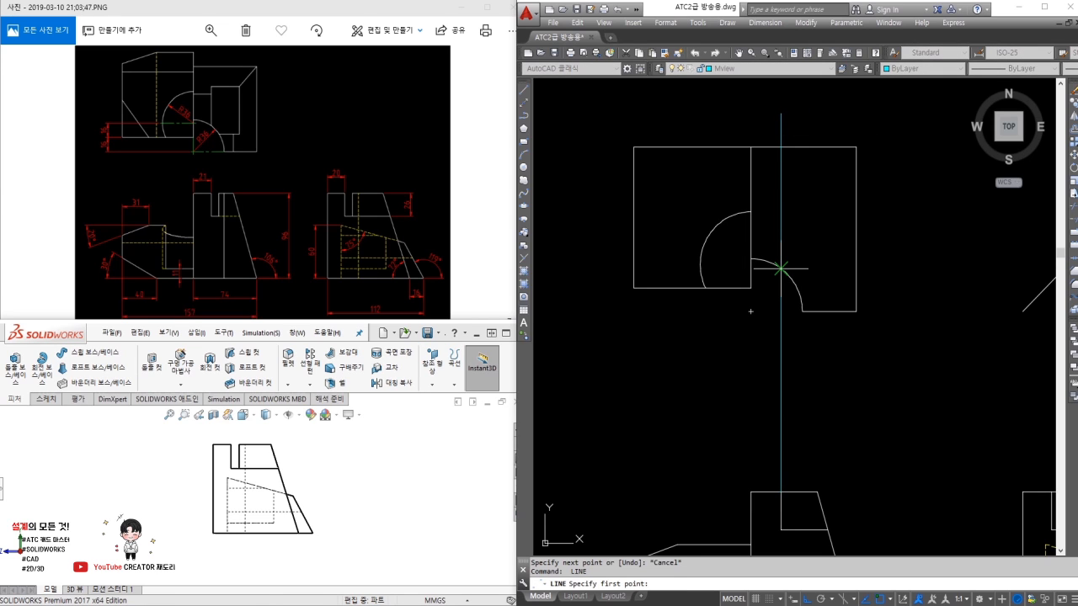
Step: Project the notch line's crossing with the quarter arc across the 45° line and down to the side view's notch floor
middle_drag(922, 332, 777, 317)
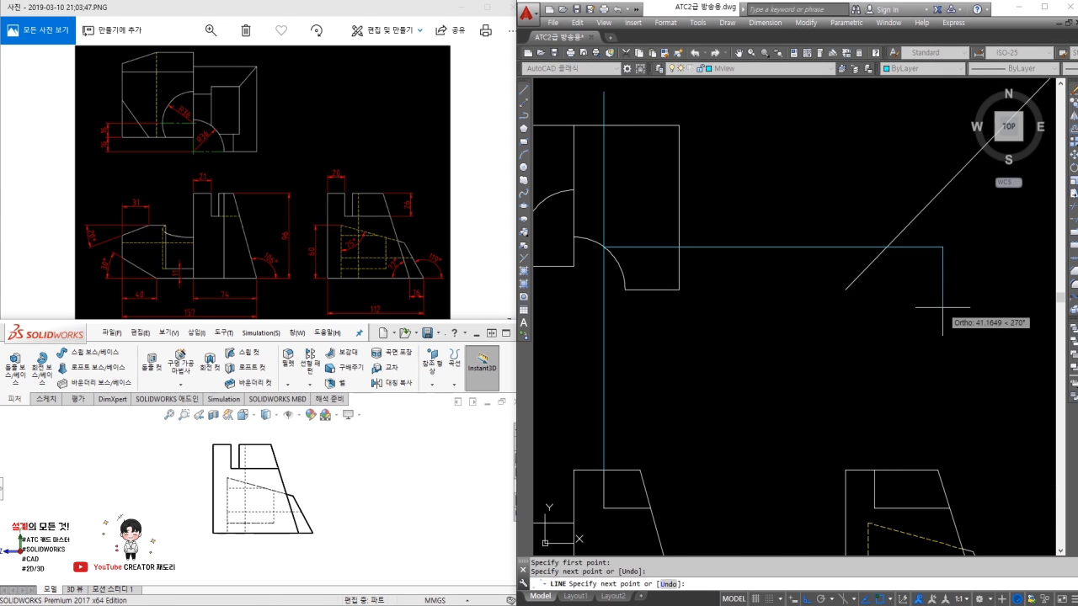
click(887, 247)
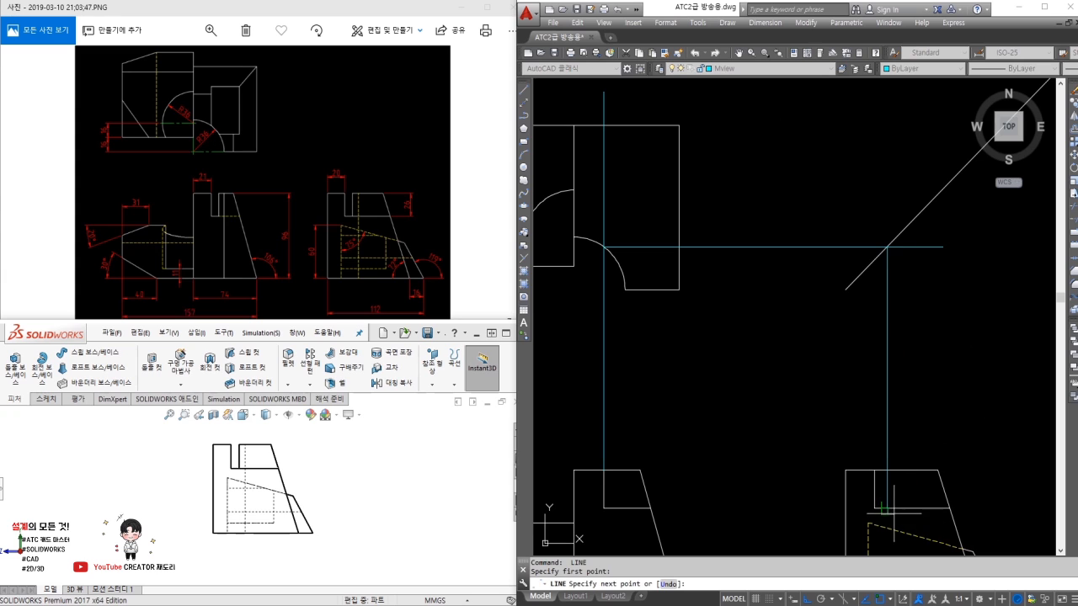
key(Escape)
Step: Trim the side view's top edge between the two vertical notch edges to open the slot
text(tr)
key(space)
key(space)
key(Escape)
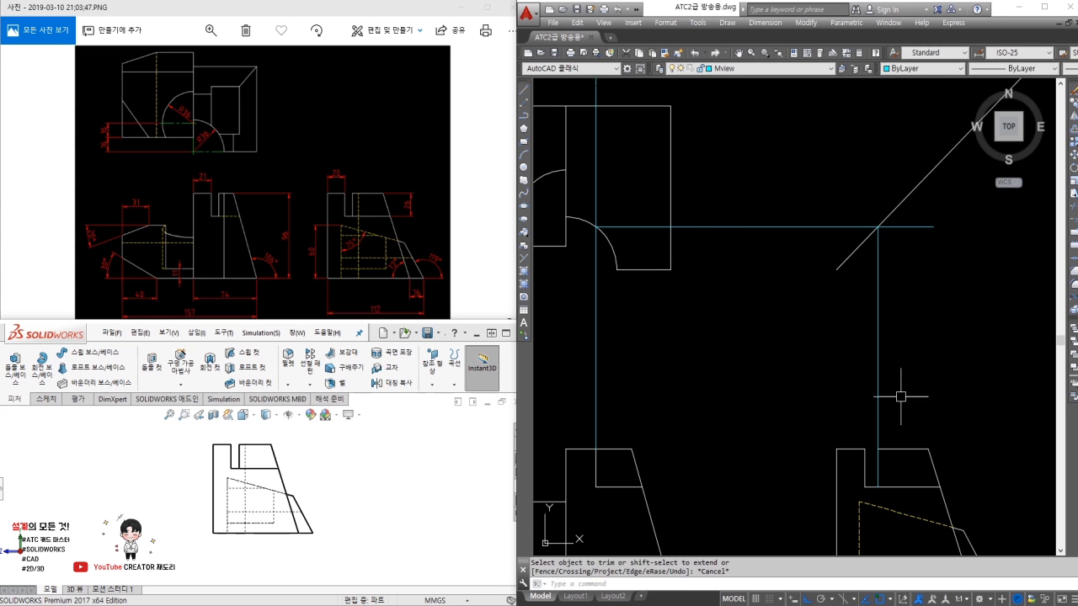
Step: Trim the notch projection lines at the side view's top edge and the quarter arc, and erase the leftover pieces
click(927, 450)
click(823, 229)
click(935, 205)
click(698, 253)
text(e)
key(space)
middle_drag(613, 333, 699, 342)
text(tr)
key(space)
key(Escape)
Step: Match the properties of the side view's top edge onto the new vertical slot edge
middle_drag(801, 388, 746, 347)
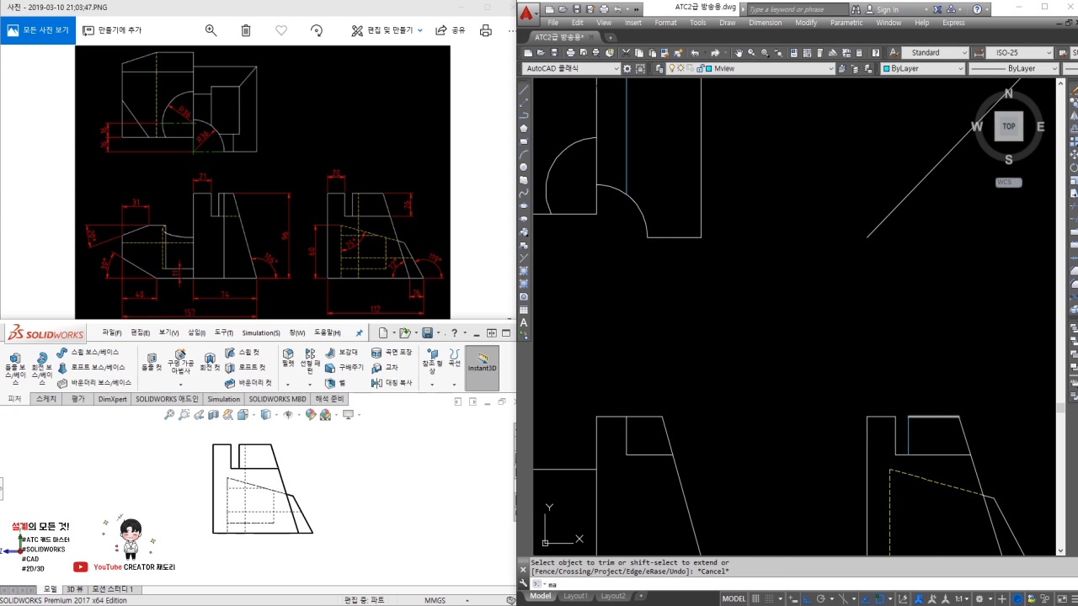
key(space)
click(926, 417)
key(Escape)
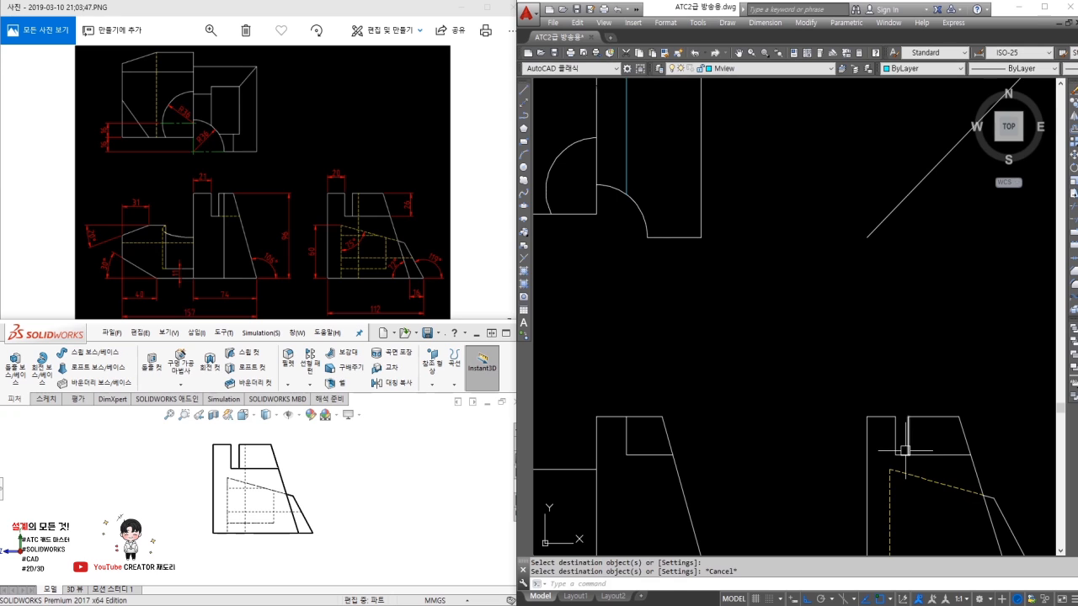
Step: Compare the slotted block in the SOLIDWORKS views, and project the side view's upper-right corner via the 45° line to the top view's notch line
click(355, 459)
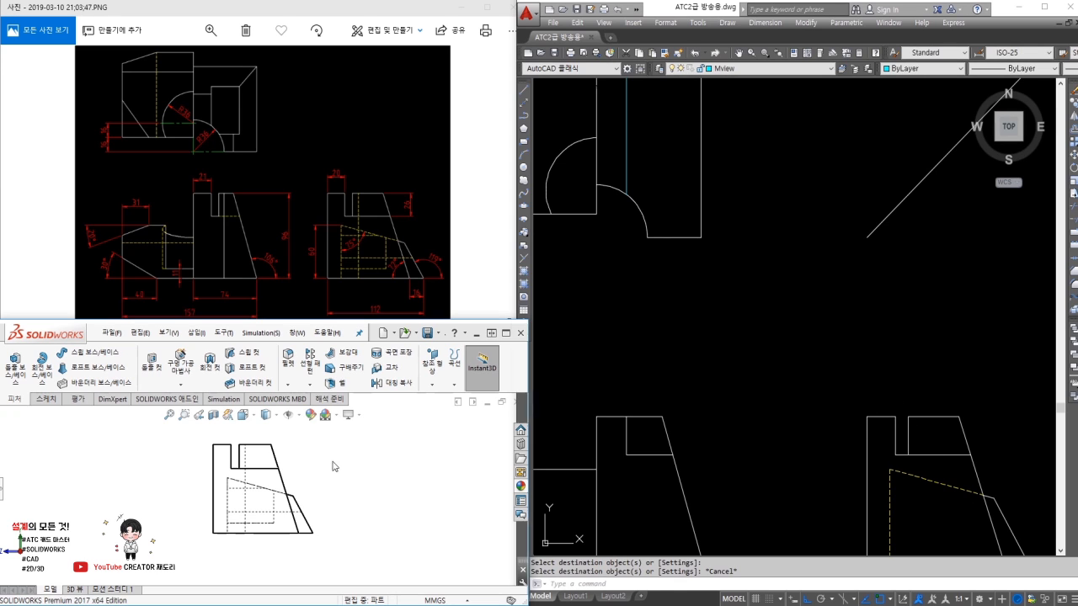
key(ctrl+7)
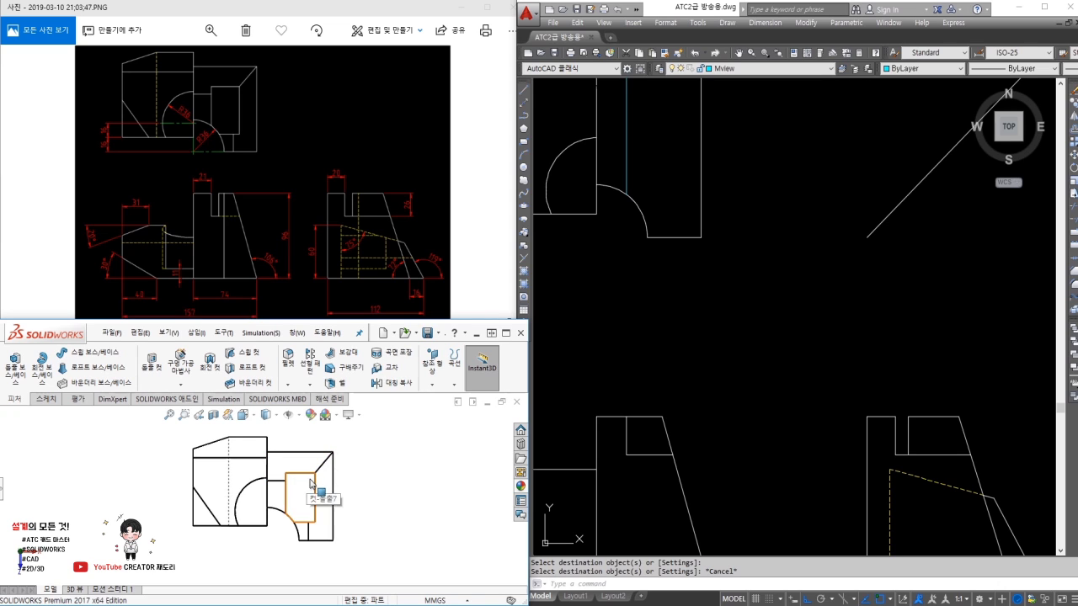
key(ctrl+1)
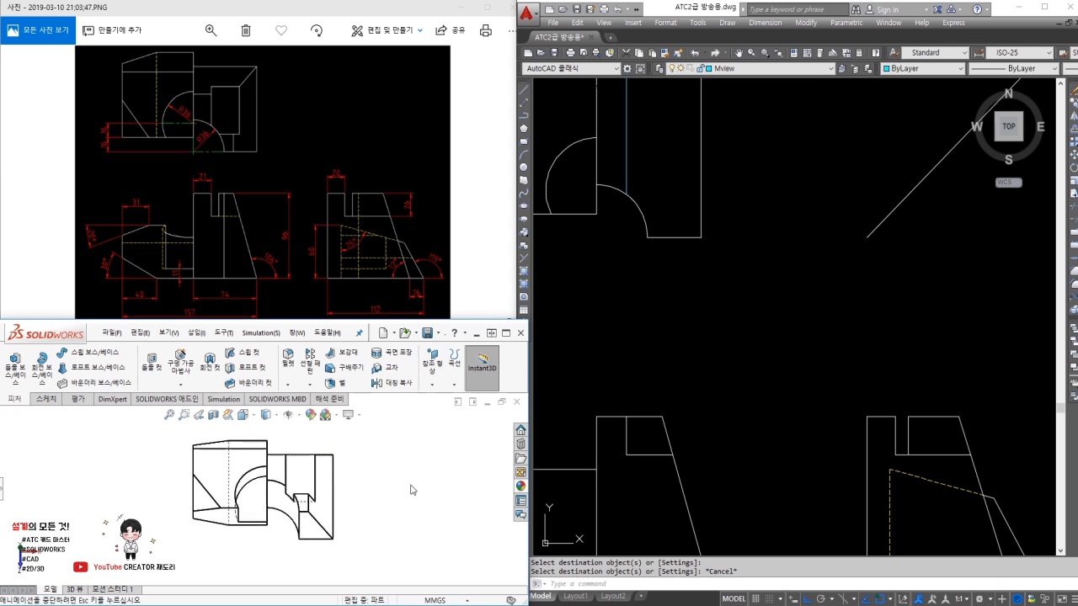
key(ctrl+4)
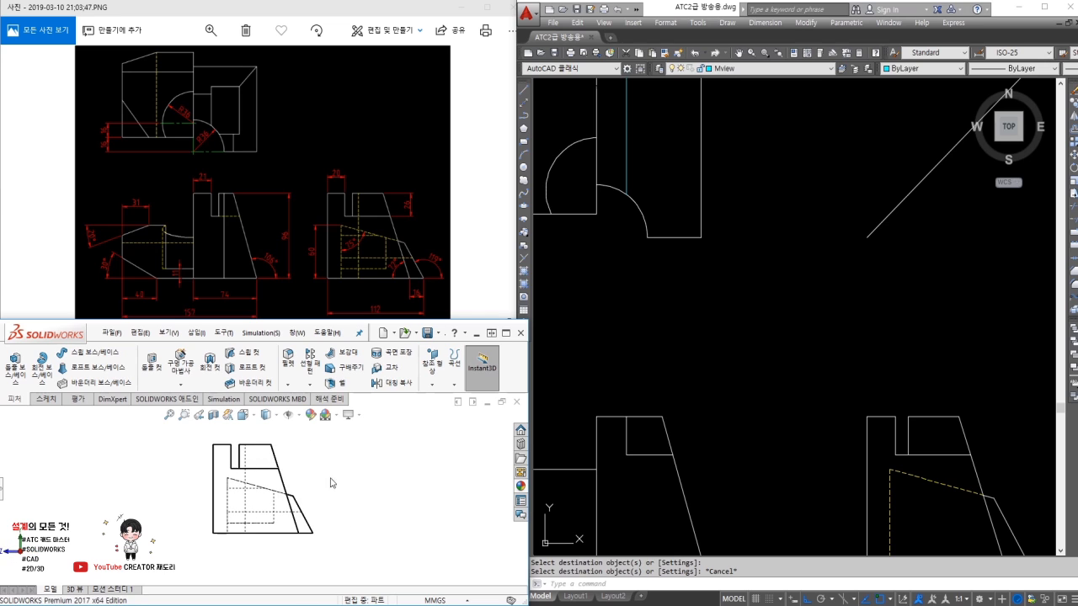
key(ctrl+7)
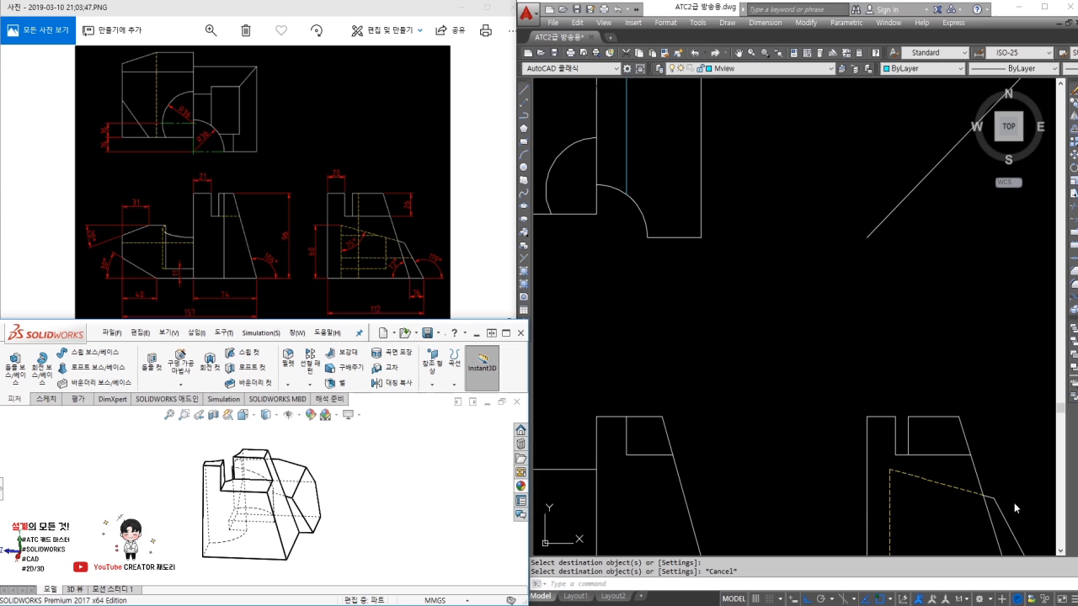
click(955, 409)
text(l)
key(Return)
click(958, 416)
middle_drag(879, 254, 854, 311)
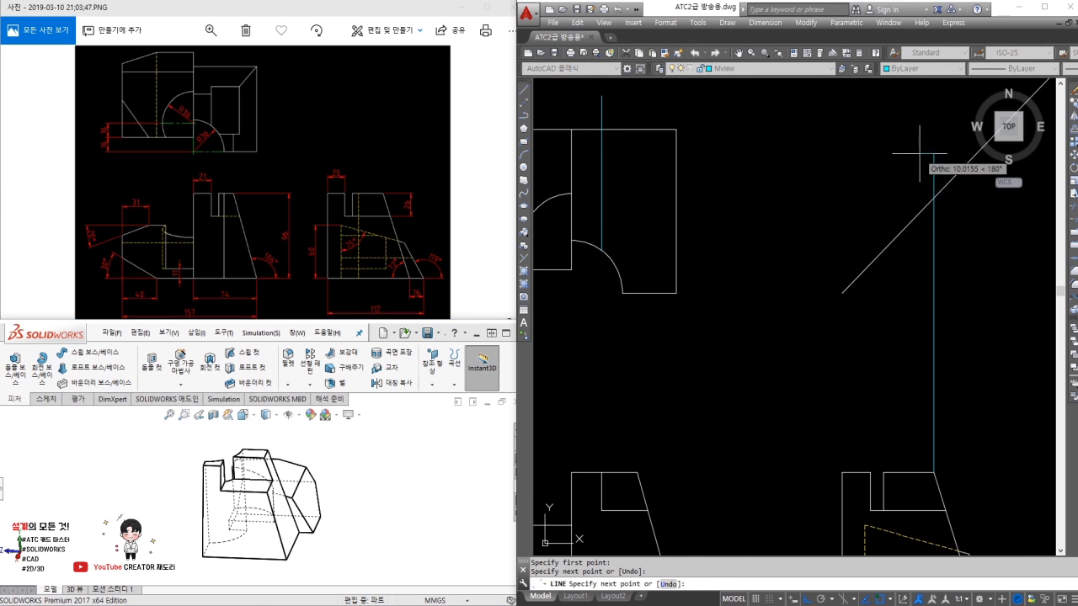
click(601, 199)
key(Escape)
key(Return)
key(Escape)
Step: Trim the horizontal projection line at the top view's right edge and erase the vertical projection line above the side view
text(tr)
key(Return)
key(Return)
click(720, 202)
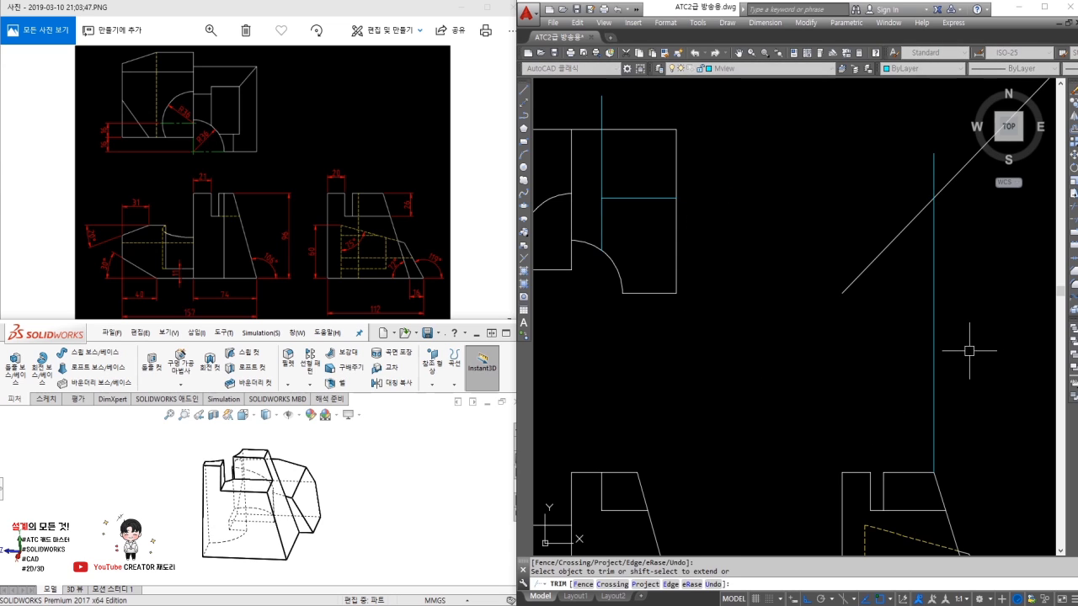
key(Escape)
click(955, 346)
click(840, 346)
text(e)
key(Return)
Step: Trim the top view's vertical notch line above the horizontal projected line
text(tr)
key(Return)
key(Return)
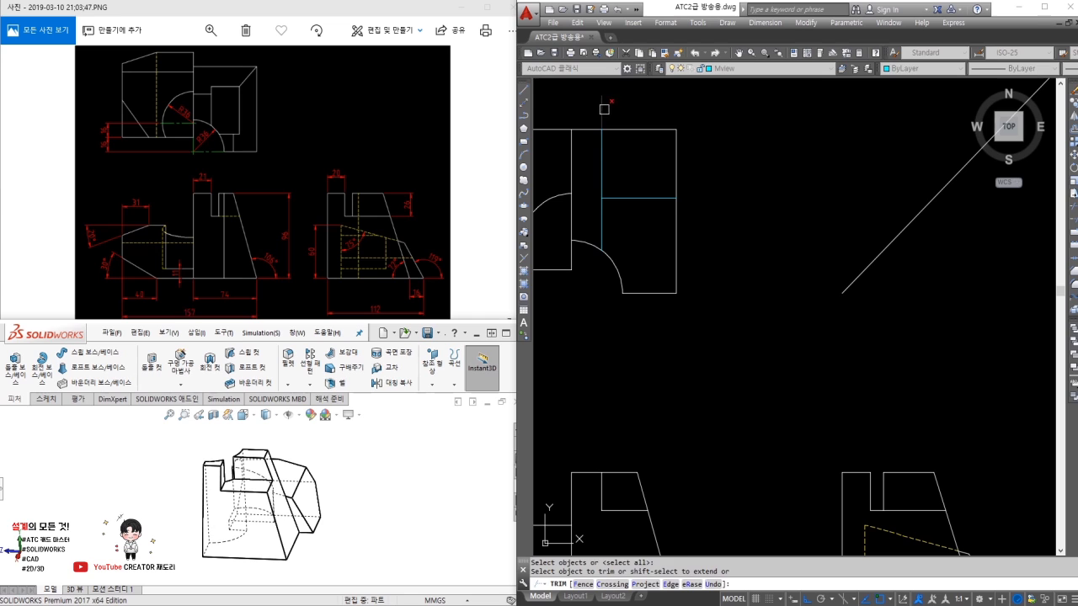
key(Escape)
Step: Project the right end of the side view's slot floor up to the 45° line and across past the top view's notch line
text(l)
key(Return)
click(945, 510)
click(901, 115)
key(Escape)
key(Return)
click(946, 185)
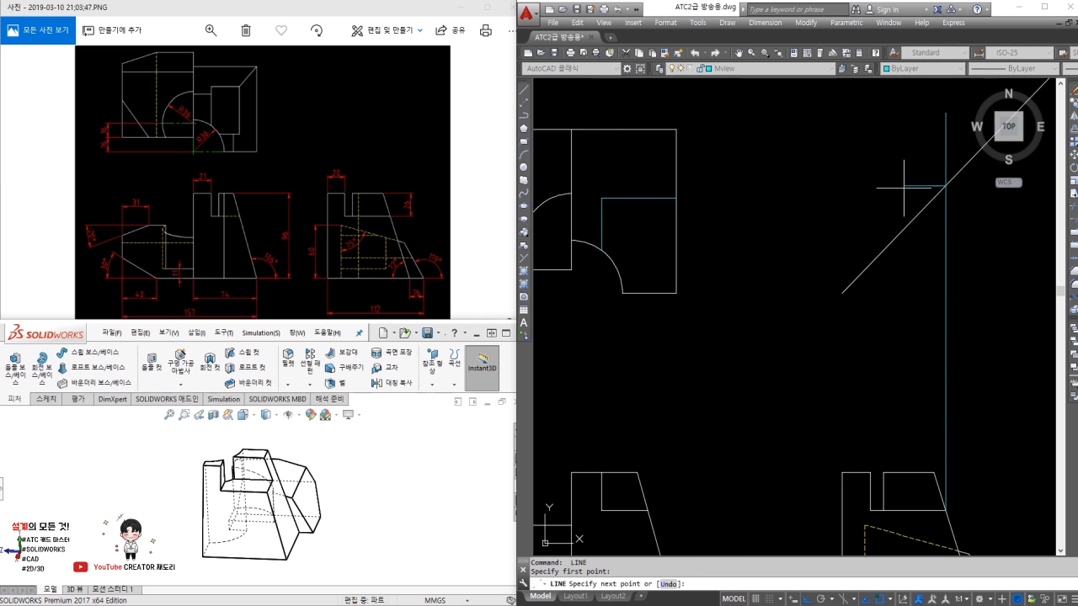
middle_drag(765, 184, 867, 210)
click(690, 212)
key(Escape)
Step: Trim the horizontal projected lines at the top view's notch line, keeping the lower one left of it and the upper one right of it
text(tr)
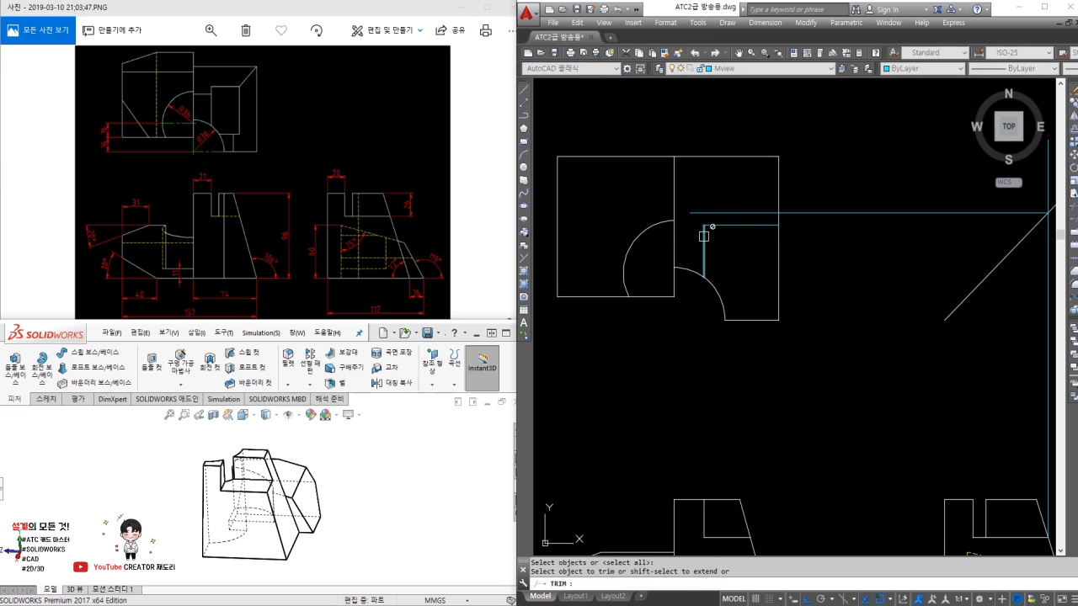
key(Return)
key(Return)
click(712, 224)
click(697, 213)
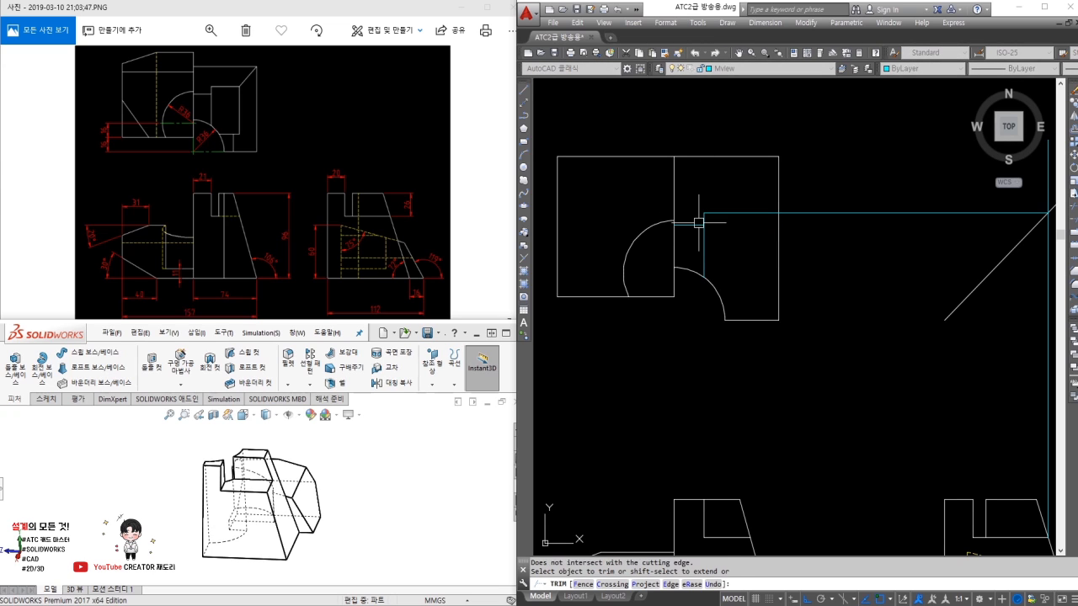
key(Escape)
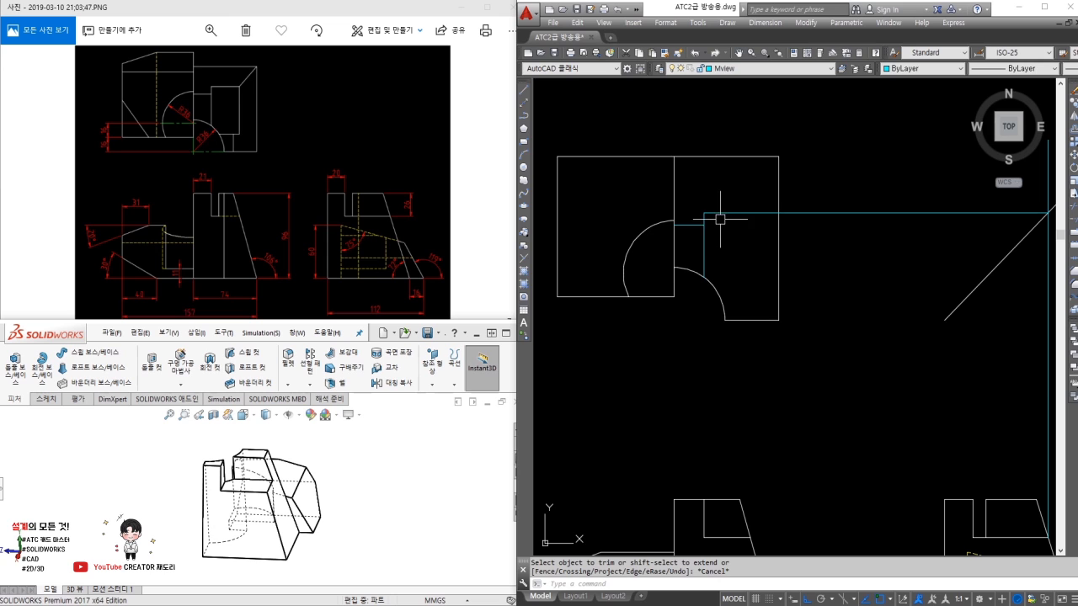
Step: Check the block in the SOLIDWORKS top and front views, and project the notch floor's right end from the front view up past the top view's horizontal line
click(354, 539)
middle_drag(353, 539, 277, 551)
key(ctrl+5)
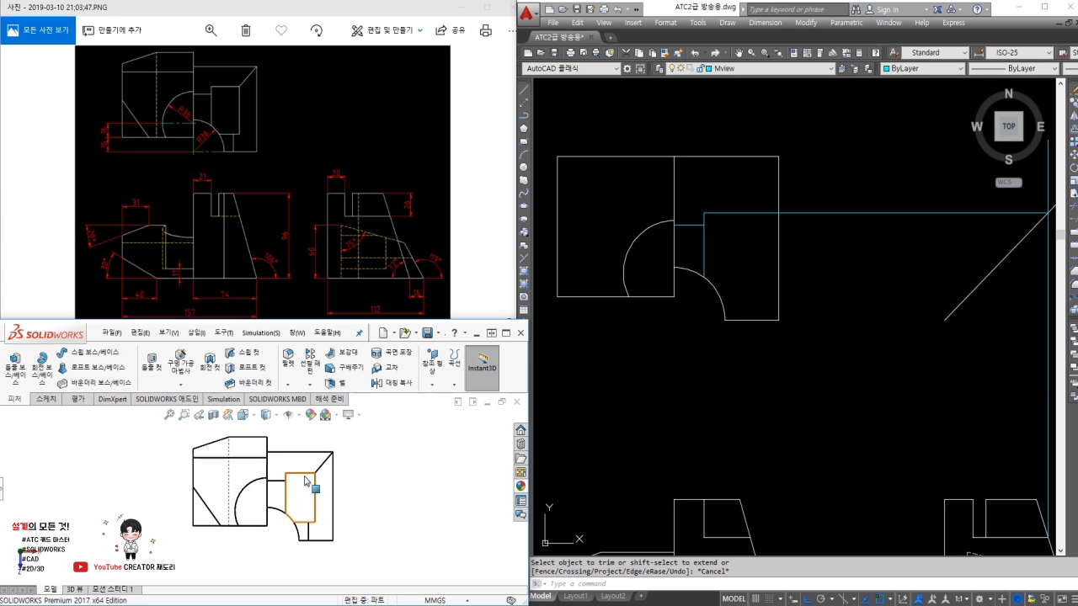
key(ctrl+7)
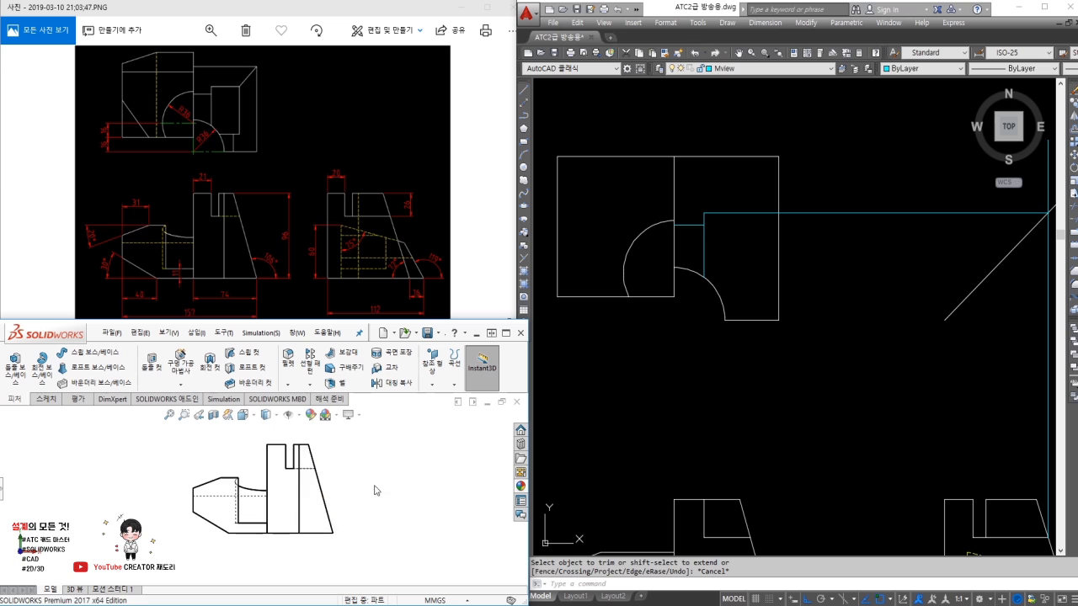
click(861, 445)
text(l)
key(Return)
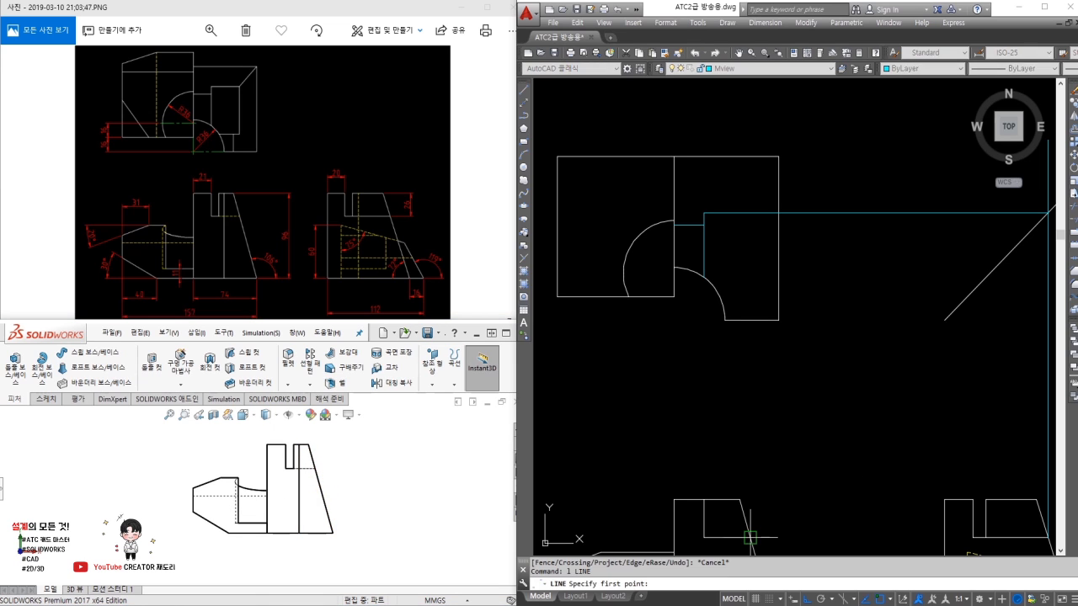
click(750, 505)
click(758, 213)
key(Return)
Step: Fillet the horizontal projected line and the new vertical line into a sharp corner in the top view
text(f)
key(Return)
click(762, 213)
click(750, 252)
key(Escape)
Step: Erase the vertical projection line remaining above the side view
middle_drag(790, 339, 761, 294)
text(l)
key(Return)
key(Escape)
text(e)
key(BackSpace)
Step: Project the left wall of the side view's slot up past the 45° line and across to the top view's middle vertical edge
text(l)
key(Return)
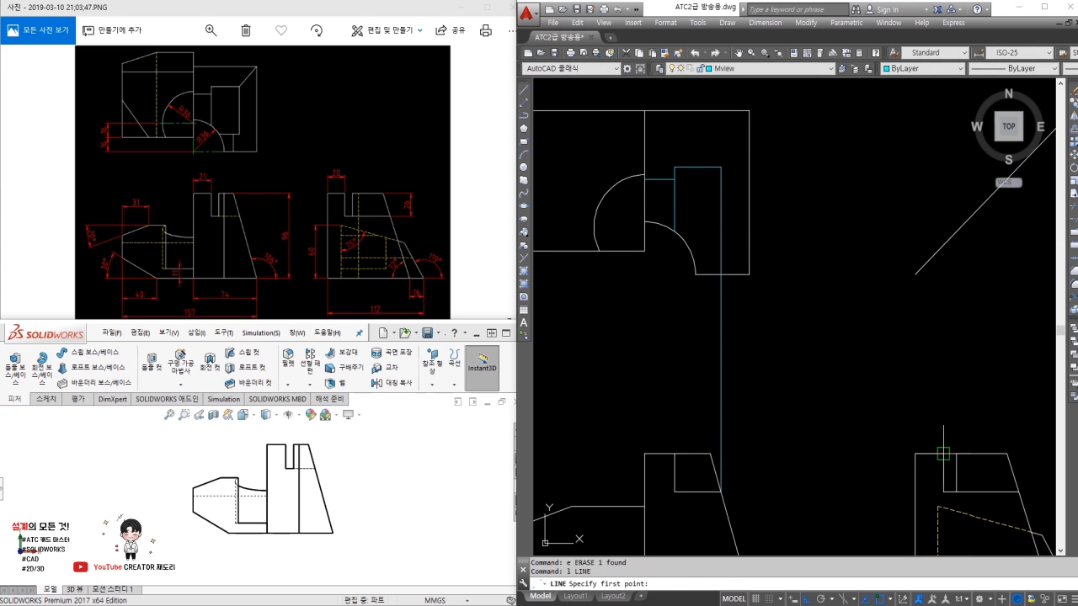
click(944, 444)
click(904, 184)
key(Escape)
key(Return)
click(943, 245)
click(645, 245)
key(Escape)
Step: Trim the horizontal line at the top view's right arc and at the vertical projected line, and trim that vertical line below their crossing
text(tr)
key(Return)
key(Return)
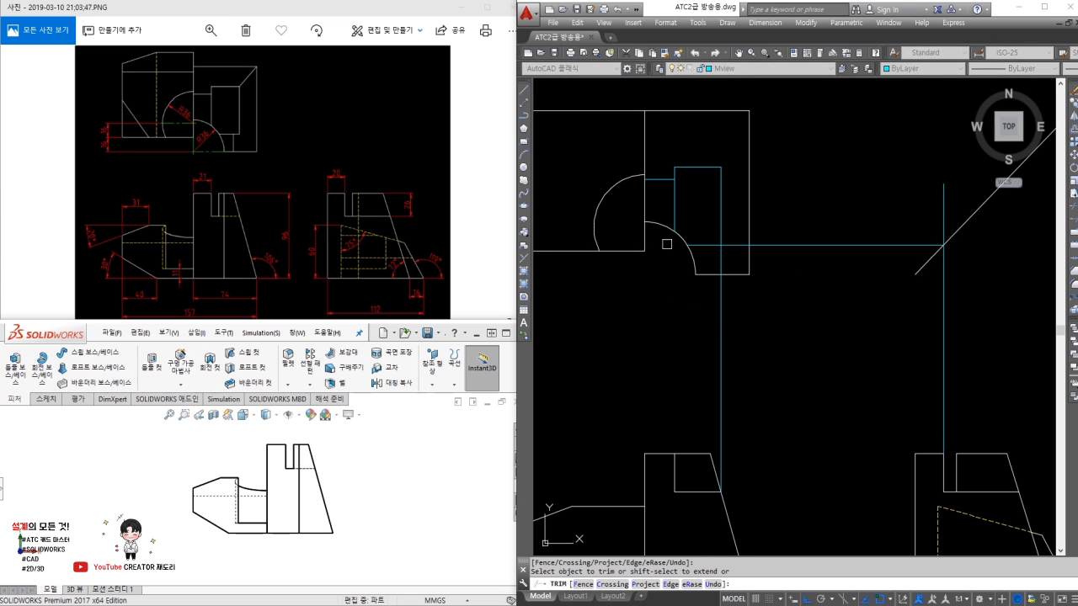
click(722, 260)
key(Escape)
text(tr)
key(Return)
key(Return)
click(734, 245)
key(Escape)
Step: Erase the leftover vertical and horizontal projection pieces below and beside the top view's inner rectangle
click(720, 337)
click(668, 321)
click(813, 210)
text(e)
key(Return)
Step: Project the front view's upper-right corner up to the lower edge of the top view's inner rectangle
text(l)
key(Return)
click(709, 455)
click(710, 245)
key(Return)
Step: Trim the vertical projected line below the top view's bottom edge
text(tr)
key(Return)
key(Return)
click(709, 362)
key(Escape)
text(l)
key(Return)
key(Escape)
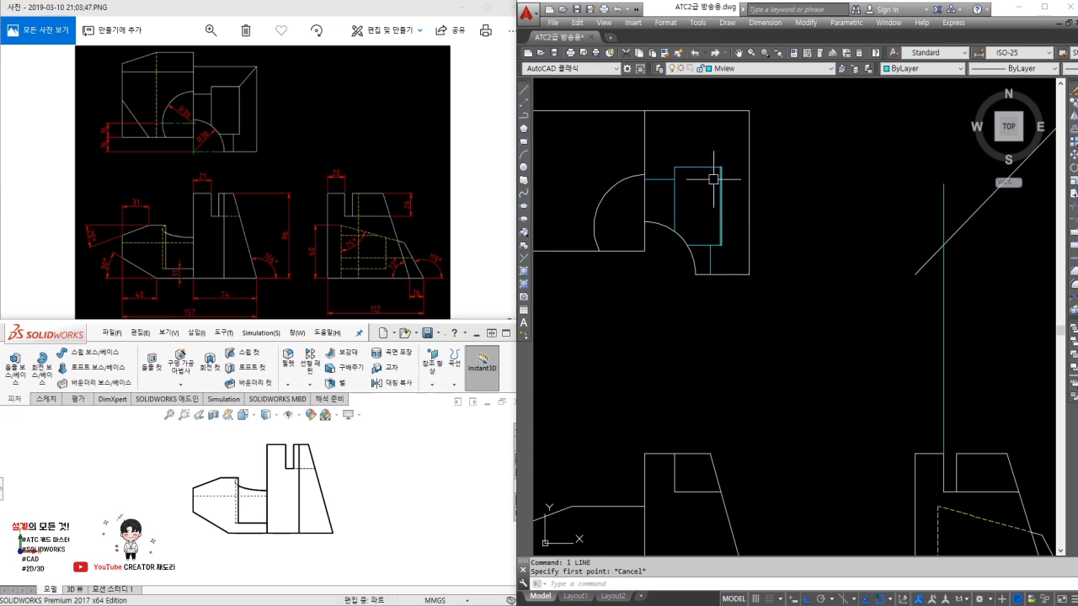
Step: Orbit the SOLIDWORKS model to inspect the slanted face, and project the bottom end of the side view's inner slanted edge up past the 45° line
middle_drag(278, 505, 320, 493)
click(334, 492)
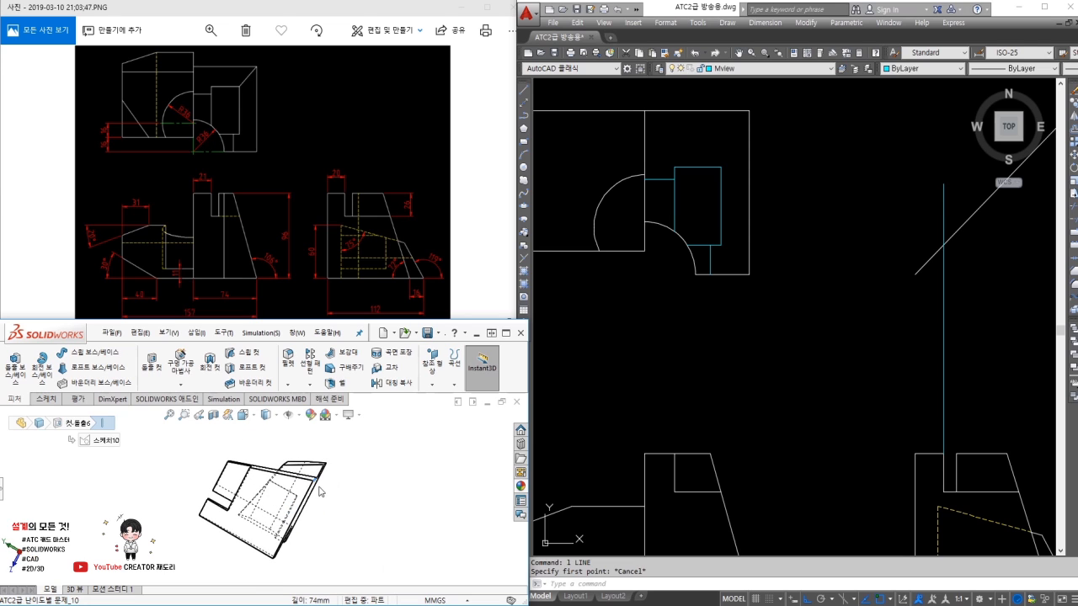
mouse_move(864, 433)
middle_down()
mouse_move(780, 320)
mouse_move(749, 317)
middle_up()
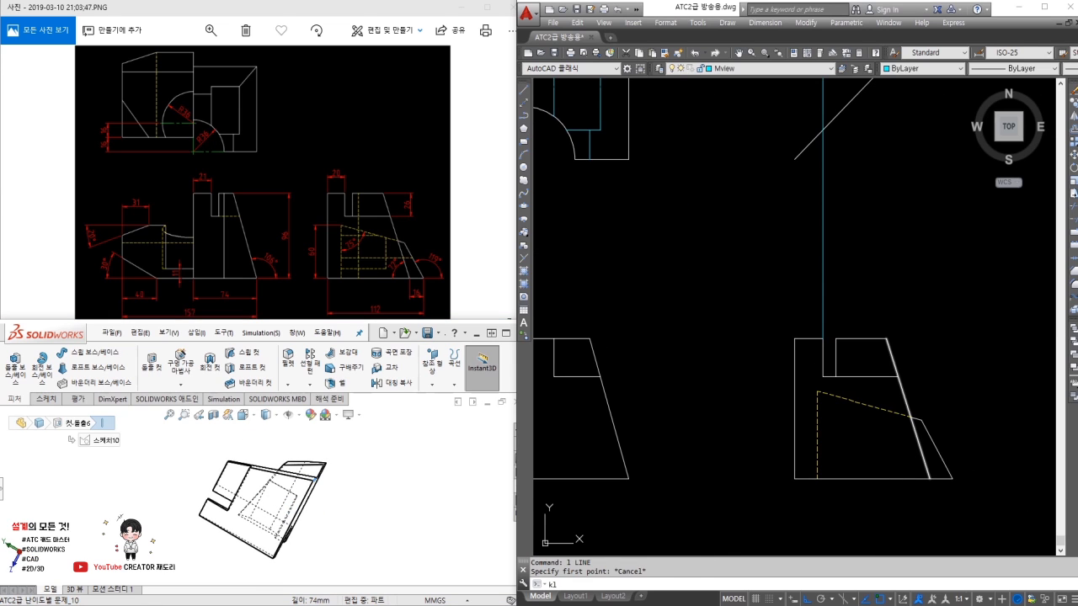
text(l)
key(space)
click(930, 479)
middle_drag(931, 284, 942, 446)
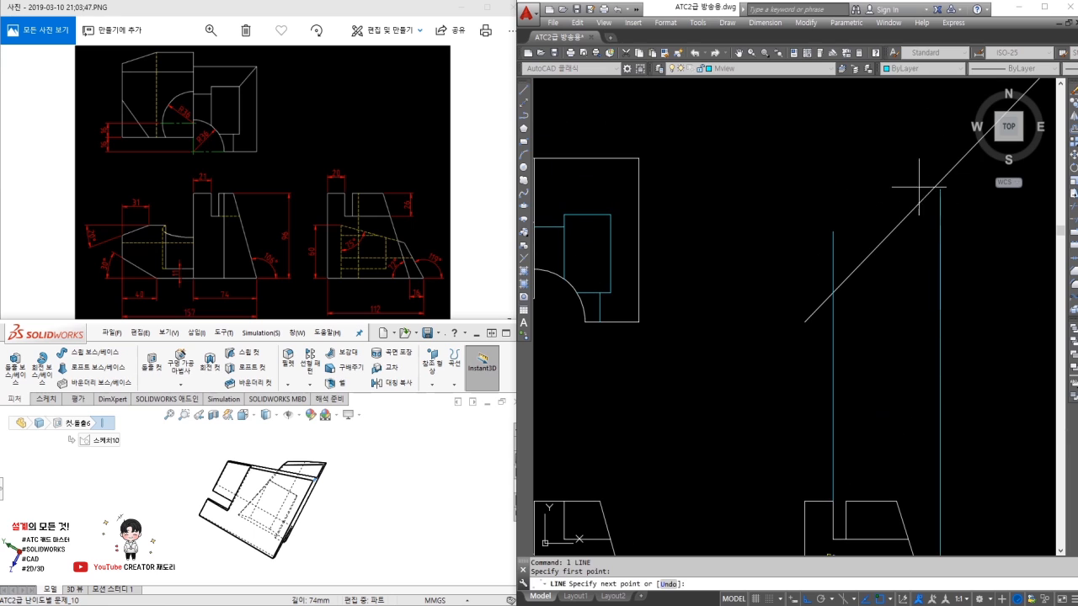
click(940, 126)
key(Escape)
Step: Erase the slot's vertical projection line, and draw a horizontal line from the new crossing on the 45° line to the top view's middle vertical edge
click(830, 356)
key(Delete)
text(l)
key(space)
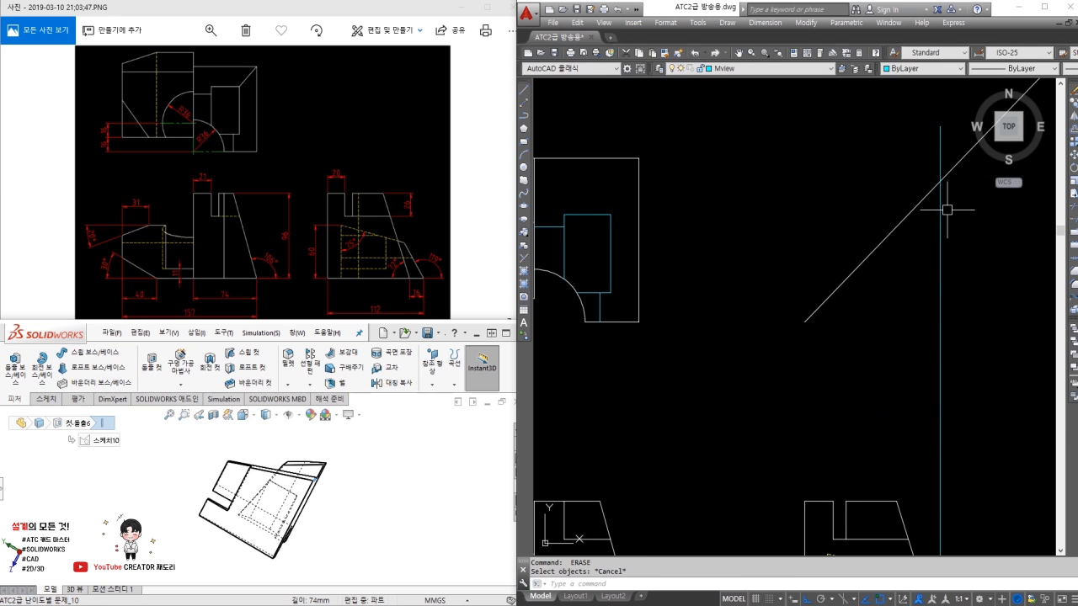
middle_drag(627, 199, 832, 241)
click(741, 225)
key(Escape)
Step: Trim away the outline of the top view's right block above the new horizontal line
text(tr)
key(space)
key(space)
click(888, 184)
click(802, 217)
key(Escape)
Step: Draw a diagonal line from the inner rectangle's upper-right corner to the right block's upper-right corner in the top view
text(l)
key(space)
click(816, 256)
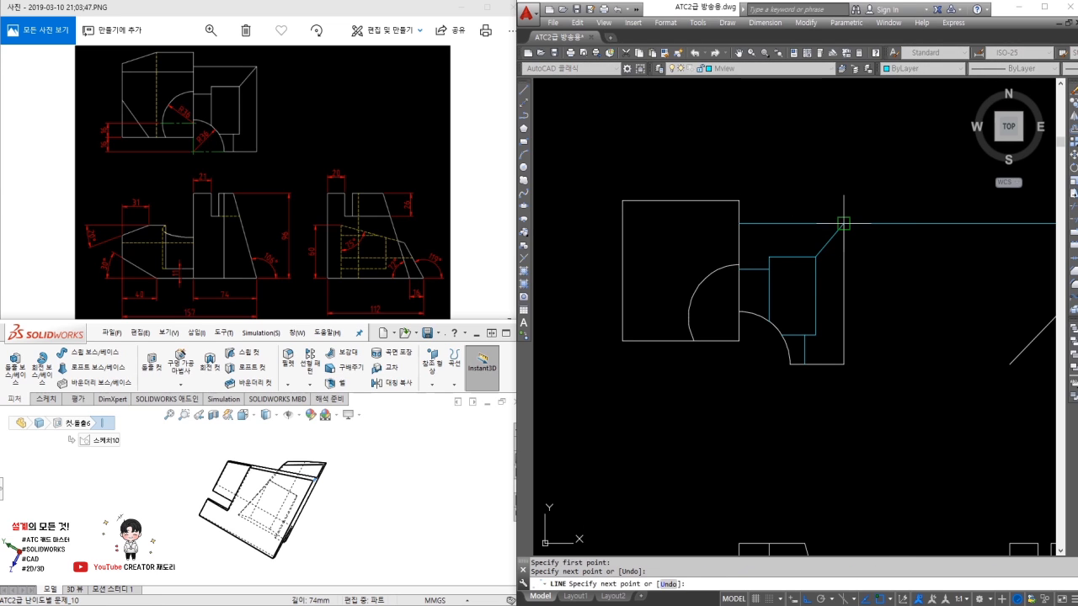
key(Escape)
Step: Trim the horizontal projected line beyond the top view's right edge
text(t)
key(space)
key(space)
click(872, 224)
key(Escape)
key(Escape)
scroll(958, 269, down, 2)
middle_drag(959, 270, 808, 234)
text(tr)
key(space)
key(space)
click(816, 207)
key(Escape)
Step: Erase the vertical projection line between the side view and the 45° line
click(969, 350)
click(881, 361)
text(e)
key(space)
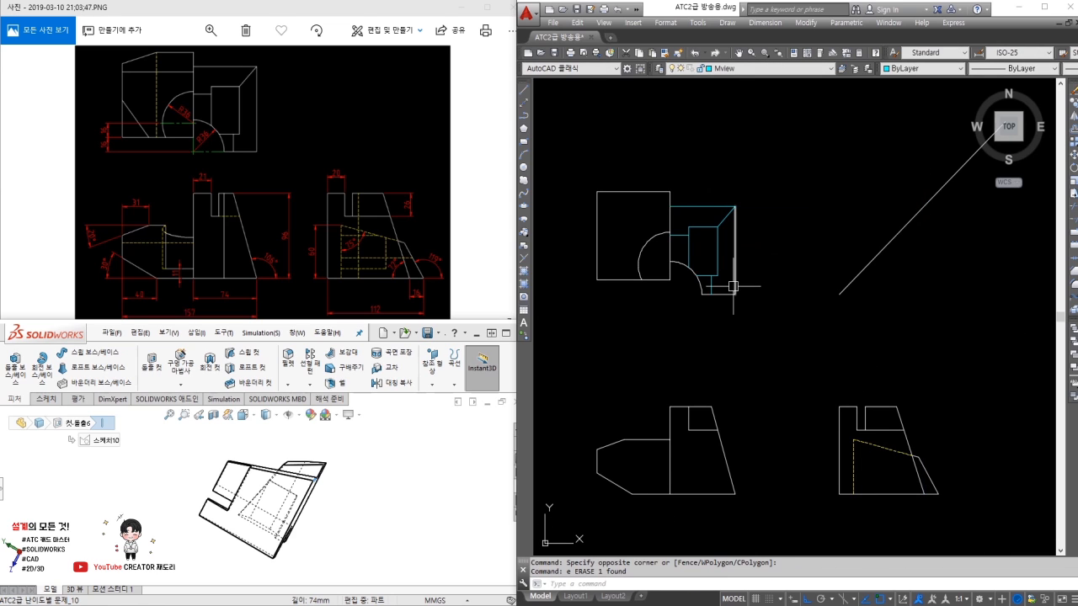
Step: Match the cyan projected lines in the top view to the properties of its white right edge
text(ma)
key(space)
click(733, 286)
click(774, 358)
click(683, 180)
key(Escape)
Step: Compare the slotted block's hidden vertical edge in the SOLIDWORKS side and top views
scroll(671, 171, down, 2)
middle_drag(639, 275, 676, 284)
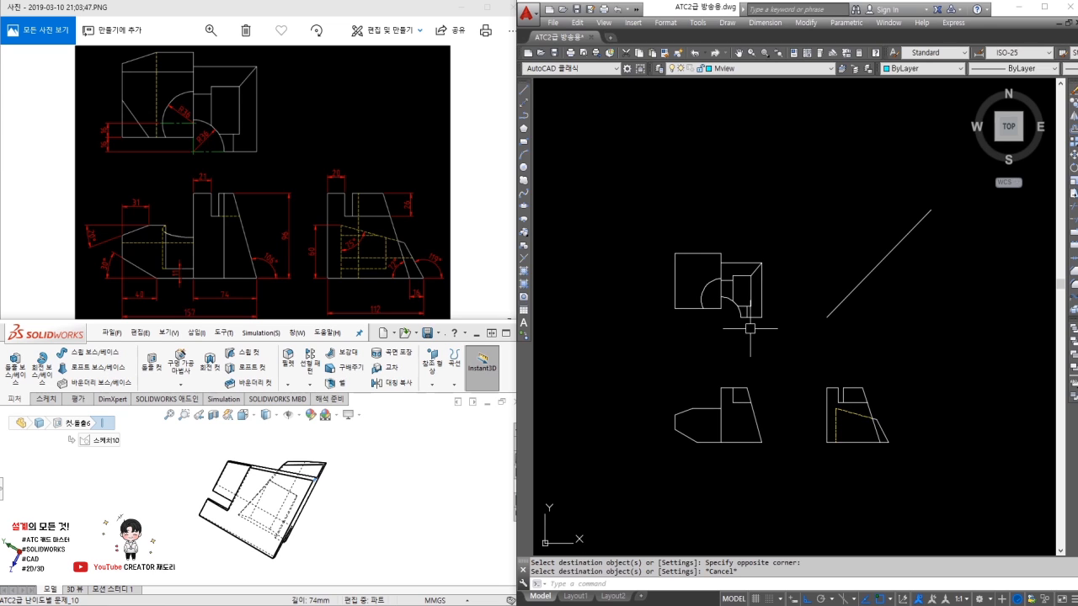
scroll(745, 322, up, 2)
text(l)
key(space)
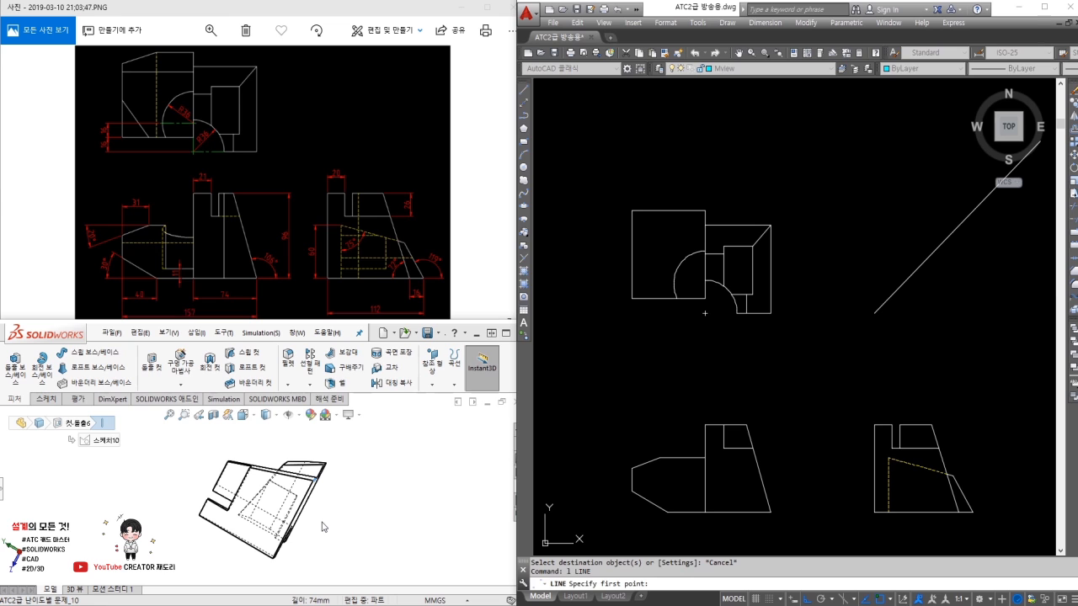
key(ctrl+8)
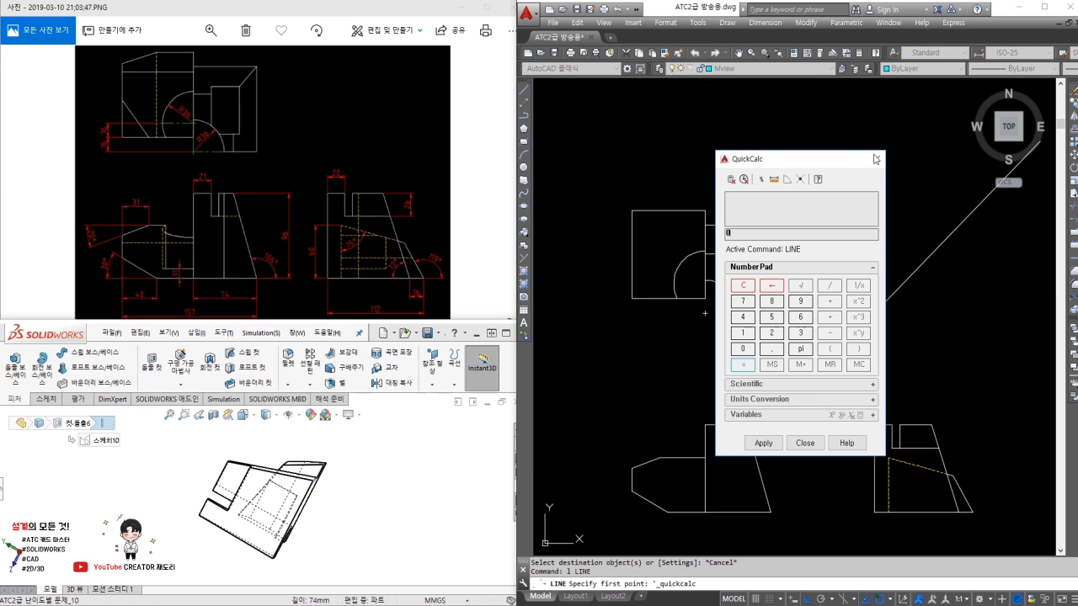
click(876, 158)
click(366, 508)
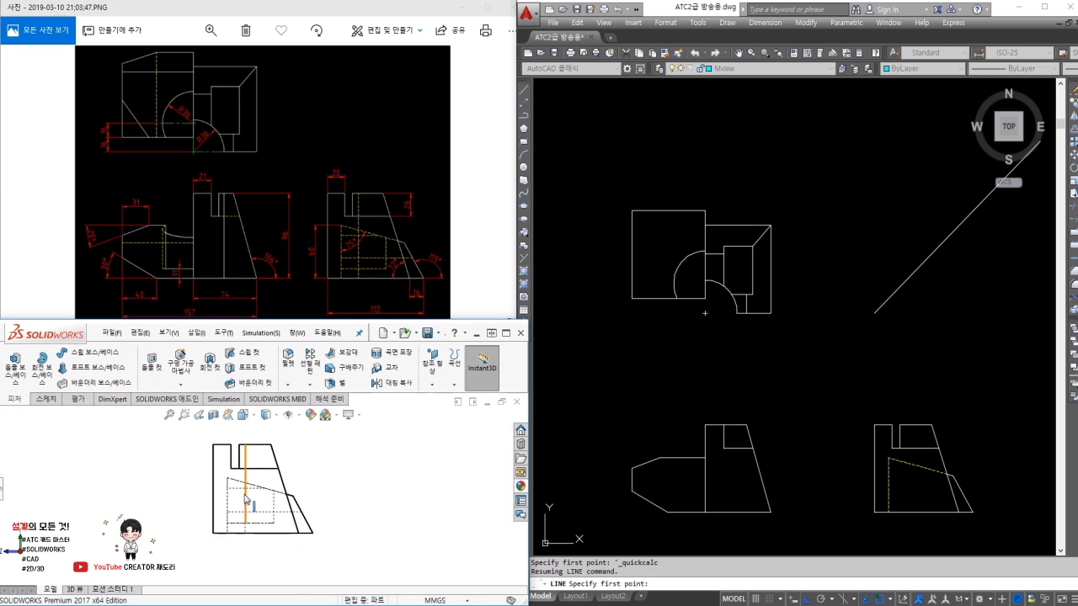
click(246, 500)
key(ctrl+1)
key(ctrl+5)
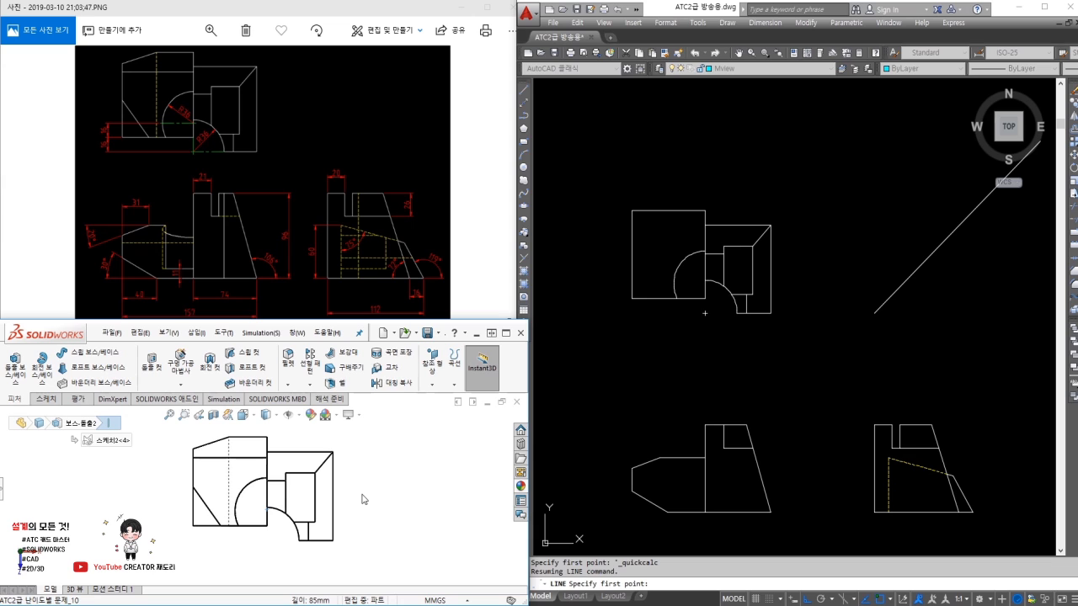
Step: Project the upper end of the top view's right arc across past the 45° line and down through the side view
click(872, 445)
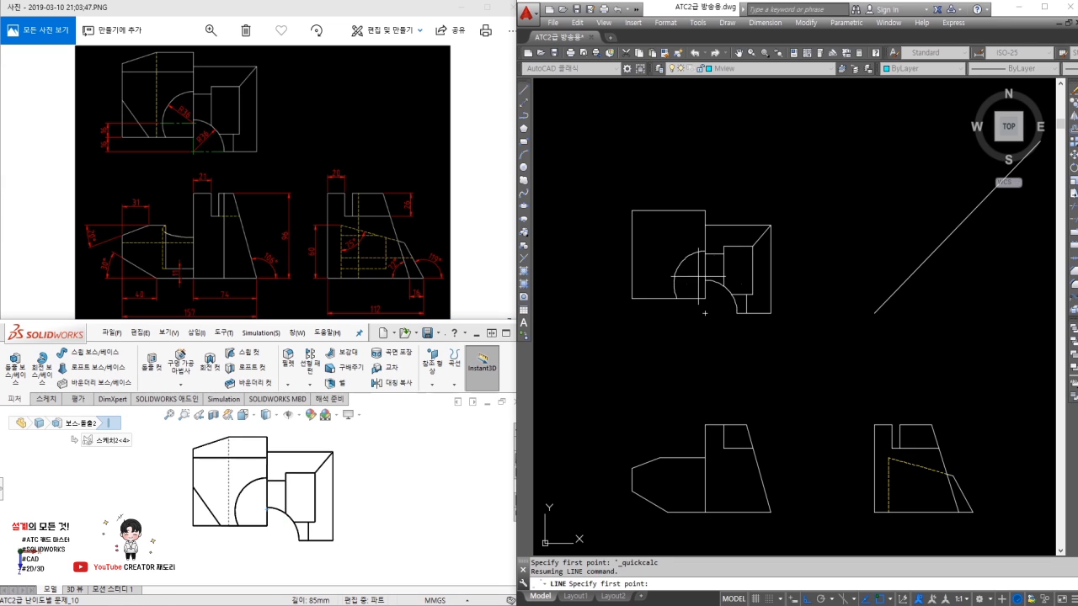
click(968, 303)
key(space)
key(space)
click(906, 282)
click(941, 542)
key(space)
Step: Trim the vertical projected line above and below the side view's outline
text(tr)
key(space)
key(space)
click(899, 388)
click(924, 385)
click(919, 531)
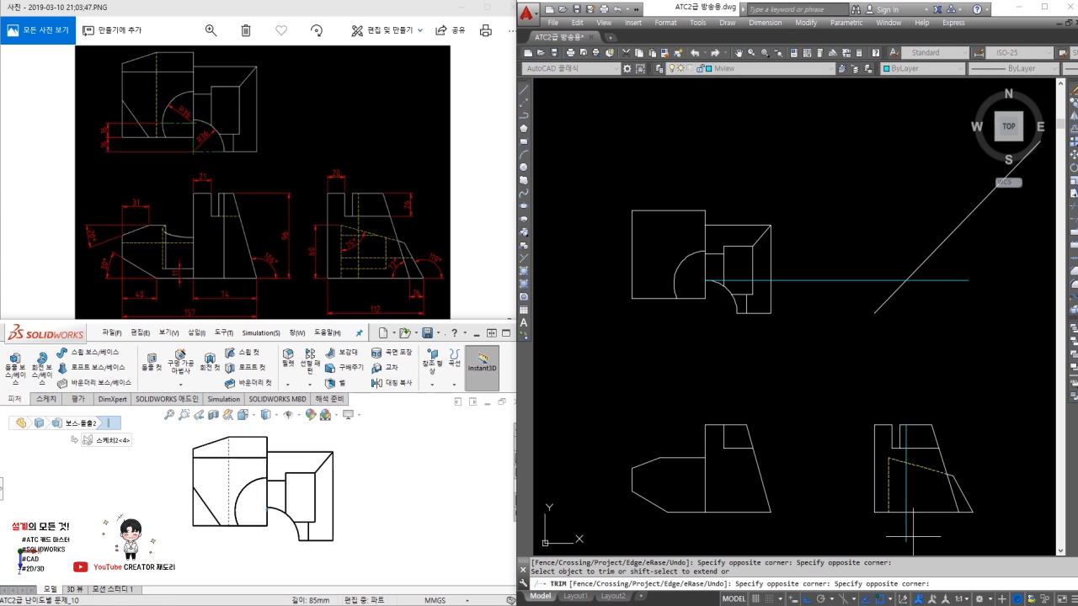
click(897, 537)
key(Escape)
Step: Erase the horizontal projection line, and match the side view's new vertical line to the yellow dashed hidden line
click(832, 281)
text(e)
key(space)
text(ma)
key(space)
click(894, 466)
key(Escape)
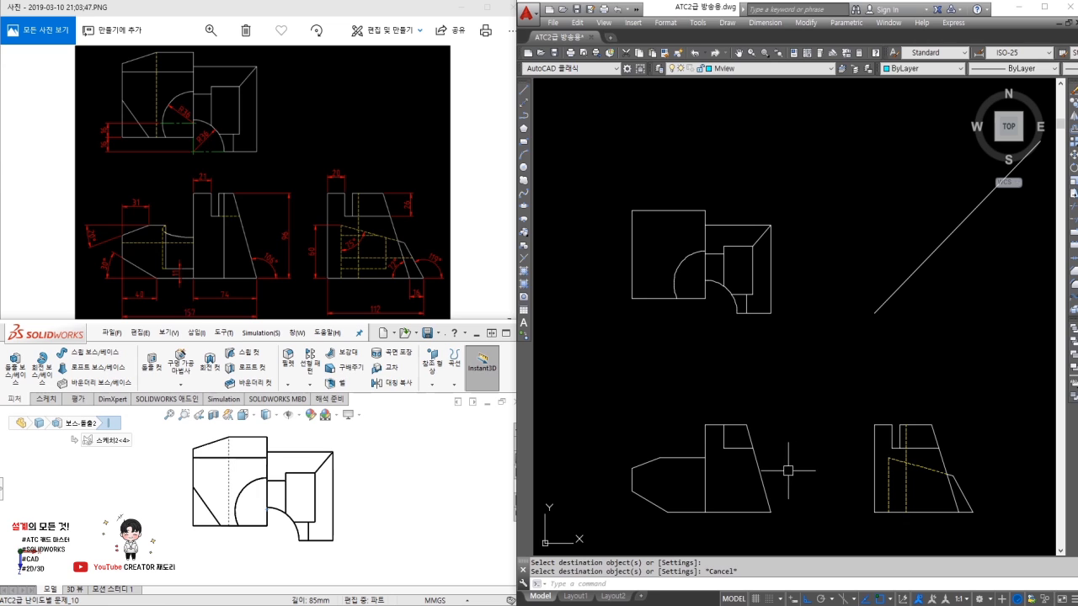
Step: Draw a full circle over the top view's left arc, using the arc's centre and radius
mouse_move(735, 463)
middle_down()
mouse_move(738, 455)
mouse_move(773, 468)
middle_up()
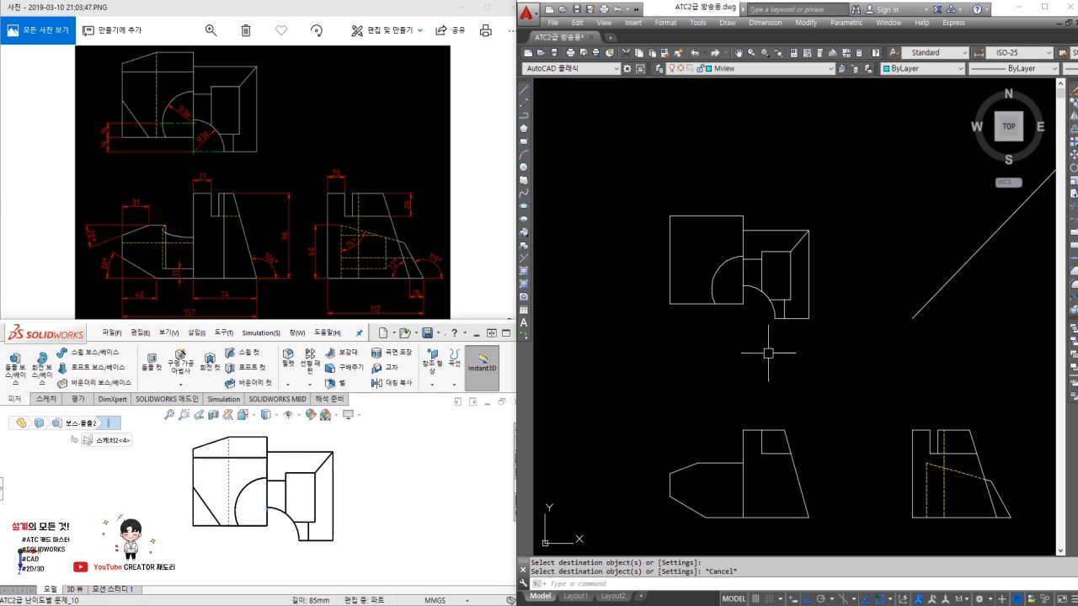
key(space)
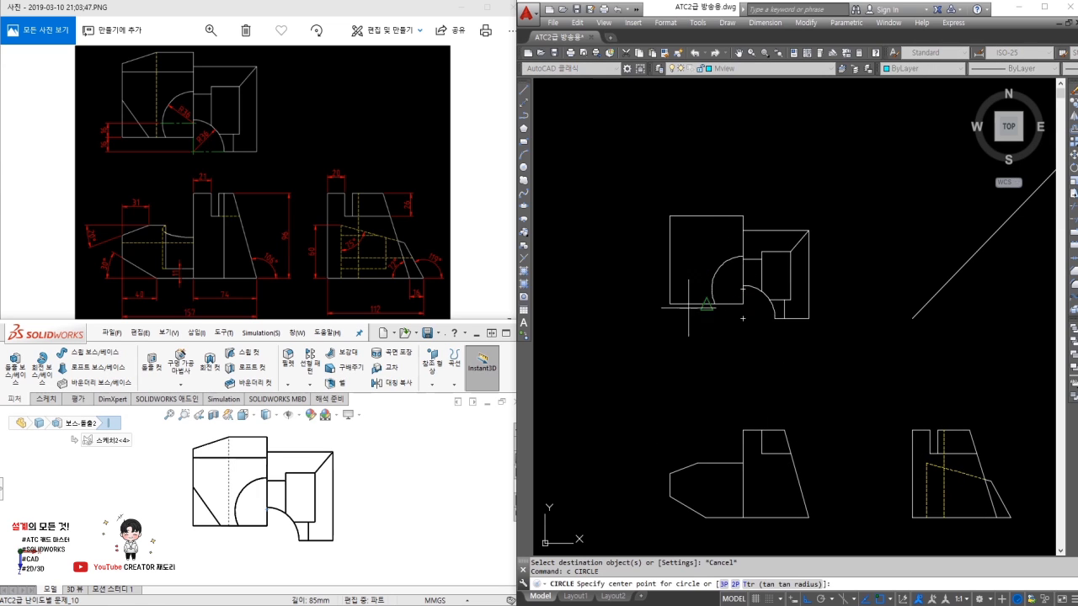
key(Escape)
scroll(730, 281, up, 4)
text(c)
key(space)
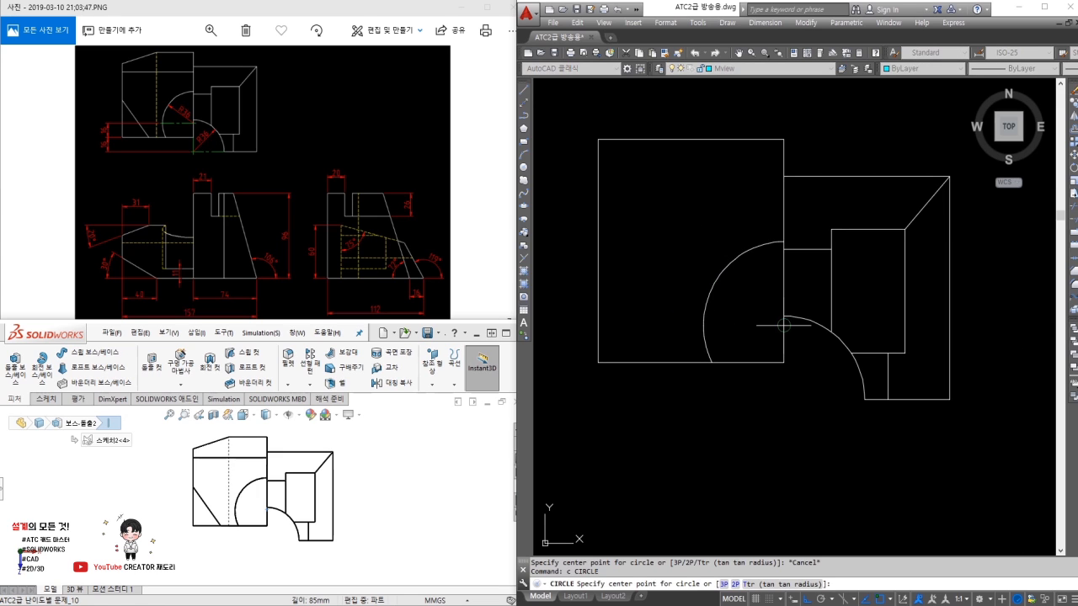
click(784, 325)
click(714, 357)
middle_drag(780, 387, 710, 339)
Step: Add horizontal construction lines through the circle's lowest point, centre and highest point
text(xl)
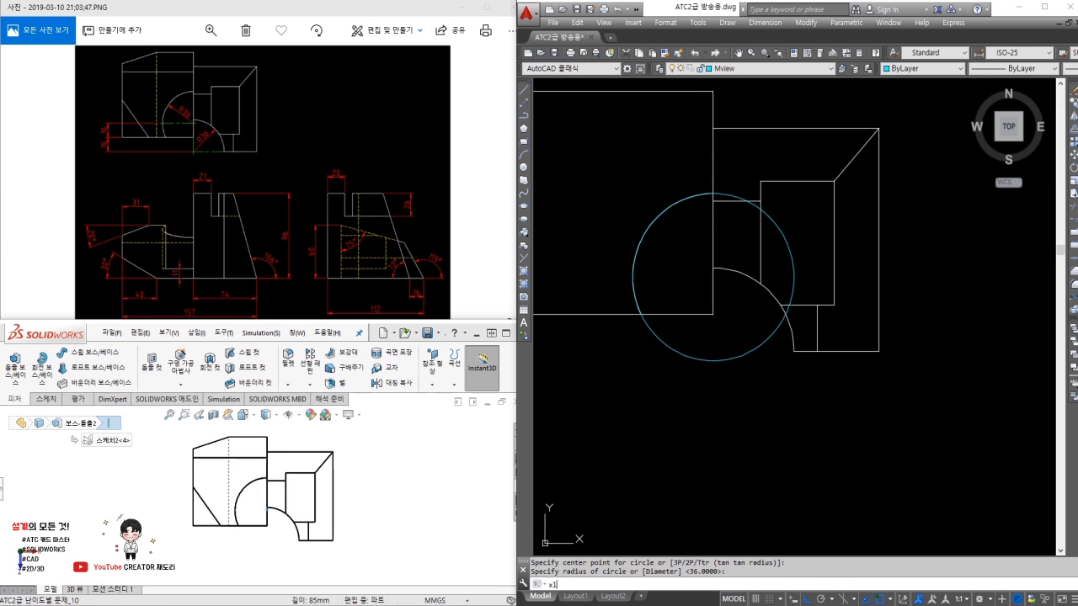
key(space)
text(h)
key(space)
click(714, 360)
click(794, 276)
click(713, 194)
key(space)
Step: Add vertical construction lines through the circle's left and right quadrants and its centre, down across the front view
key(space)
text(v)
key(space)
click(633, 277)
click(713, 278)
Step: Add vertical construction lines where the upper and middle horizontals meet the 45° line, and erase the misplaced verticals
scroll(791, 328, down, 3)
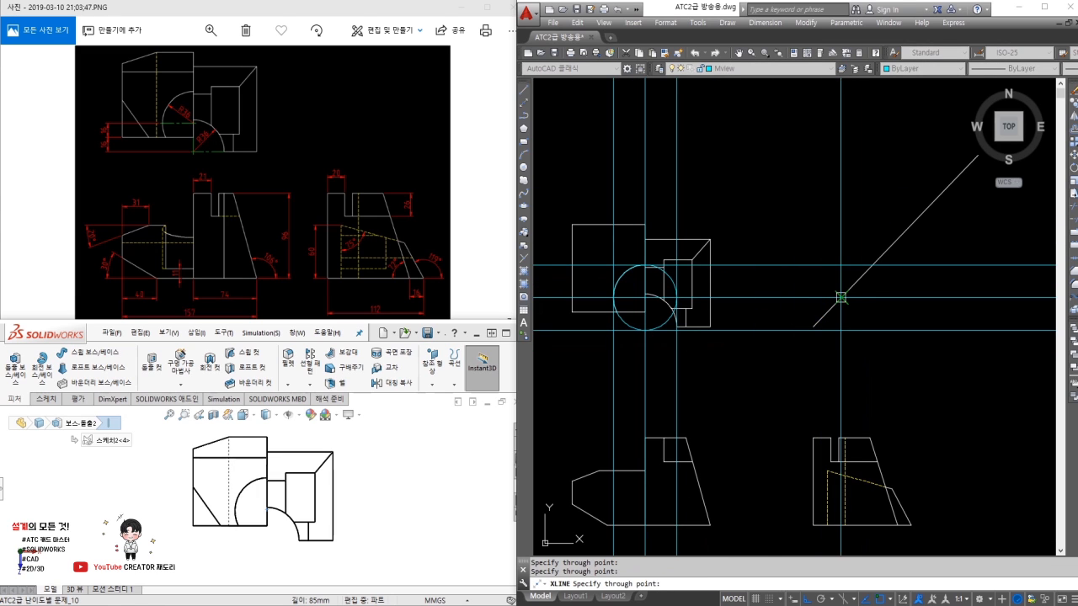
click(847, 297)
click(872, 265)
scroll(848, 298, up, 4)
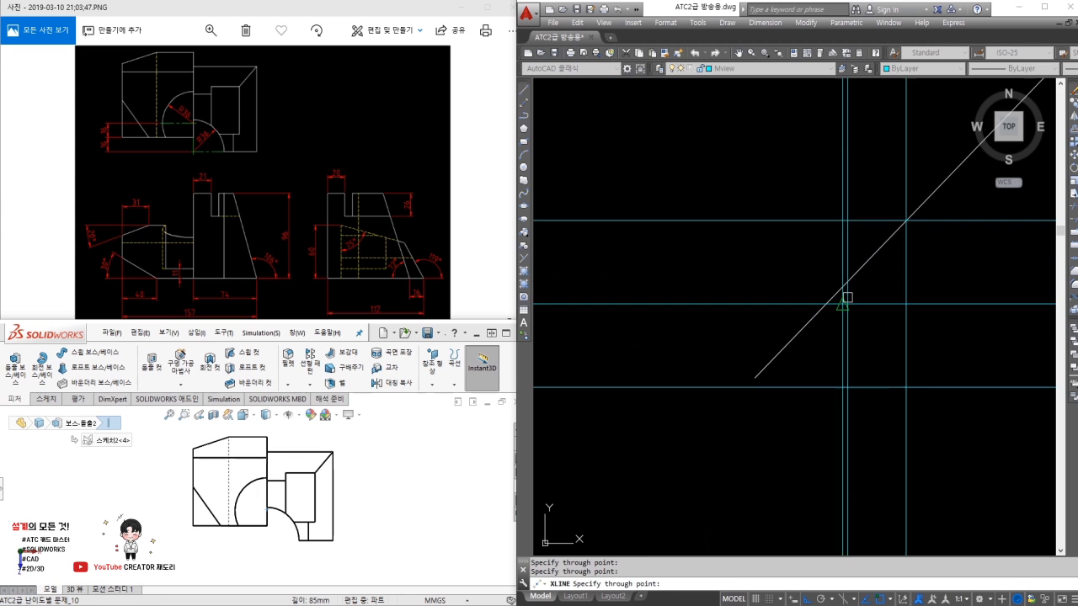
click(826, 304)
key(Escape)
text(e)
click(842, 315)
key(space)
Step: Extend the 45° line down to the lowest horizontal and add a vertical construction line through that intersection
text(tr)
shift+click(759, 372)
key(Escape)
text(xl v)
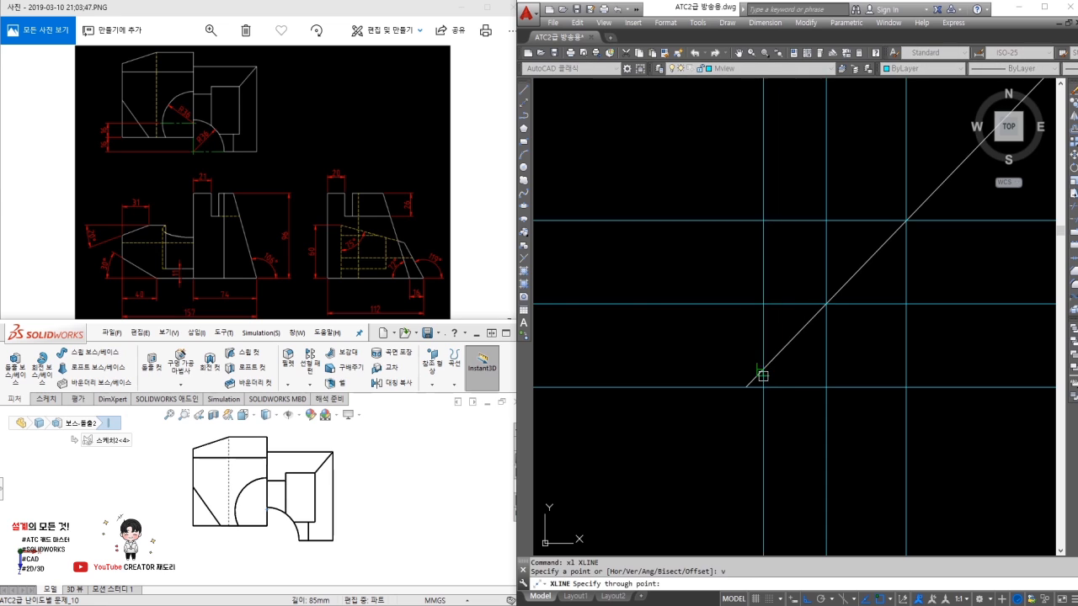
scroll(758, 387, down, 4)
middle_drag(758, 388, 820, 190)
key(Escape)
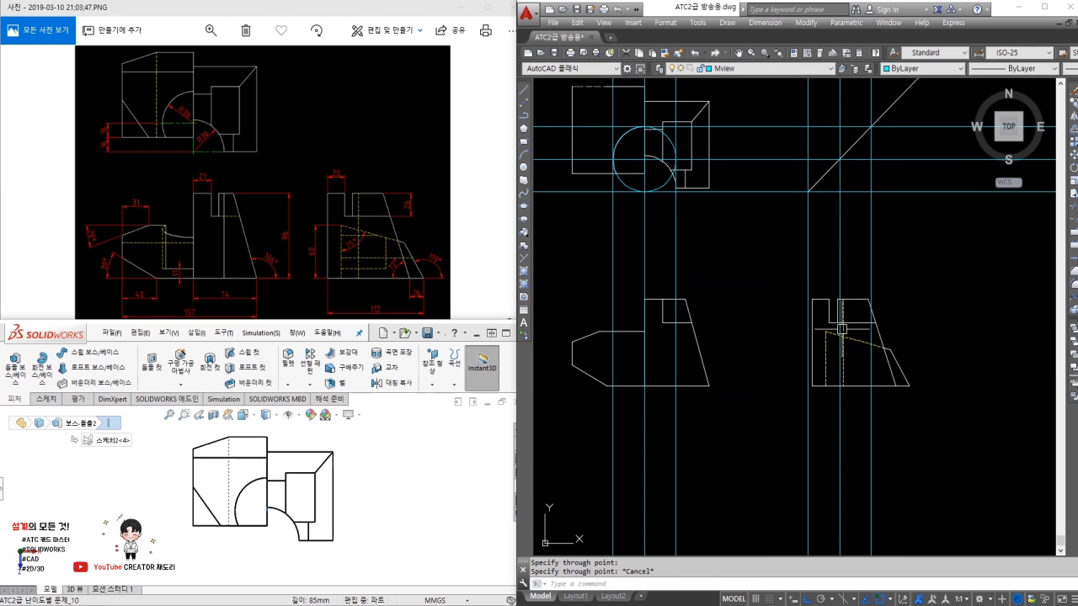
Step: Extend the side view's sloped hidden line to the leftmost vertical, and add horizontal construction lines through its three crossings
scroll(835, 341, up, 4)
text(tr)
key(Escape)
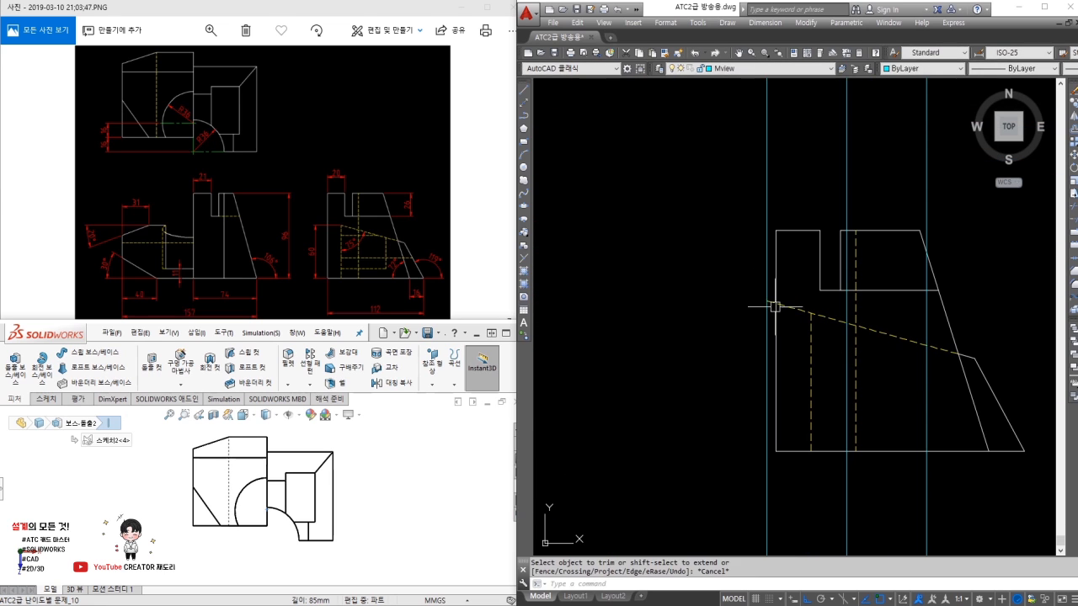
text(h)
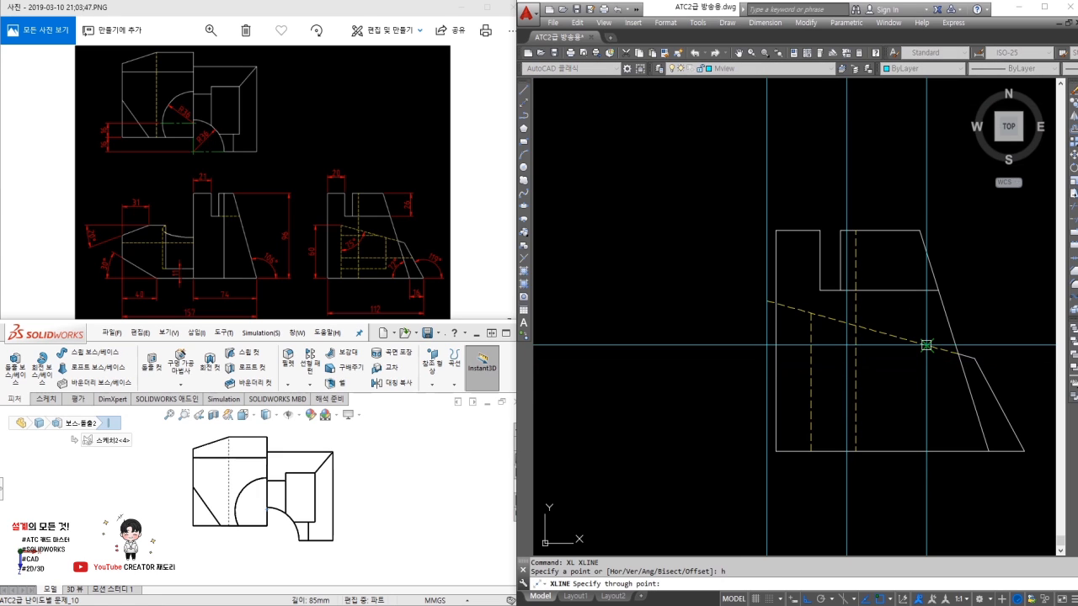
click(846, 322)
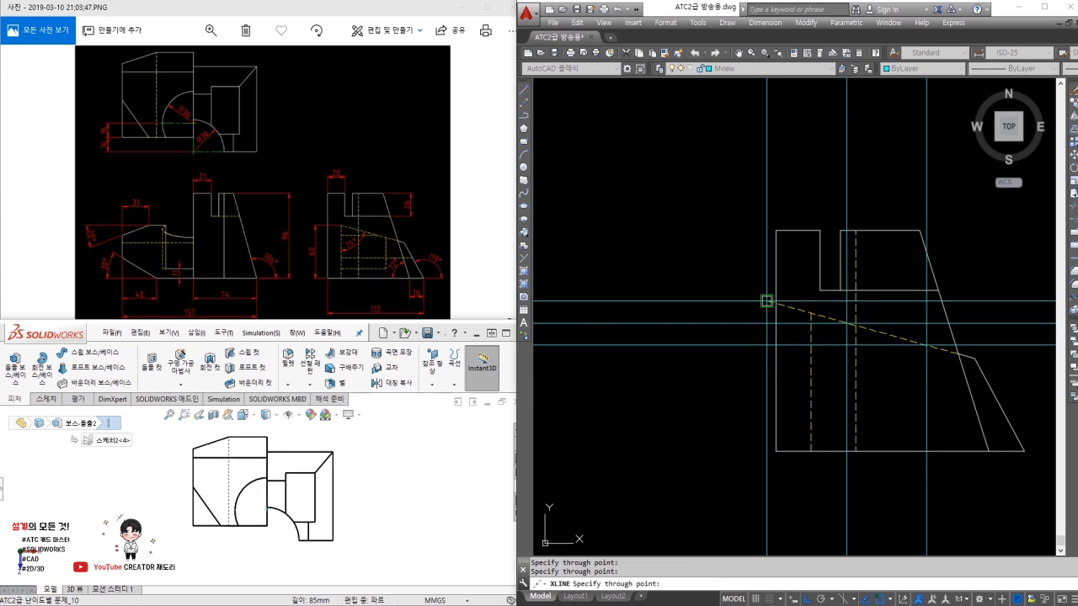
click(766, 300)
scroll(765, 301, down, 3)
key(Escape)
Step: Draw an ellipse in the front view through the outer projected verticals, with its height set by the lowest projected horizontal
text(el)
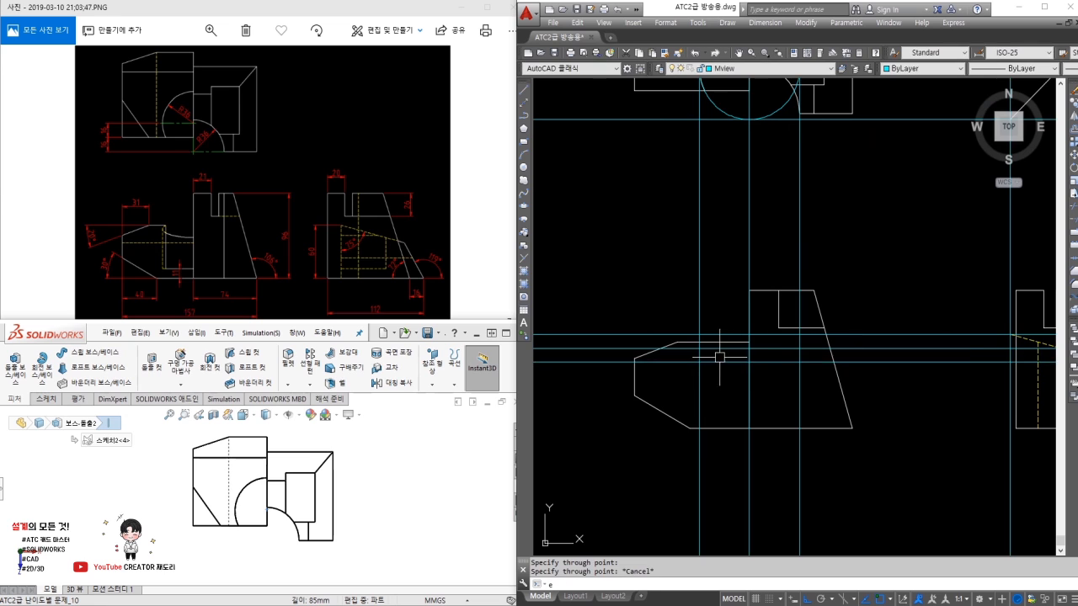
scroll(717, 357, down, 1)
scroll(707, 349, up, 3)
click(706, 350)
click(866, 351)
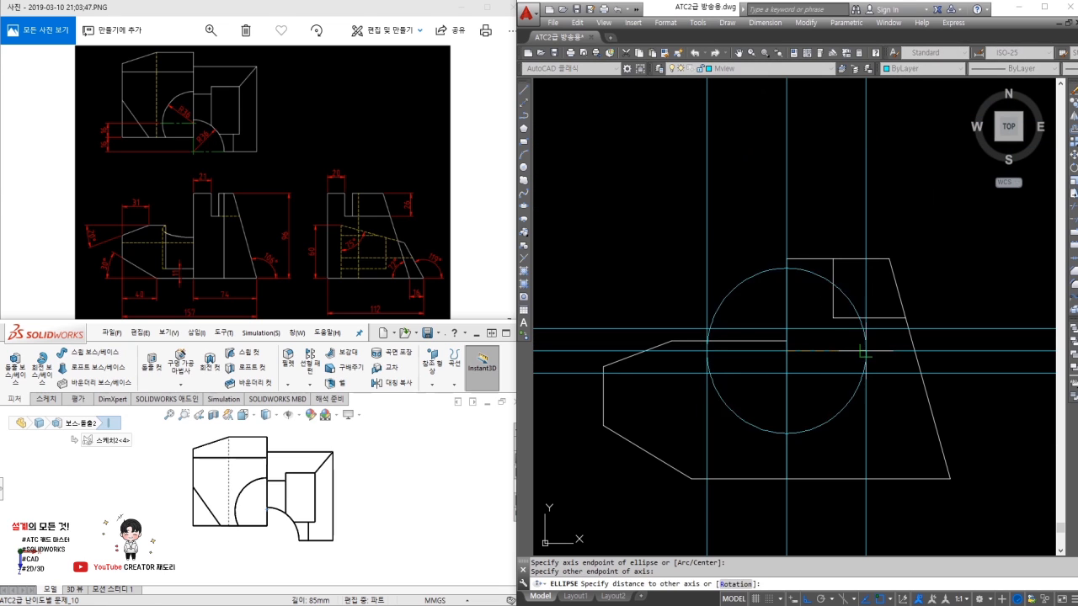
click(786, 373)
Step: Erase the horizontal and vertical construction lines, keeping the circle and the ellipse
scroll(783, 425, down, 5)
click(868, 260)
click(855, 320)
click(731, 341)
text(e)
click(893, 294)
click(879, 165)
key(space)
click(900, 363)
click(872, 399)
key(space)
click(1020, 319)
key(space)
click(908, 370)
click(876, 435)
key(space)
Step: Trim the front view's ellipse and the left block's top edge to leave only the cutout's lower left curve
scroll(951, 394, up, 4)
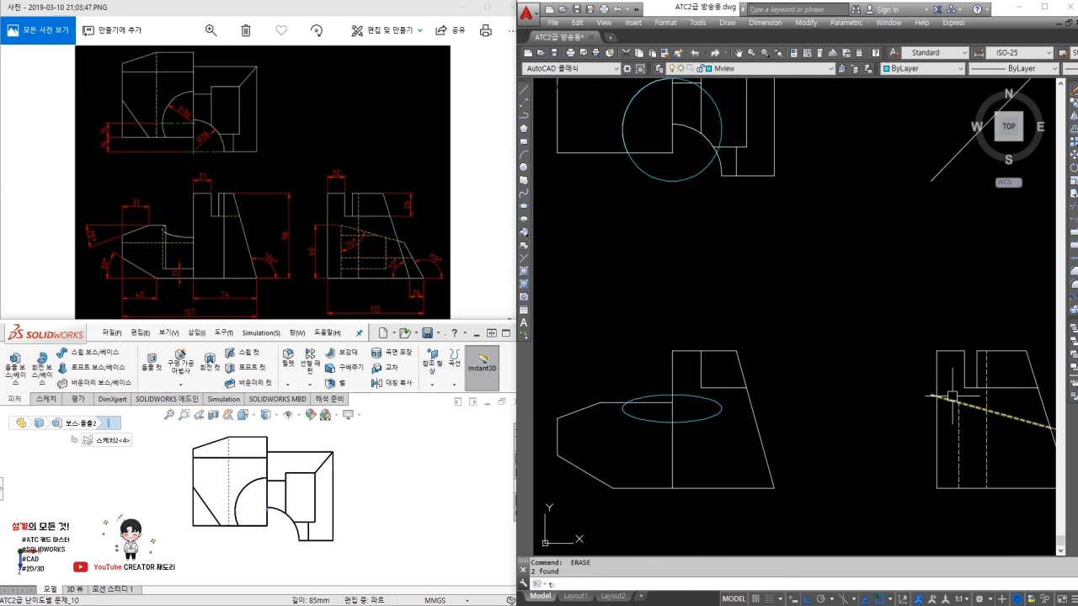
text(tr)
scroll(949, 406, down, 4)
scroll(780, 407, up, 4)
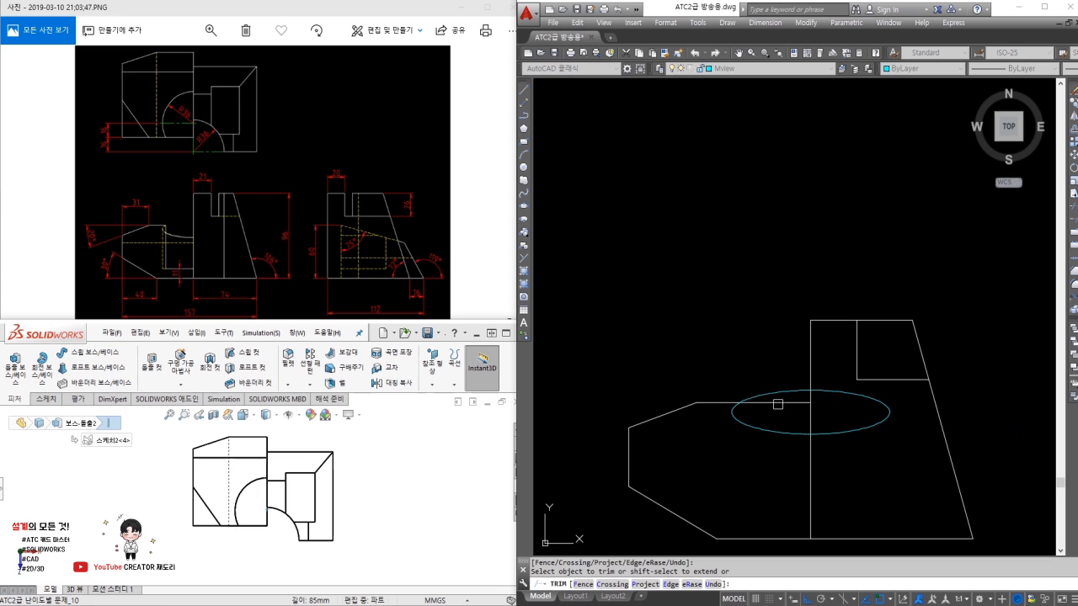
click(842, 397)
key(Escape)
Step: Match the front view's remaining elliptical curve to the white outline of the left block
text(ma)
click(706, 404)
click(765, 403)
click(738, 422)
key(Escape)
Step: Draw a vertical line down from the elliptical curve's leftmost point, ending above the front view's bottom edge
scroll(720, 379, up, 4)
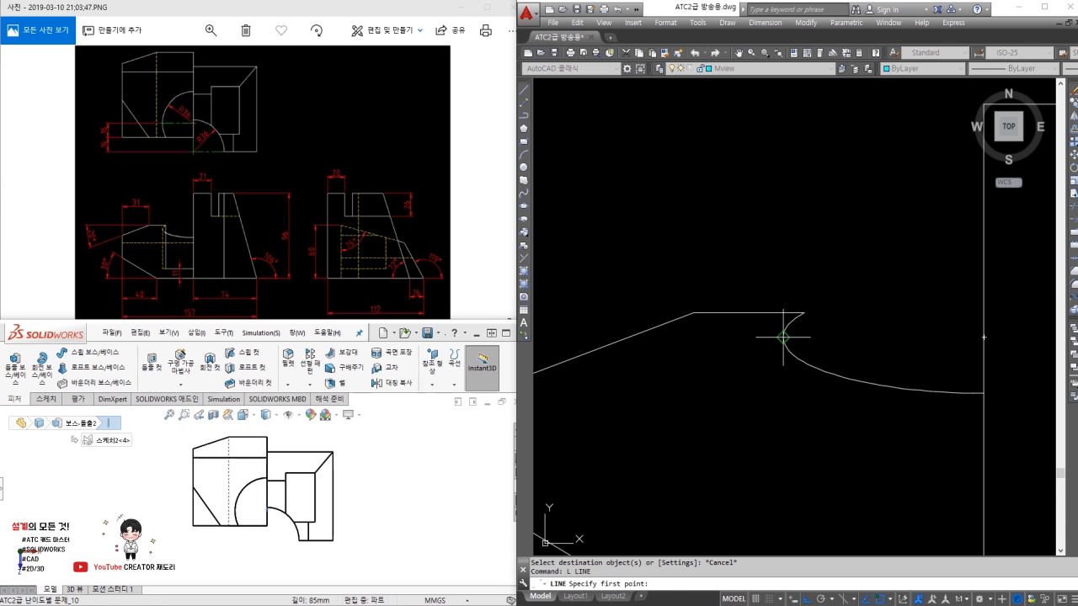
click(783, 337)
scroll(797, 450, down, 2)
click(769, 402)
key(Escape)
Step: Offset the front view's bottom edge upward by 11
text(o)
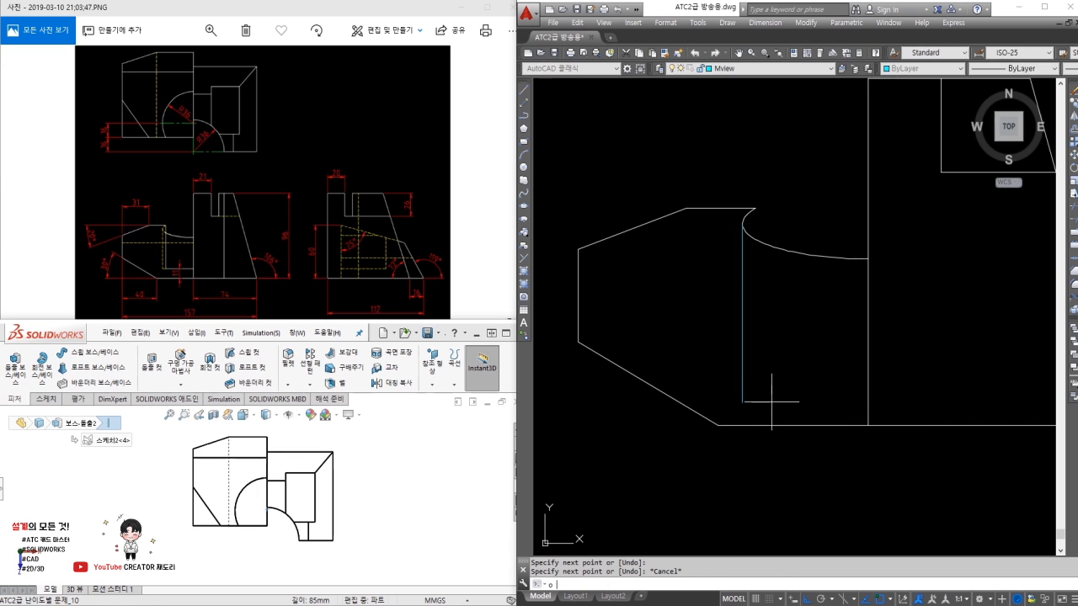
key(Return)
text(11)
key(Return)
click(805, 427)
click(797, 387)
key(Escape)
Step: Fillet the new vertical line and the offset line into a sharp corner
text(f)
key(Return)
click(743, 374)
click(767, 385)
key(Escape)
Step: Trim the offset line beyond the slotted block's left vertical edge
text(tr)
click(913, 365)
click(830, 307)
key(space)
click(974, 334)
click(901, 400)
key(space)
key(Escape)
Step: Draw a vertical line from the curve's upper end down to the offset line
text(l LINE)
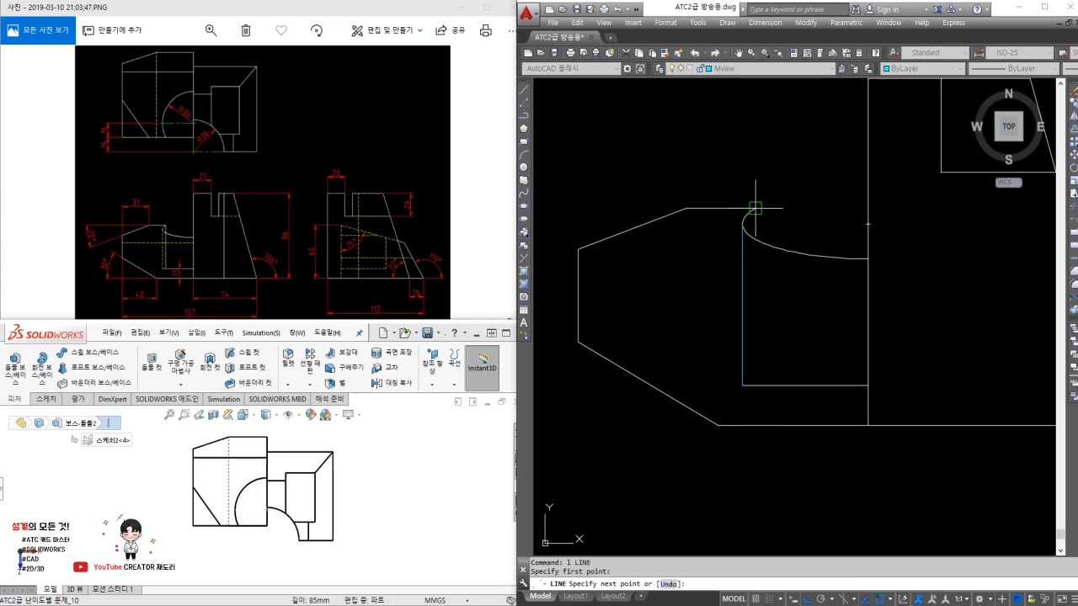
click(755, 385)
key(Escape)
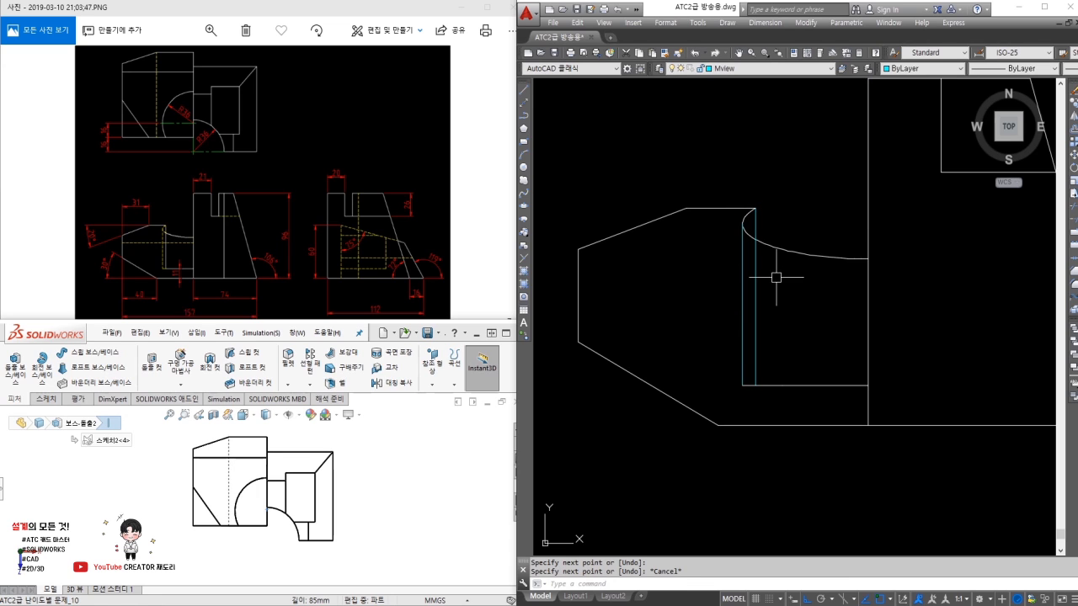
Step: Assign the hidden-line layer to the vertical line below the curve's leftmost point
scroll(730, 385, up, 2)
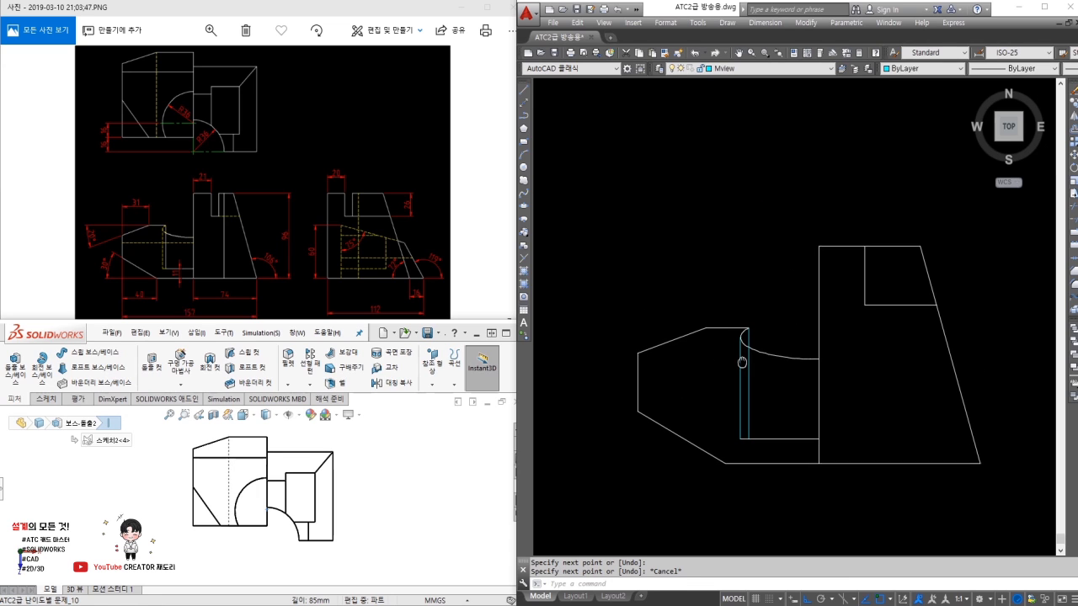
click(754, 290)
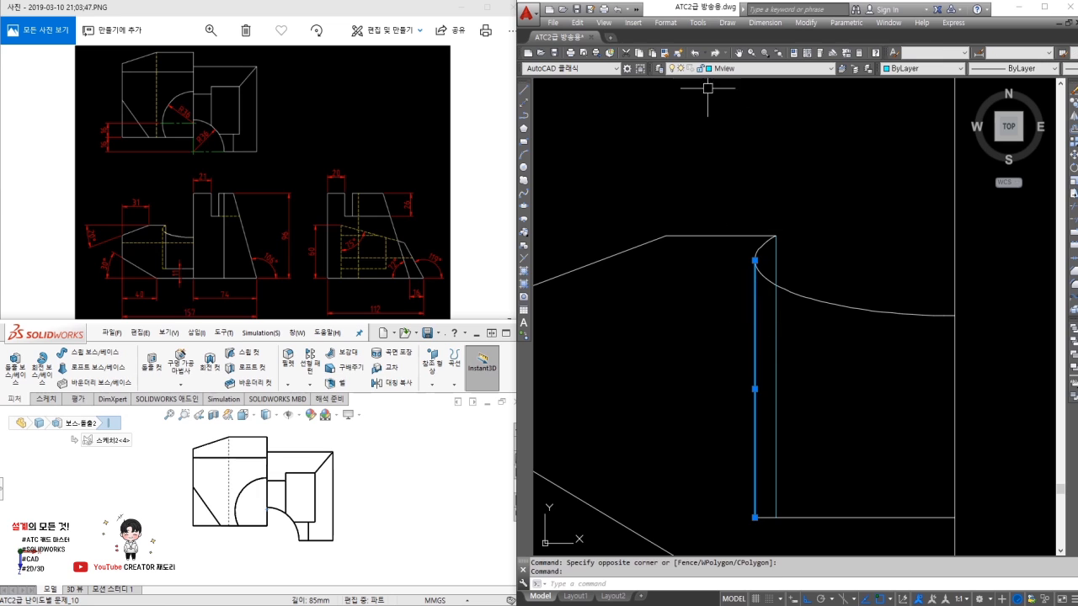
click(695, 68)
click(725, 118)
Step: Trim the cutout's bottom line between the two verticals and draw a separate short line joining their lower ends
text(tr)
key(Return)
key(Return)
key(Escape)
text(l)
key(Return)
click(756, 517)
click(775, 517)
key(Escape)
Step: Match the short bottom line and the curve's portion between the two verticals to the dashed hidden line
text(ma)
key(Return)
click(755, 496)
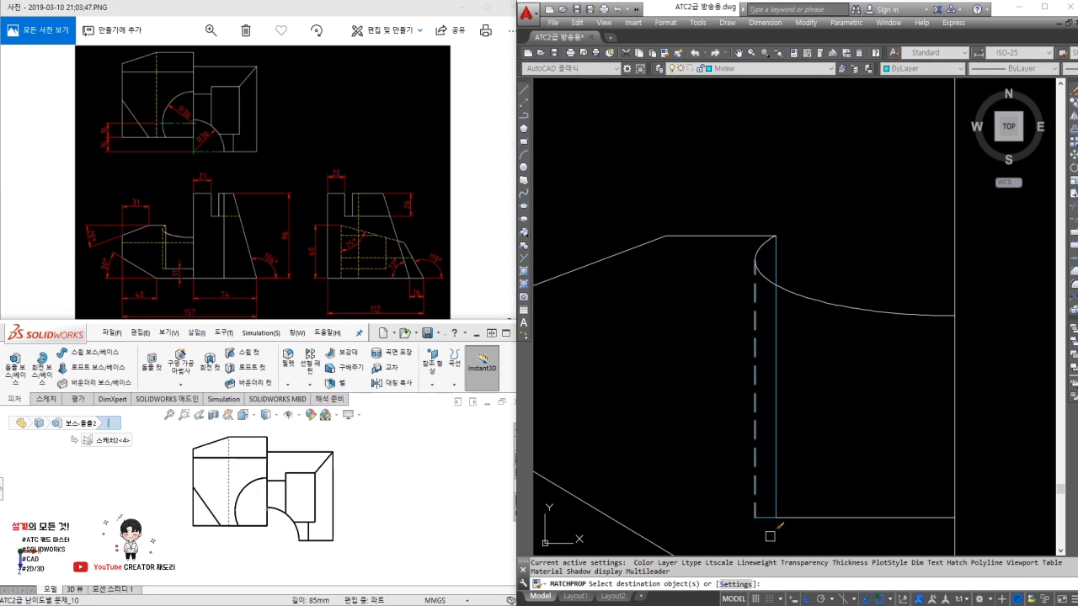
click(770, 536)
click(719, 270)
key(Escape)
key(Escape)
Step: Match the cutout's right vertical line to the white visible part of the curve
key(Return)
click(806, 298)
click(801, 357)
key(Escape)
key(Return)
click(799, 300)
click(799, 362)
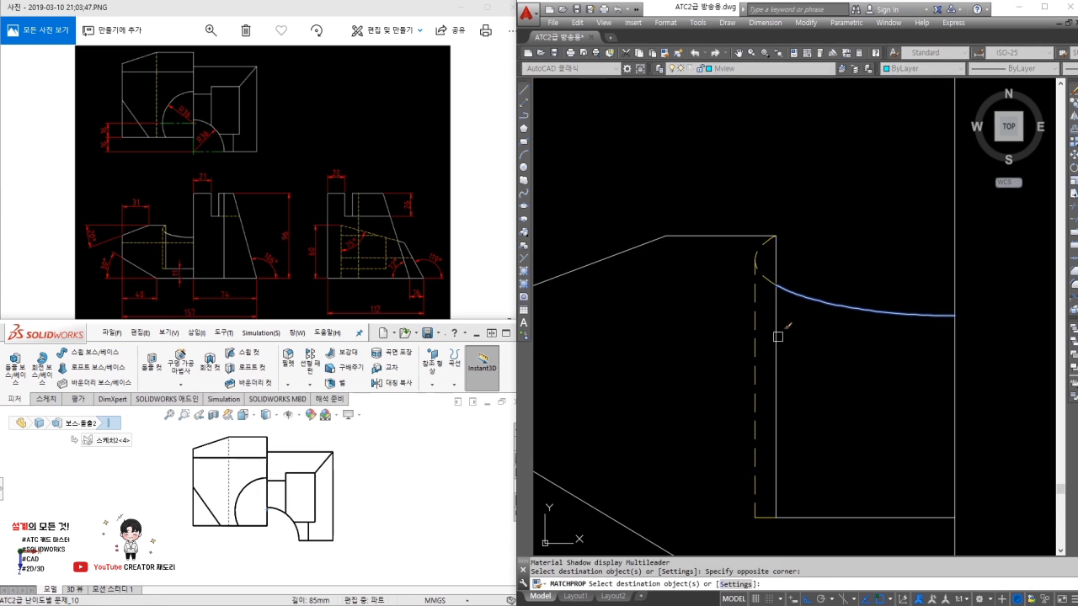
key(Escape)
Step: Compare the left block's horizontal edge in the SOLIDWORKS front view with the sloped profile's bend in the side view
scroll(792, 338, down, 2)
scroll(794, 337, down, 4)
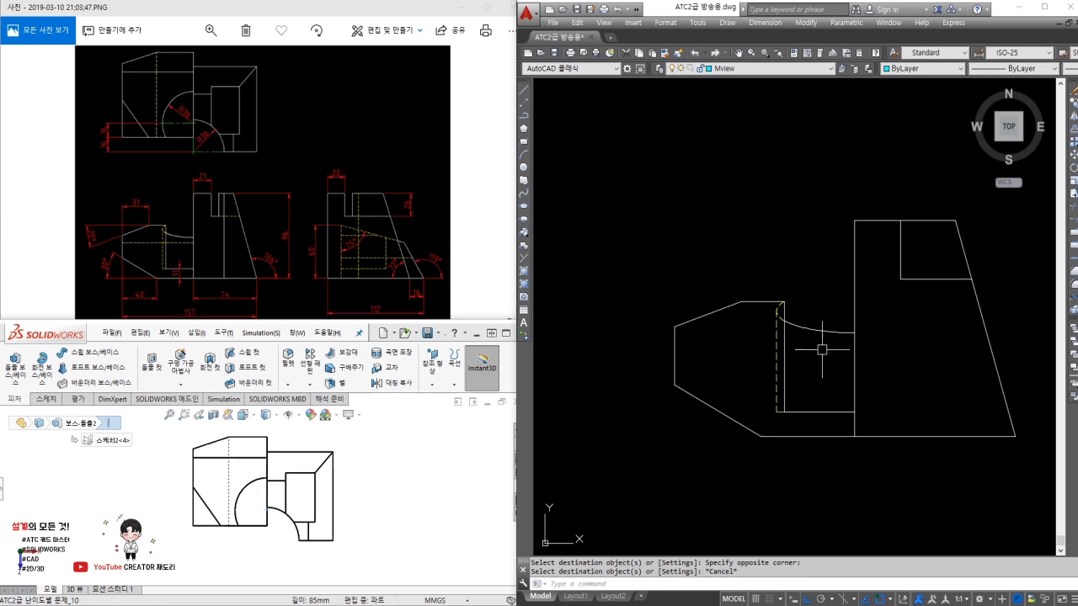
middle_drag(834, 341, 758, 341)
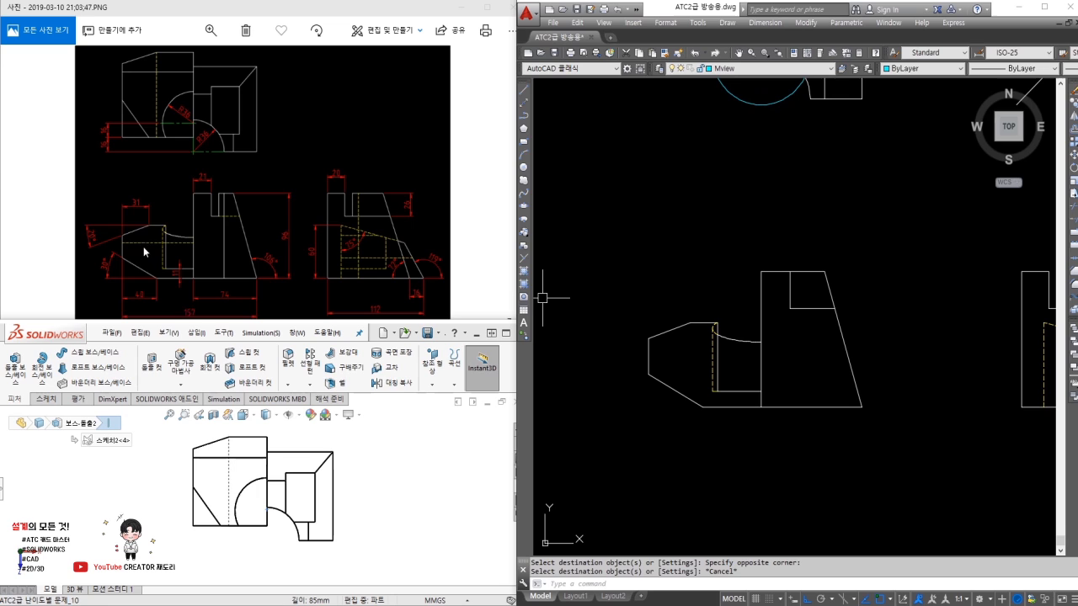
click(399, 490)
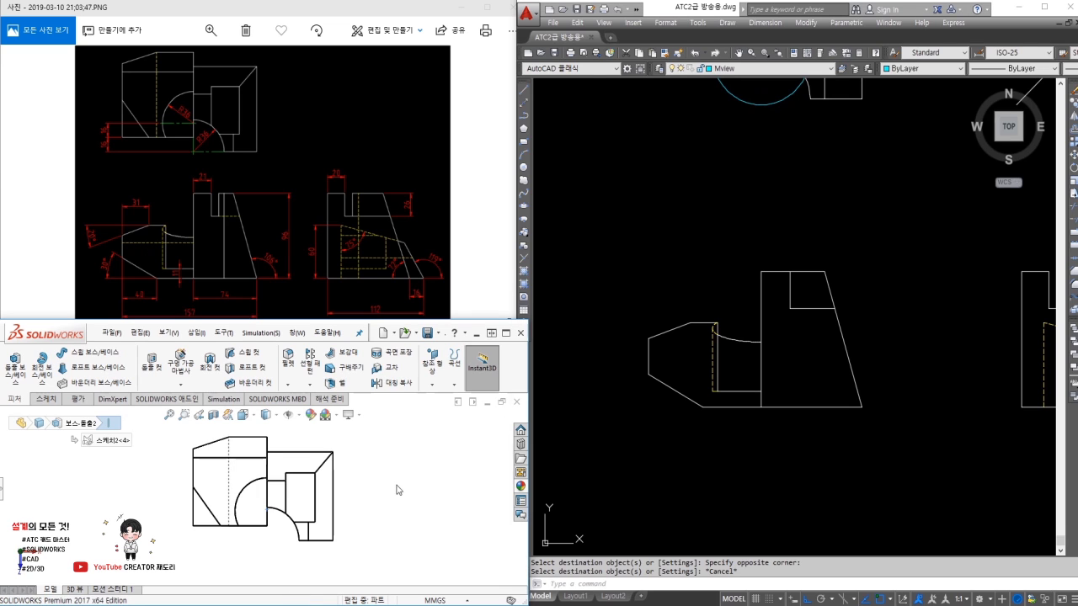
key(ctrl+1)
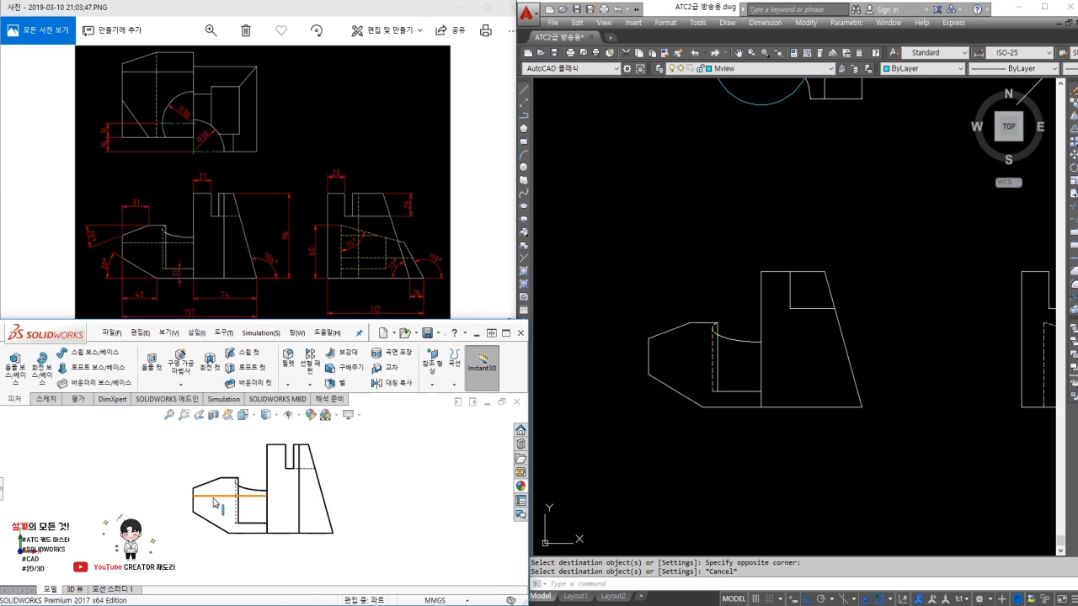
click(218, 497)
key(ctrl+4)
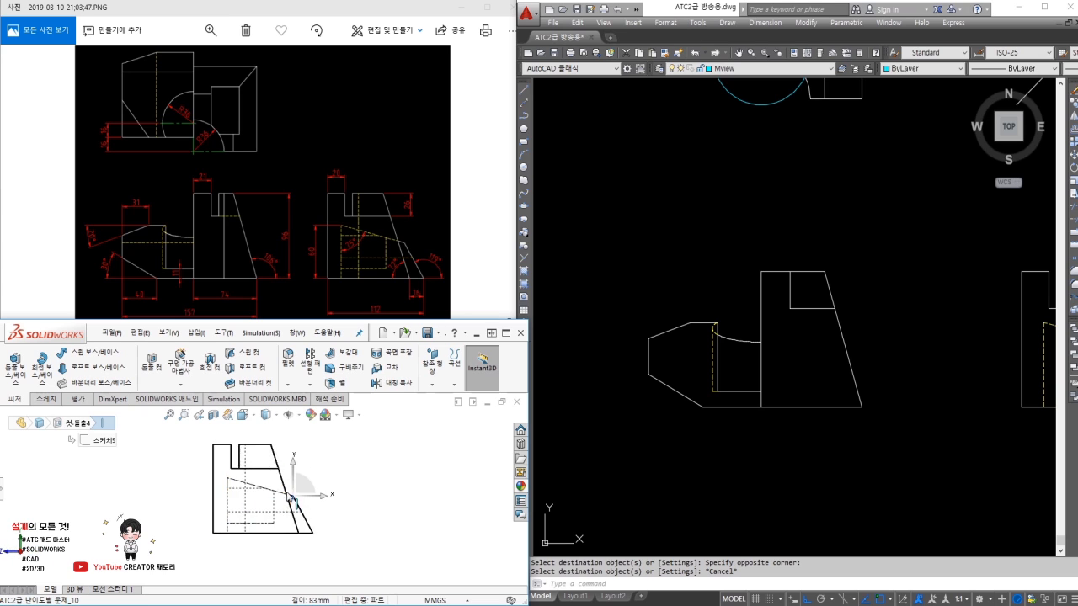
scroll(291, 502, down, 2)
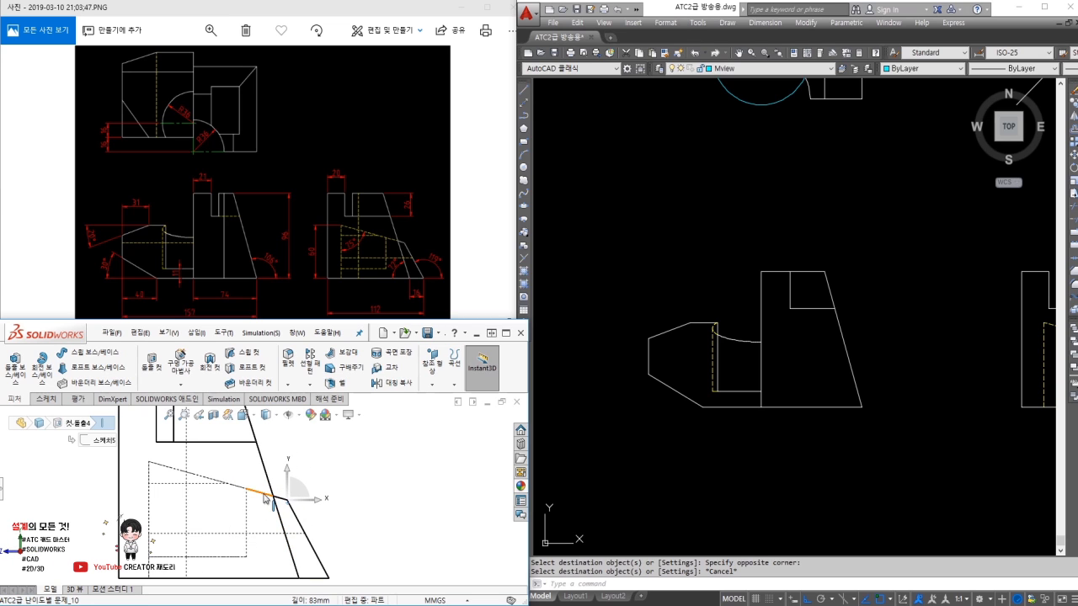
scroll(288, 503, up, 2)
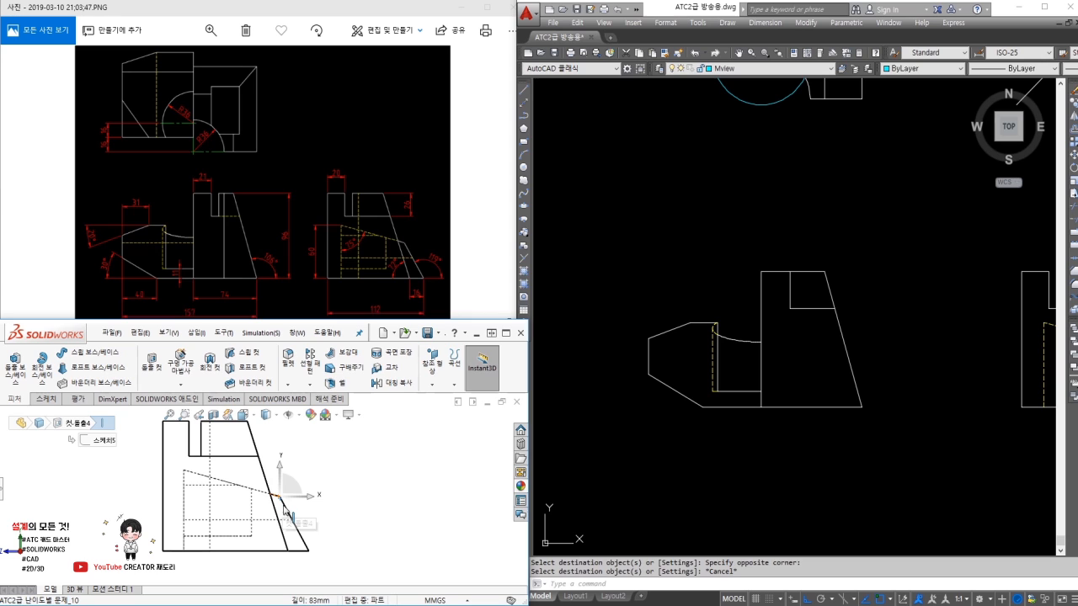
Step: In AutoCAD, draw a horizontal line from the bend in the side view's right profile past the front view's left edge
middle_drag(952, 341, 852, 345)
text(l)
key(Return)
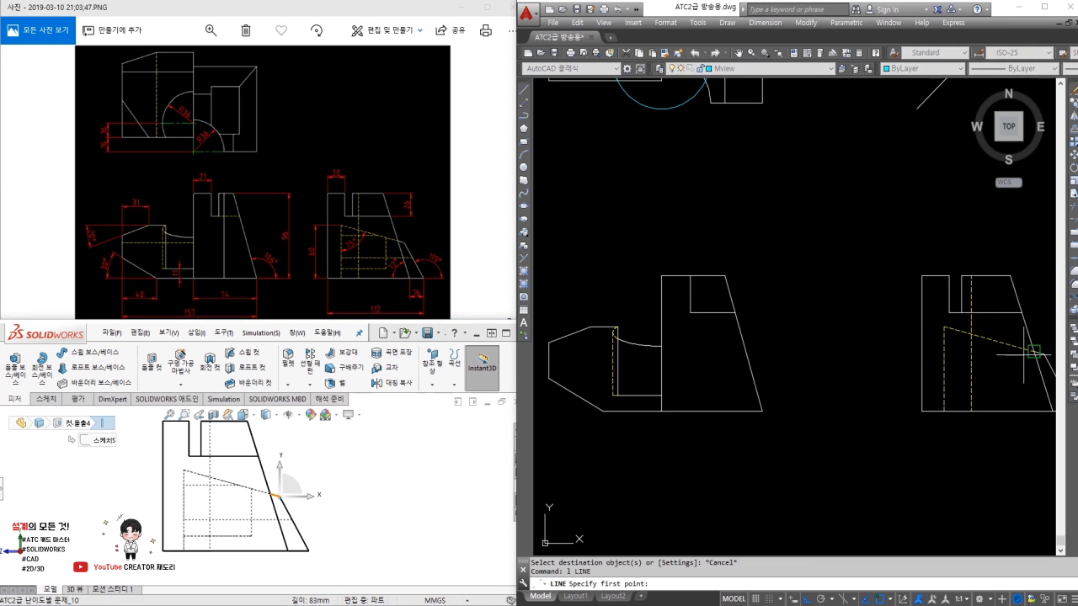
click(1044, 354)
middle_drag(640, 345, 758, 345)
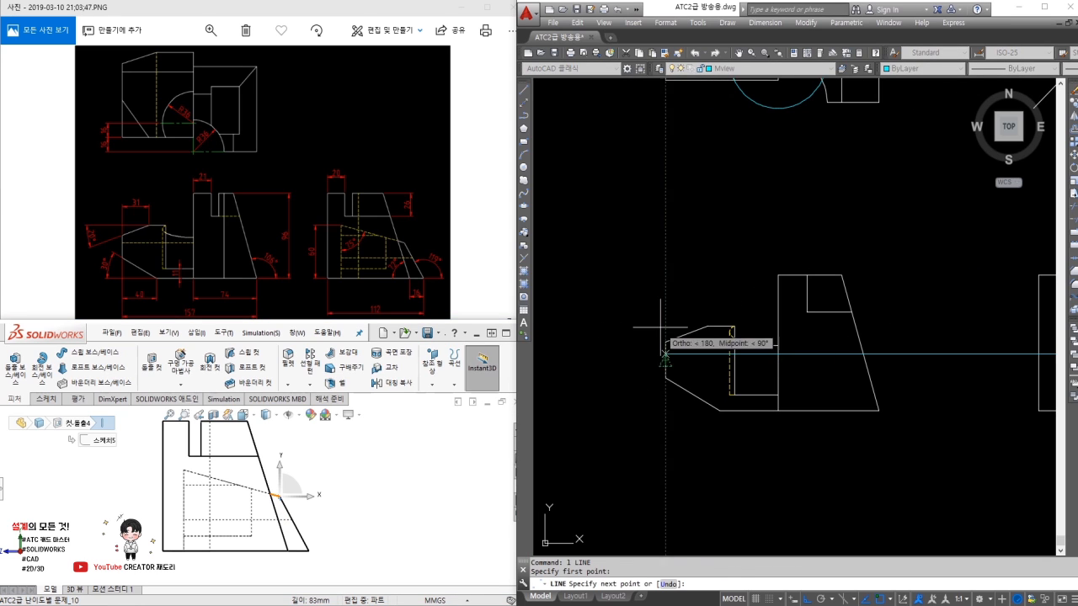
click(661, 354)
key(Return)
Step: Trim the horizontal line to the span between the left block's left edge and the slotted block's left edge
text(tr)
key(Return)
key(Return)
click(655, 354)
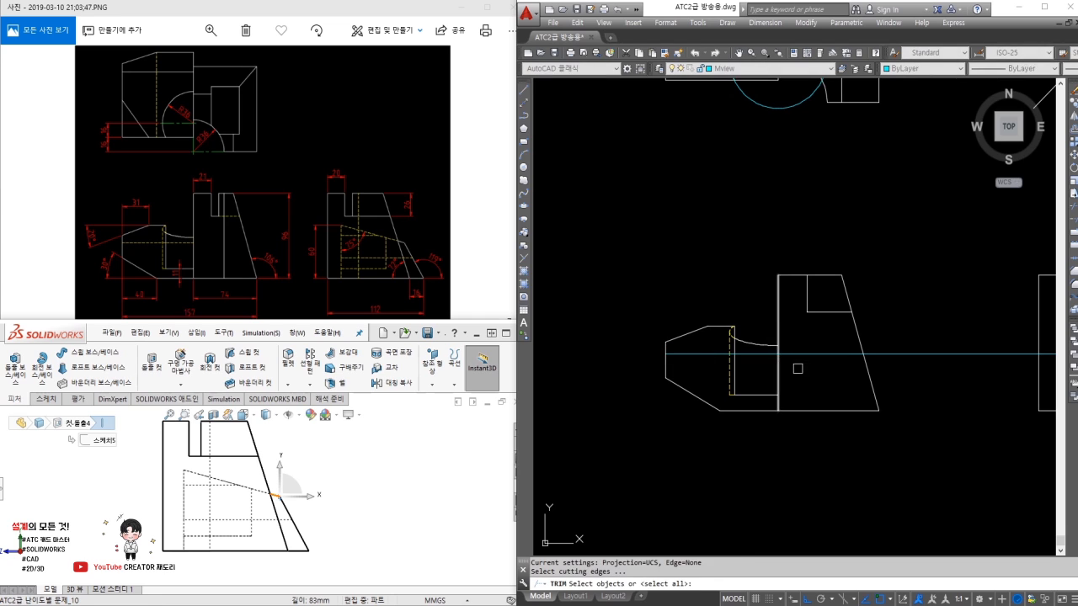
click(813, 354)
key(Escape)
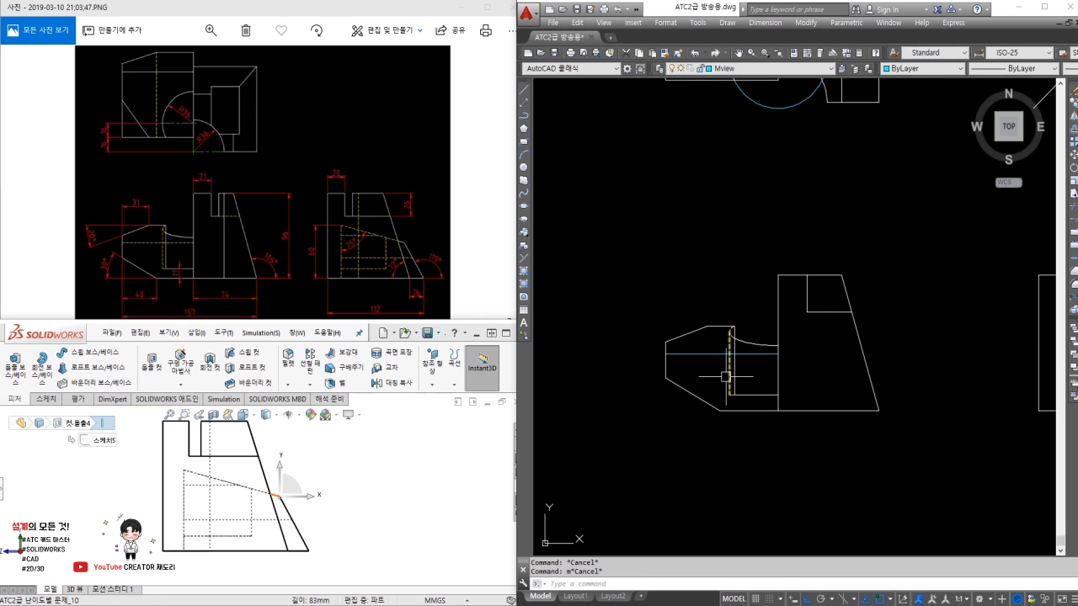
Step: Match the left block's horizontal line in the front view to the dashed hidden line
text(ma)
key(Return)
click(731, 362)
click(758, 354)
key(Escape)
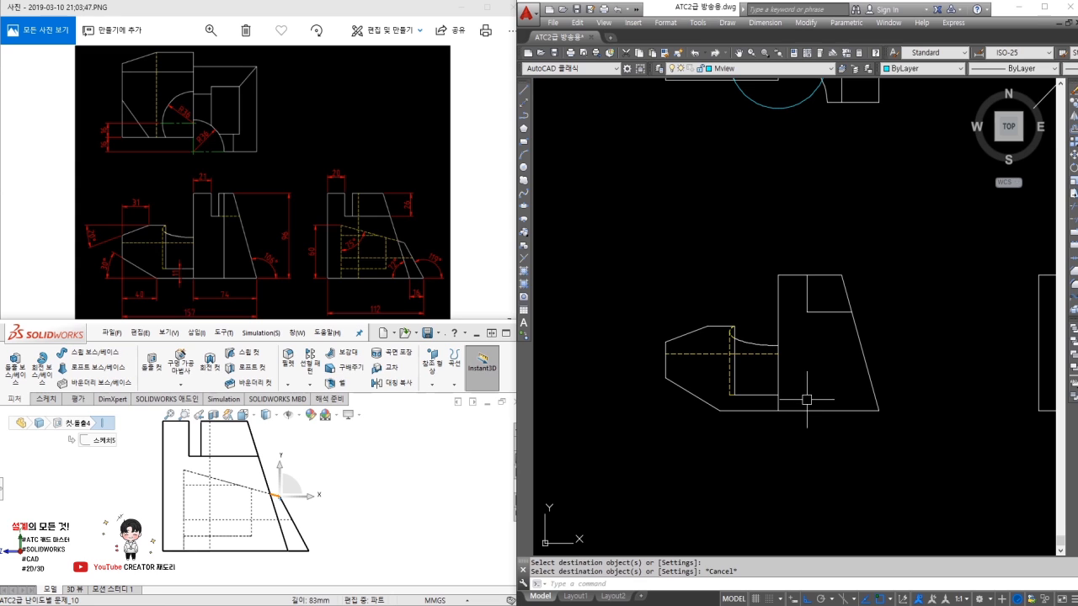
Step: Check the vertical edge in the SOLIDWORKS front view, then in AutoCAD draw its vertical line from the top view's arc end down past the front view
middle_drag(836, 290, 798, 359)
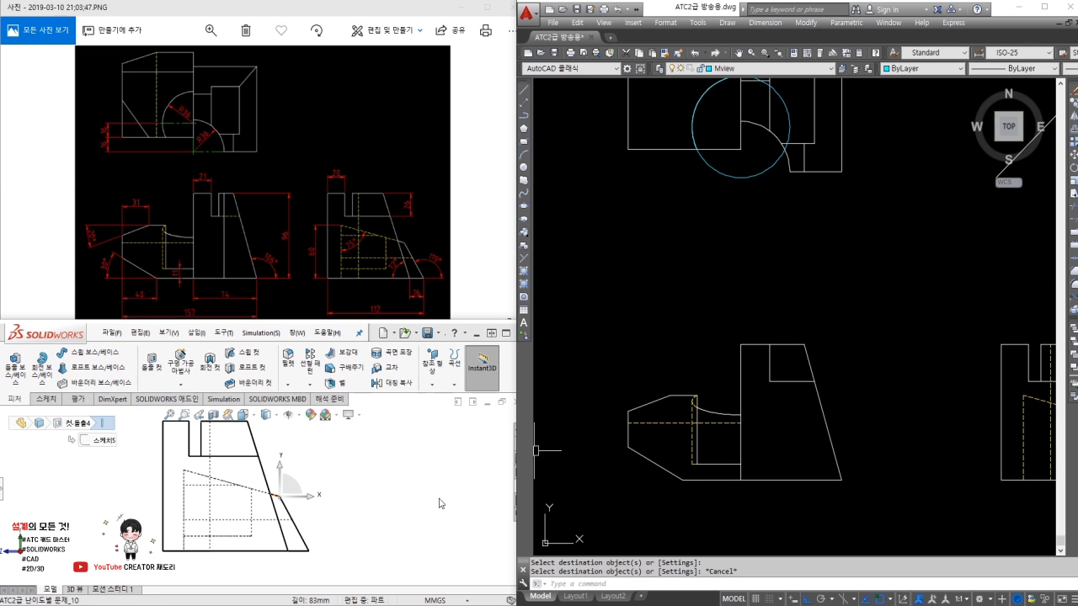
click(385, 445)
key(ctrl+7)
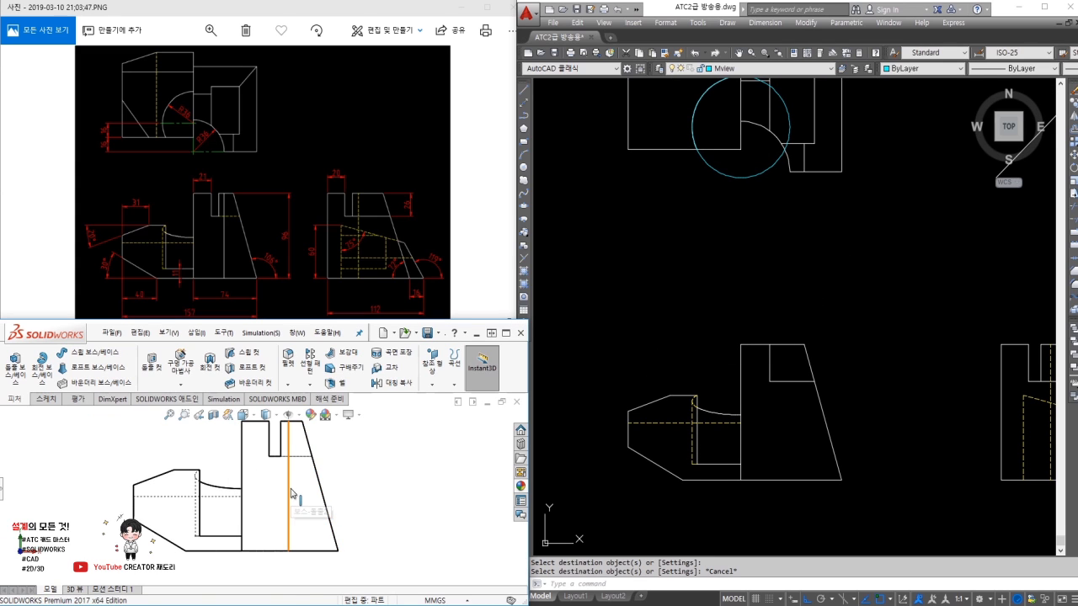
click(291, 493)
key(ctrl+7)
click(728, 273)
text(l)
key(Return)
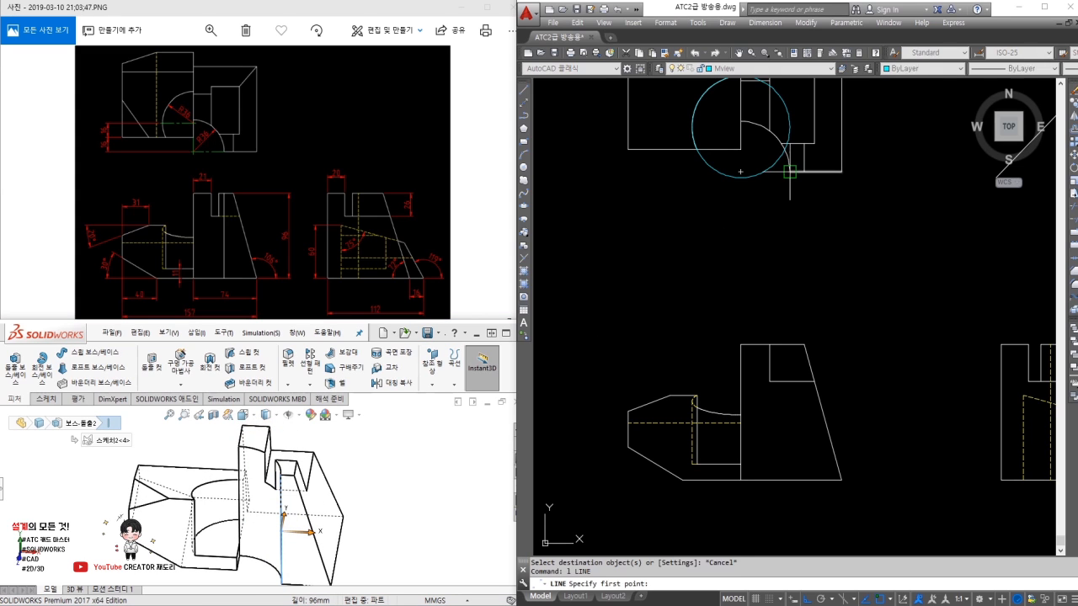
click(790, 160)
click(790, 532)
key(Return)
Step: Trim the projected vertical line to the span between the front view's top and bottom edges
text(tr)
key(Return)
key(Return)
drag(808, 462, 755, 532)
drag(848, 220, 791, 277)
key(Escape)
Step: Erase the full construction circle in the top view
click(759, 174)
text(e)
key(Return)
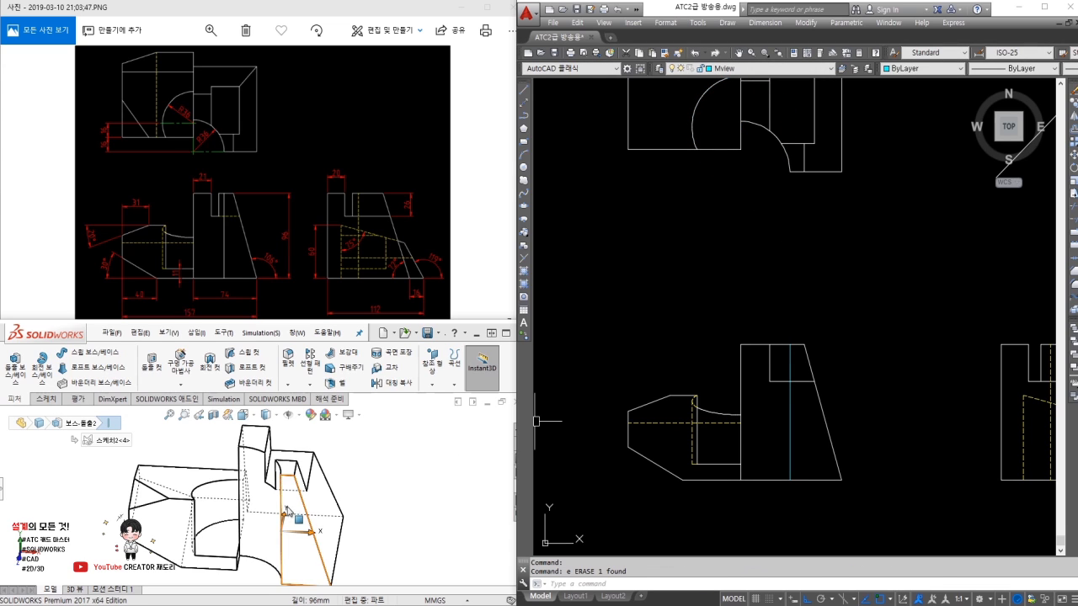
Step: Check the slot edge in the SOLIDWORKS model and, in AutoCAD, draw a vertical line from the top view's arc intersection down to the front view's slot bottom
click(278, 493)
click(275, 474)
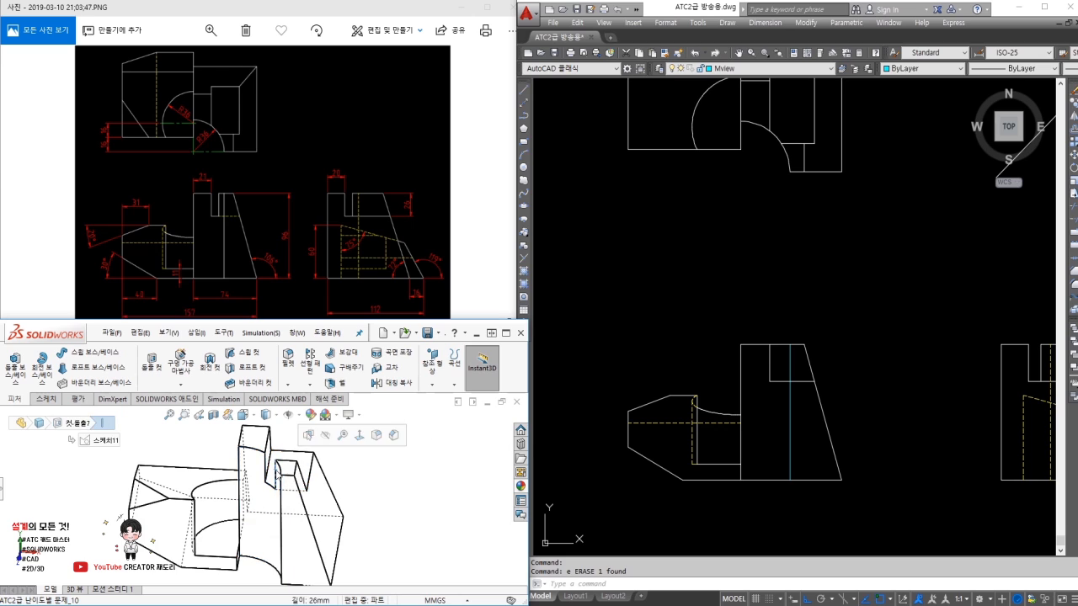
click(569, 412)
text(k)
key(Escape)
text(l)
key(Return)
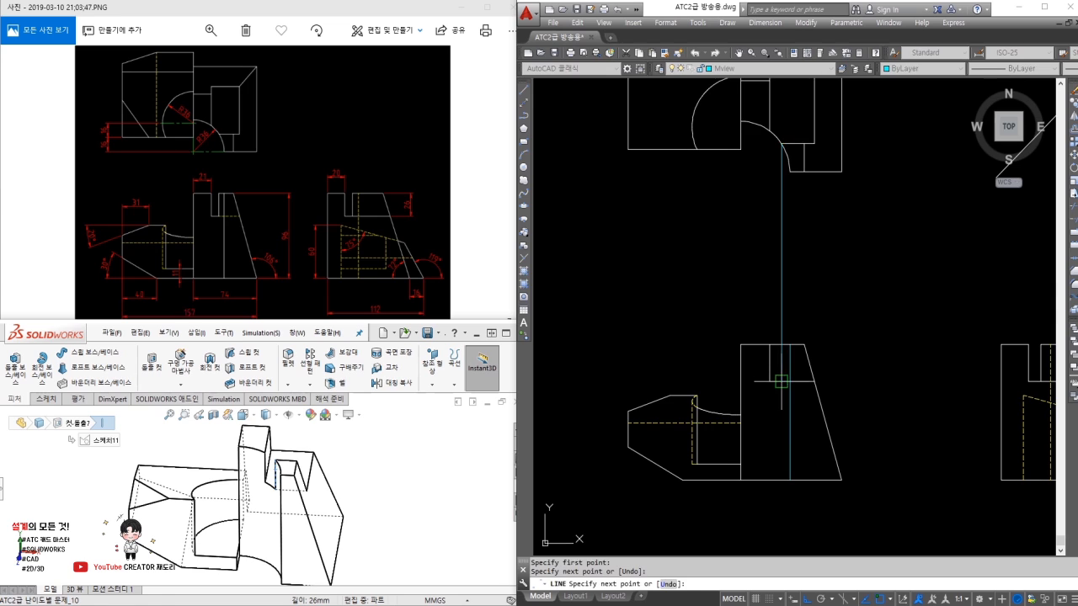
key(Escape)
Step: Trim the projected line above the front view and the top edge across the slot opening
scroll(778, 355, up, 4)
text(tr)
key(space)
key(space)
click(790, 340)
click(764, 311)
scroll(805, 356, down, 4)
key(Escape)
key(space)
key(Escape)
Step: Match the slot's right edge and the adjacent projected vertical line to the front view's white visible lines
text(ma)
key(space)
key(Escape)
key(Escape)
text(ma)
key(space)
click(817, 382)
scroll(808, 379, up, 4)
click(824, 367)
click(772, 326)
key(Escape)
text(t)
key(space)
key(space)
key(Escape)
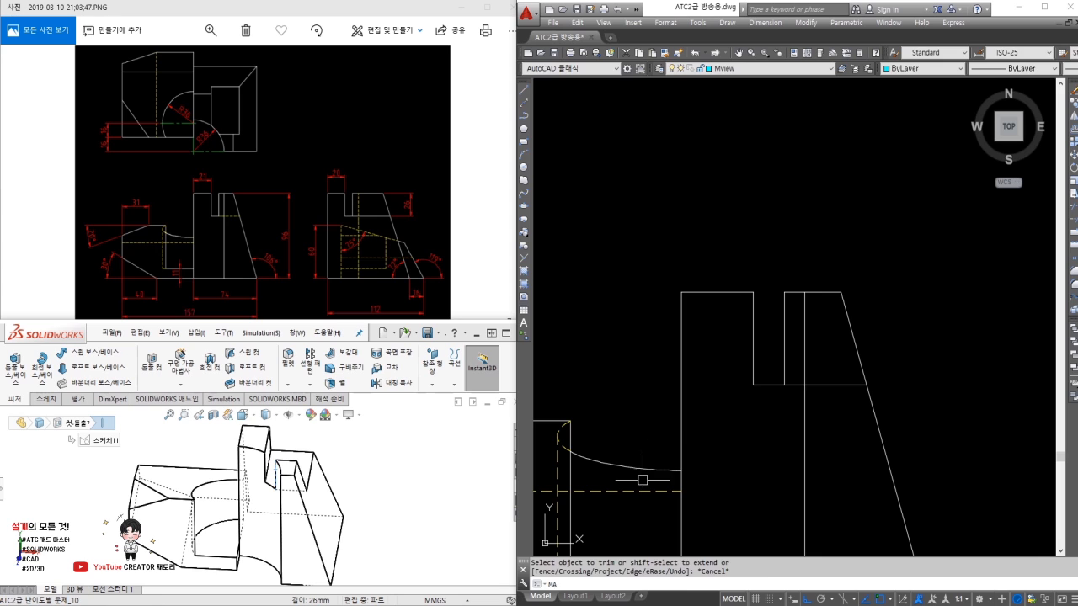
Step: Match the horizontal line between the slot and the slanted edge to the dashed hidden lines
text(ma)
key(space)
click(830, 414)
click(842, 365)
click(843, 389)
key(Escape)
scroll(844, 389, down, 3)
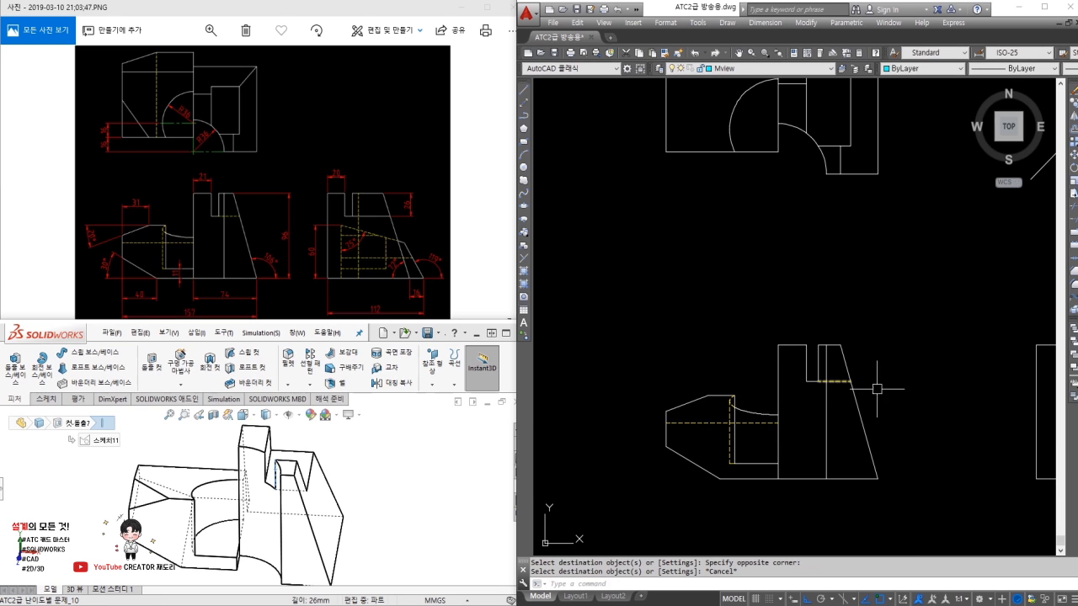
Step: Draw a vertical line from the bend on the left block's upper edge in the front view up to the top view's lower edge
middle_drag(761, 267, 761, 329)
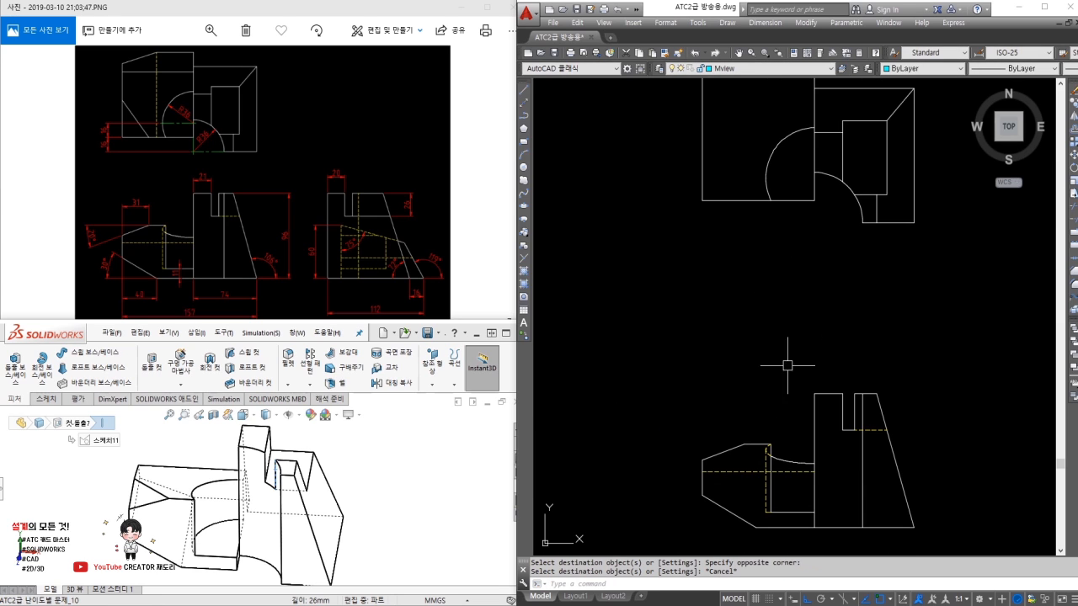
text(l)
key(space)
middle_drag(756, 514, 727, 556)
key(Escape)
key(space)
click(717, 487)
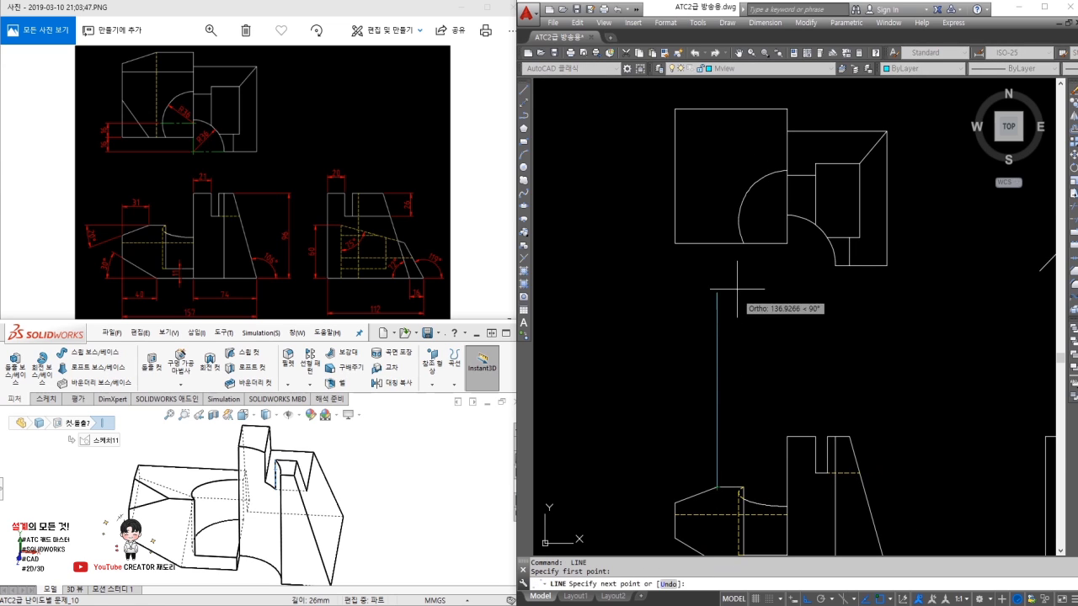
click(717, 243)
key(Escape)
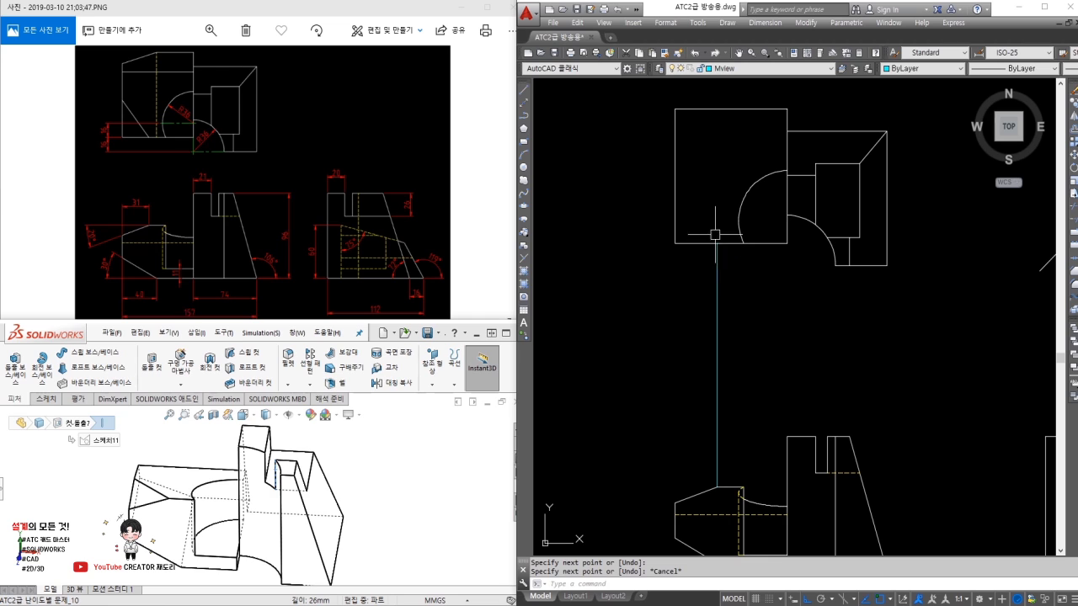
Step: Draw a horizontal line from the left block's upper-left corner in the front view across the side view
scroll(780, 284, down, 3)
key(space)
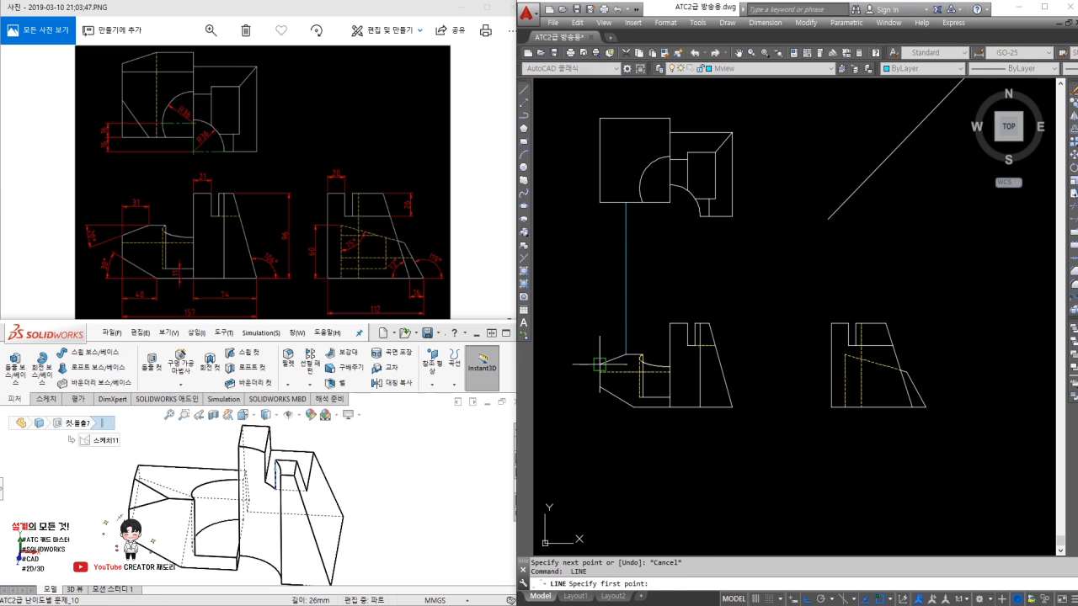
click(598, 364)
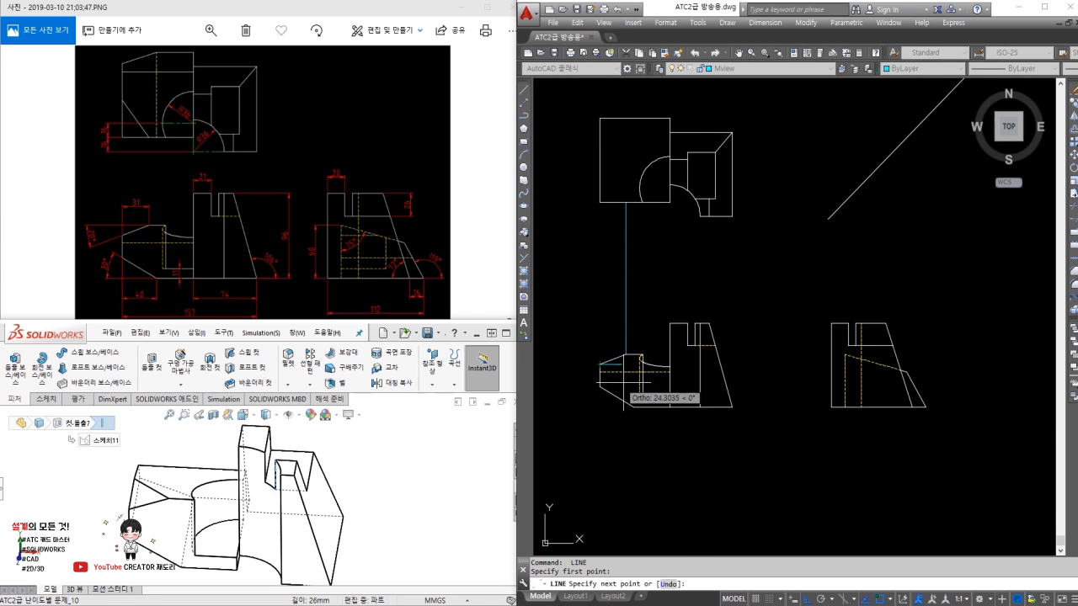
scroll(900, 364, up, 6)
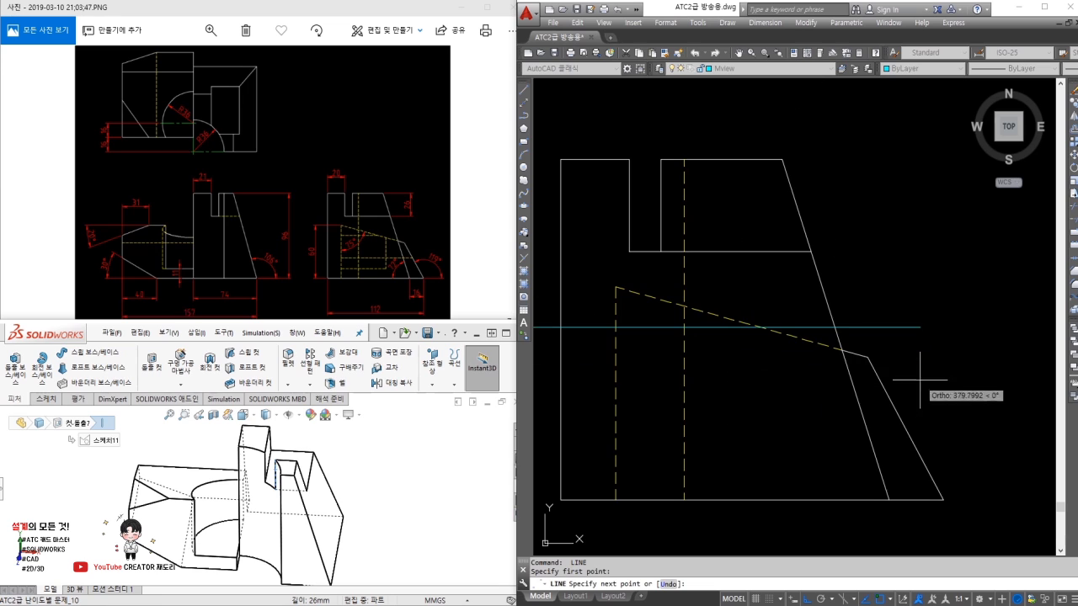
click(916, 326)
key(space)
middle_drag(746, 318, 722, 345)
Step: Trim the horizontal line to the span between the side view's left hidden vertical and the sloped hidden line
text(tr)
key(space)
key(space)
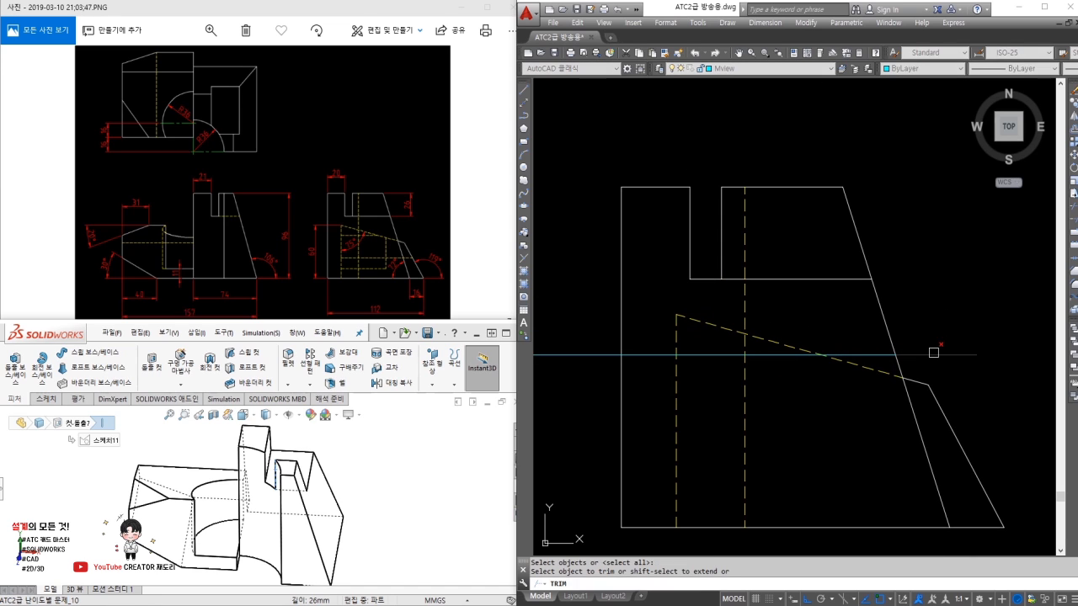
click(644, 354)
key(Escape)
Step: Match the trimmed horizontal line in the side view to the dashed hidden line
text(ma)
key(space)
click(716, 325)
click(777, 354)
key(space)
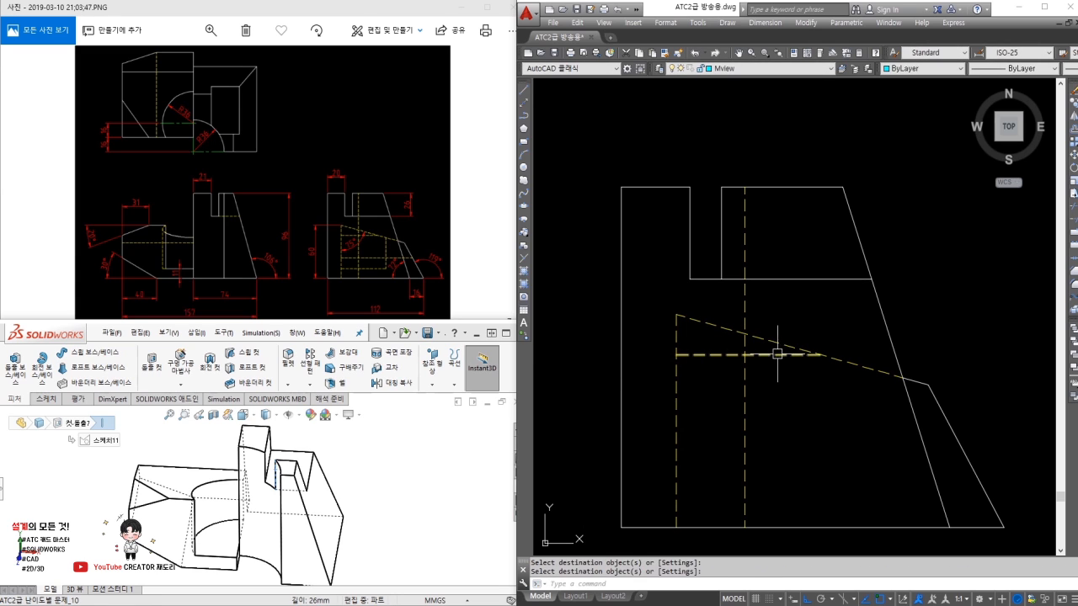
Step: Project the hidden line's right end from the side view up to the diagonal projection line and horizontally across the top view
text(l)
key(Return)
click(821, 354)
scroll(817, 356, down, 5)
middle_drag(902, 59, 902, 132)
key(Escape)
key(Return)
middle_drag(753, 250, 922, 266)
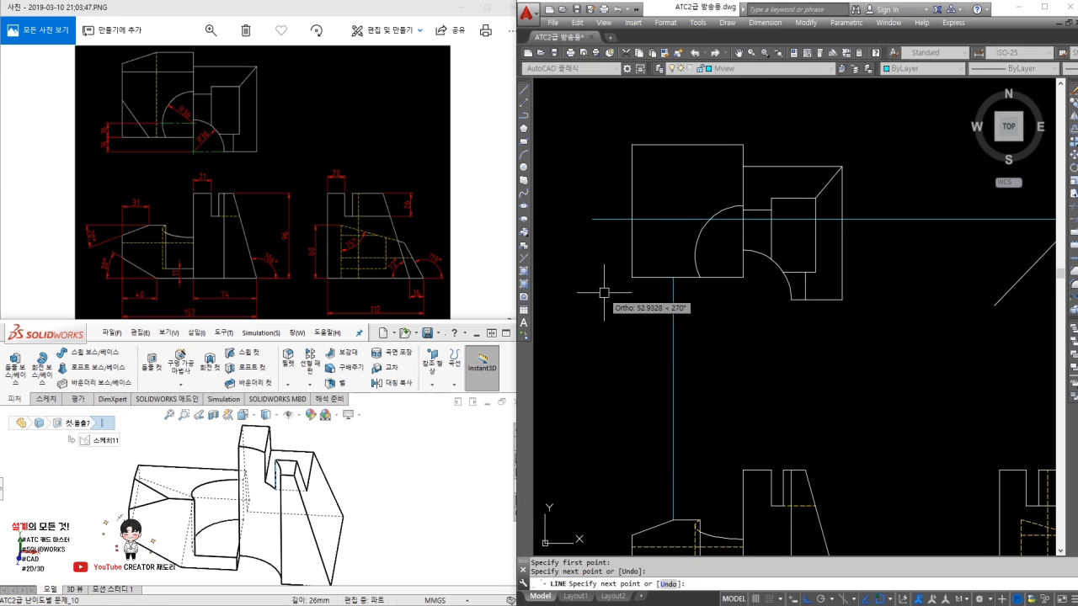
Step: Draw the slanted corner edge between the two projected points on the top view's left block and delete the projection lines crossing there
click(673, 277)
click(632, 219)
key(Escape)
click(643, 273)
click(653, 207)
key(Delete)
Step: Match the slanted corner edge in the top view to the white visible lines
text(ma)
key(Return)
click(654, 250)
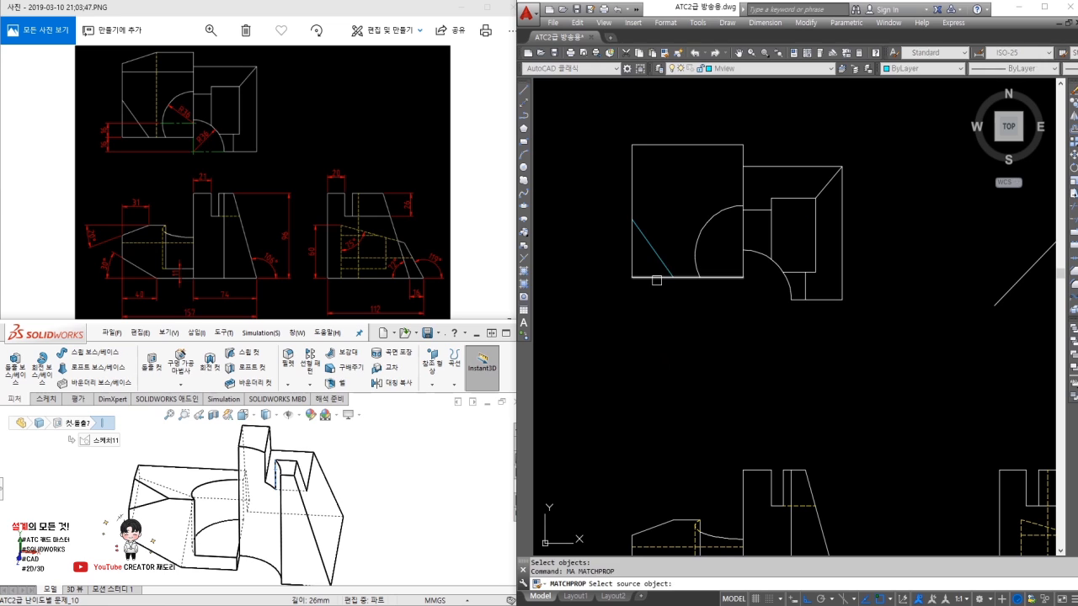
click(675, 303)
click(645, 253)
key(Escape)
Step: Erase the vertical projection line above the side view
scroll(660, 271, down, 2)
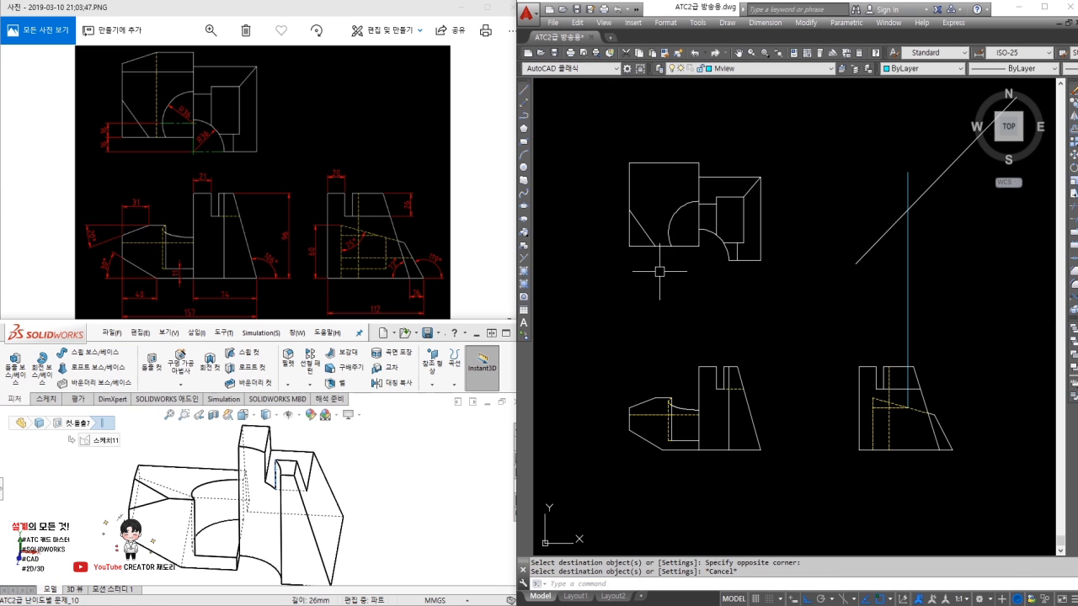
click(965, 344)
click(889, 271)
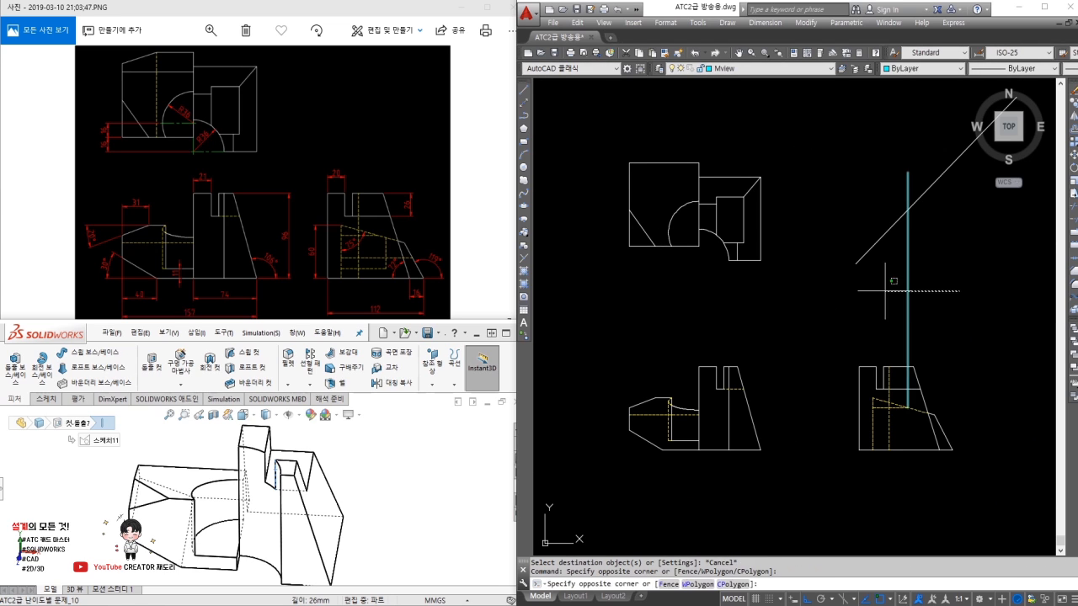
text(e)
key(Return)
text(l)
key(Return)
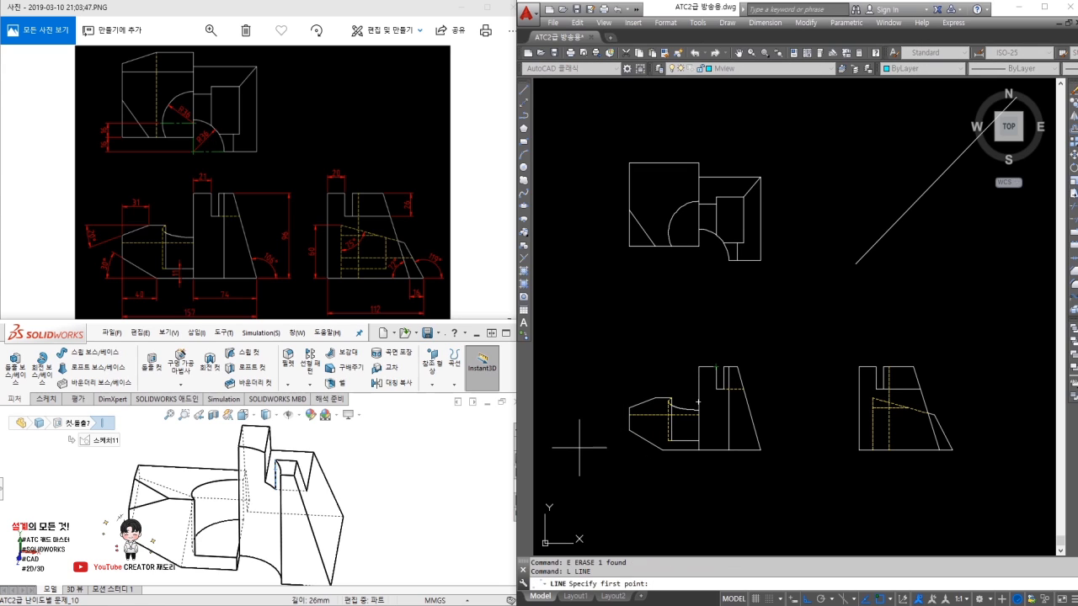
key(Escape)
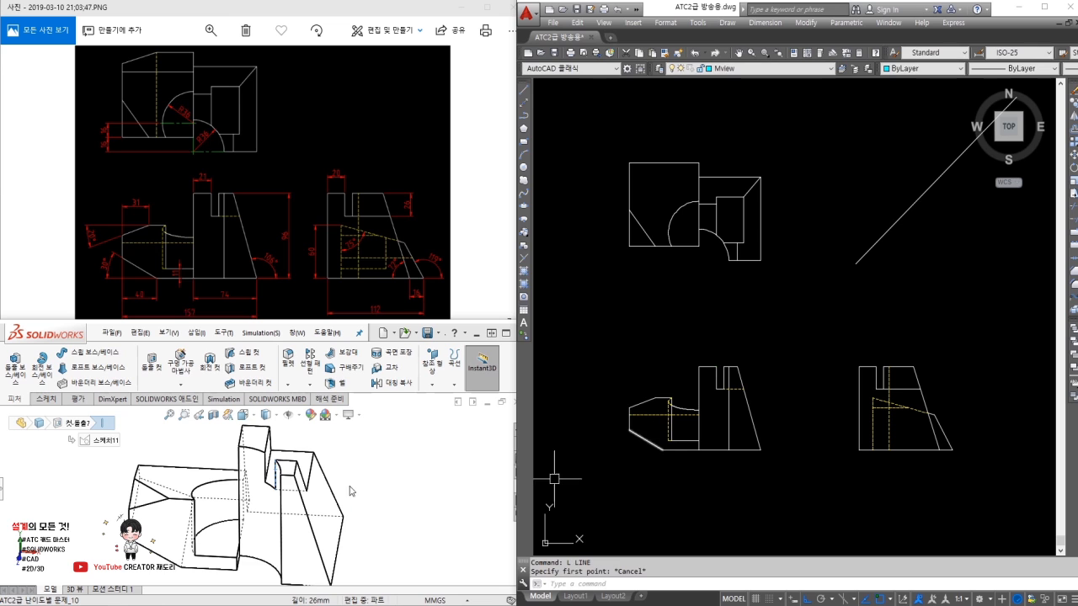
Step: Check the SOLIDWORKS top view and, in AutoCAD, draw a horizontal line from the left block's lower-left corner in the front view past the side view
click(303, 472)
middle_drag(303, 471, 231, 487)
middle_drag(149, 552, 177, 566)
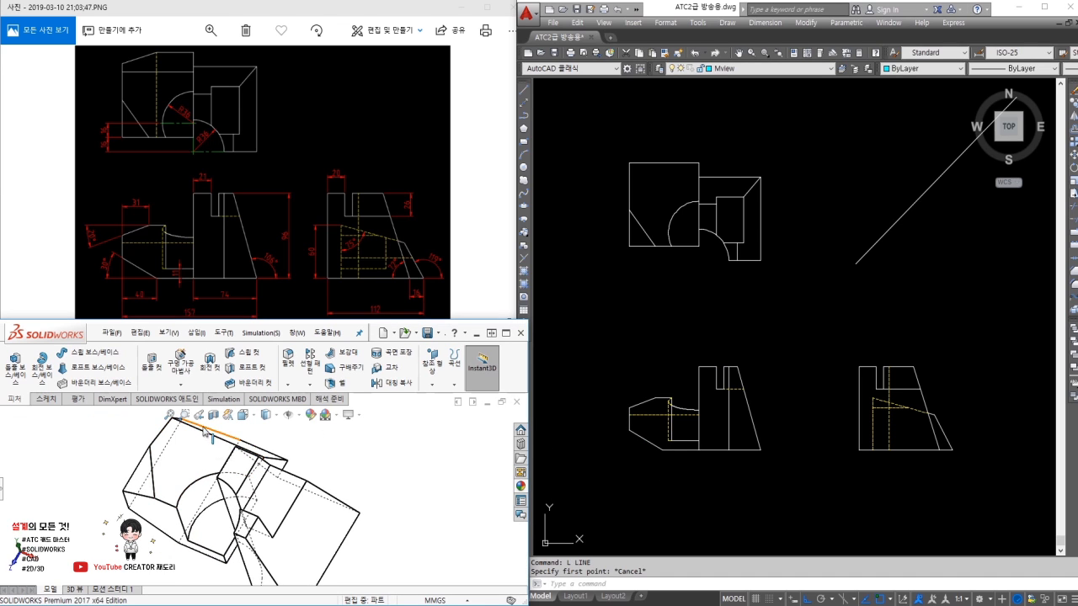
key(ctrl+5)
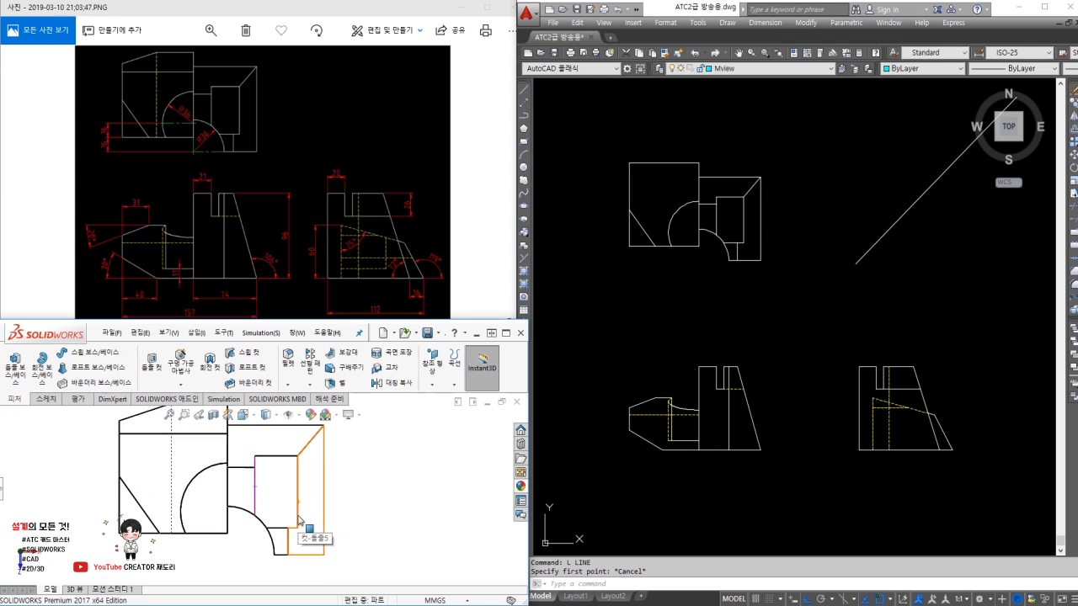
scroll(224, 501, up, 2)
click(620, 433)
text(l)
key(Return)
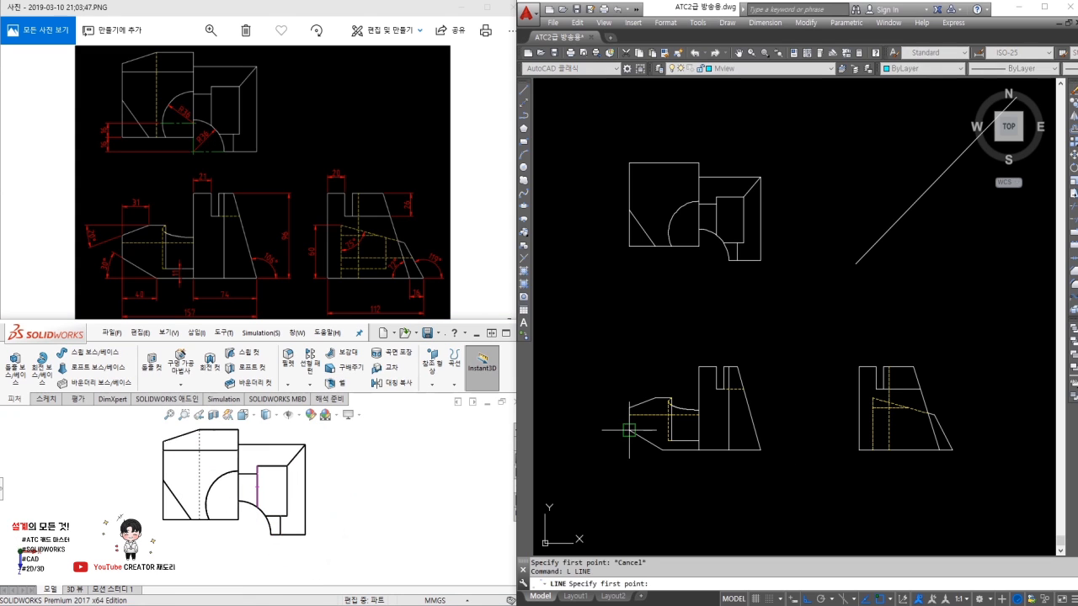
click(629, 431)
click(998, 401)
key(Escape)
Step: Trim the horizontal line to the span between the side view's left hidden vertical and the outer sloped edge
text(tr)
key(space)
click(967, 431)
key(Escape)
text(tr)
click(872, 419)
key(space)
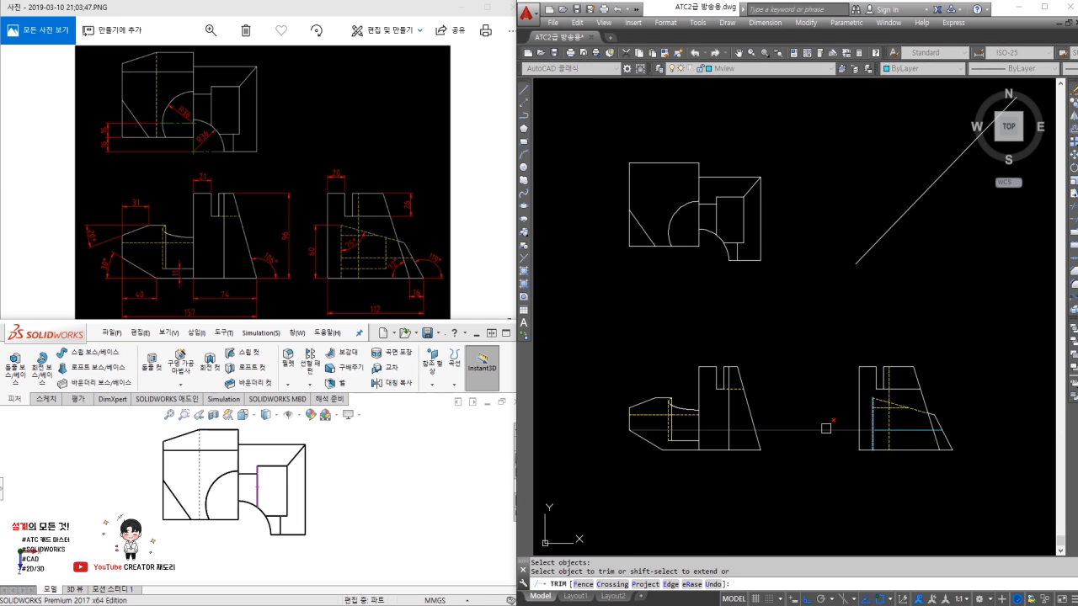
click(830, 430)
key(Escape)
Step: Match the lower horizontal line in the side view to the dashed hidden line
scroll(872, 419, up, 2)
click(873, 418)
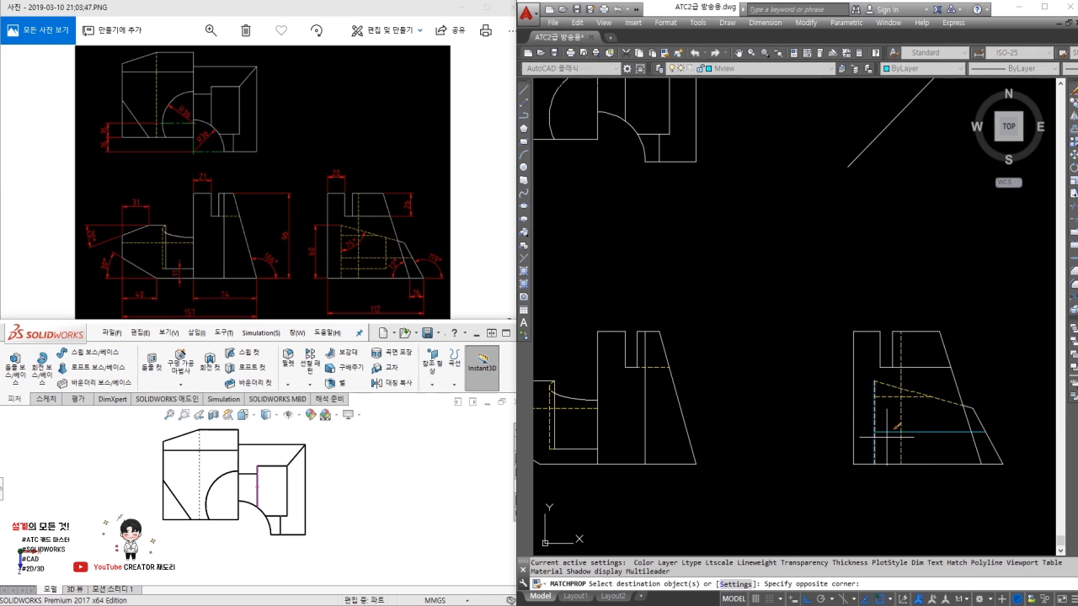
click(960, 432)
key(Escape)
Step: Project the lower hidden line's right end from the side view up to the diagonal projection line and horizontally across the top view
text(l)
key(Return)
click(985, 432)
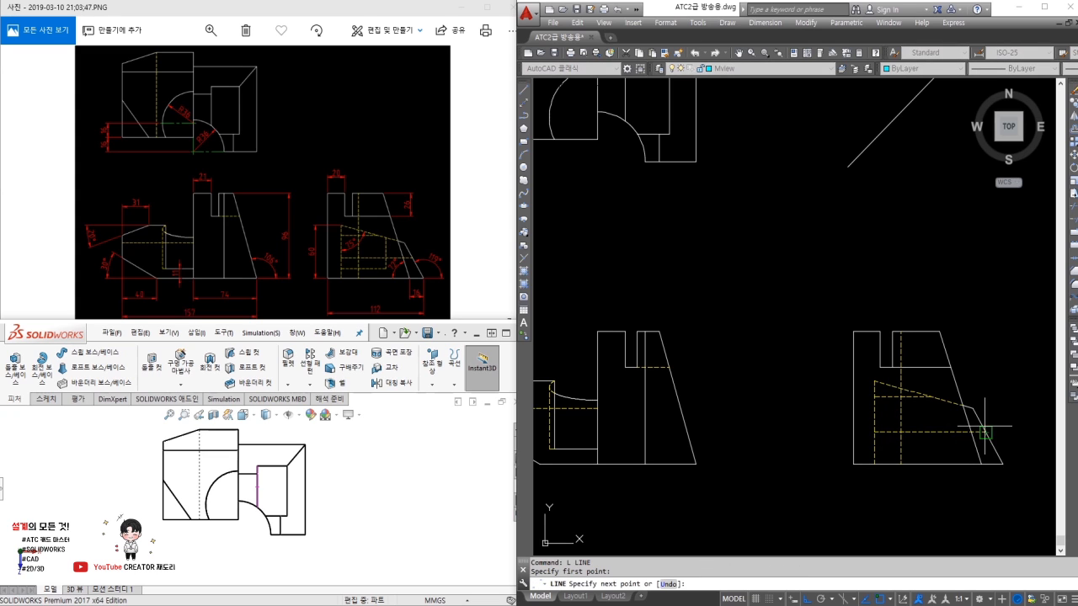
scroll(1002, 353, down, 2)
key(Escape)
key(space)
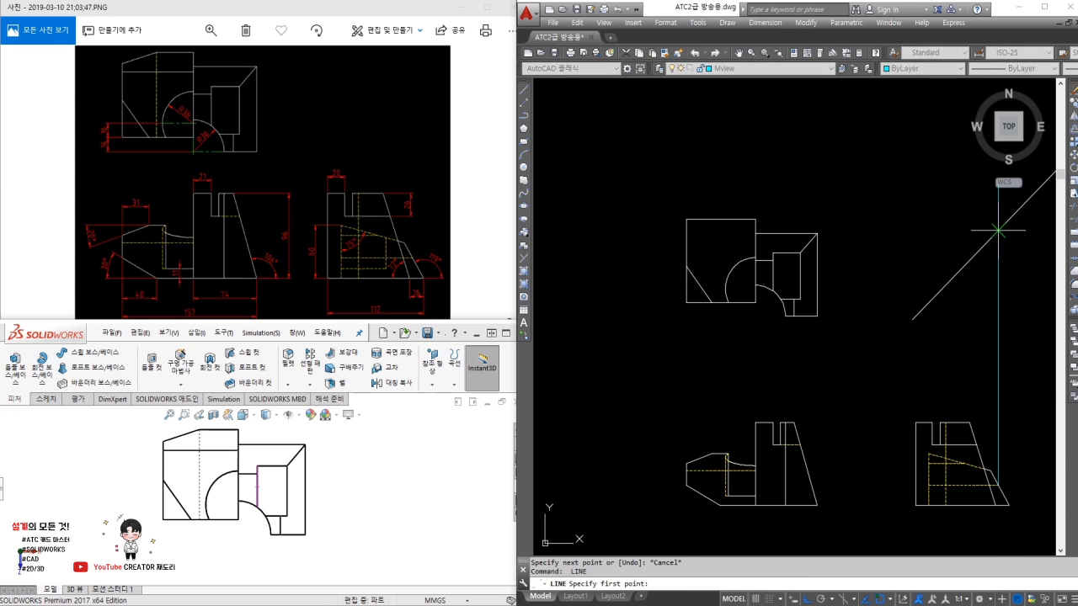
click(998, 230)
key(Escape)
Step: Project the lower chamfer corner of the front view's left block vertically up across the top view
key(space)
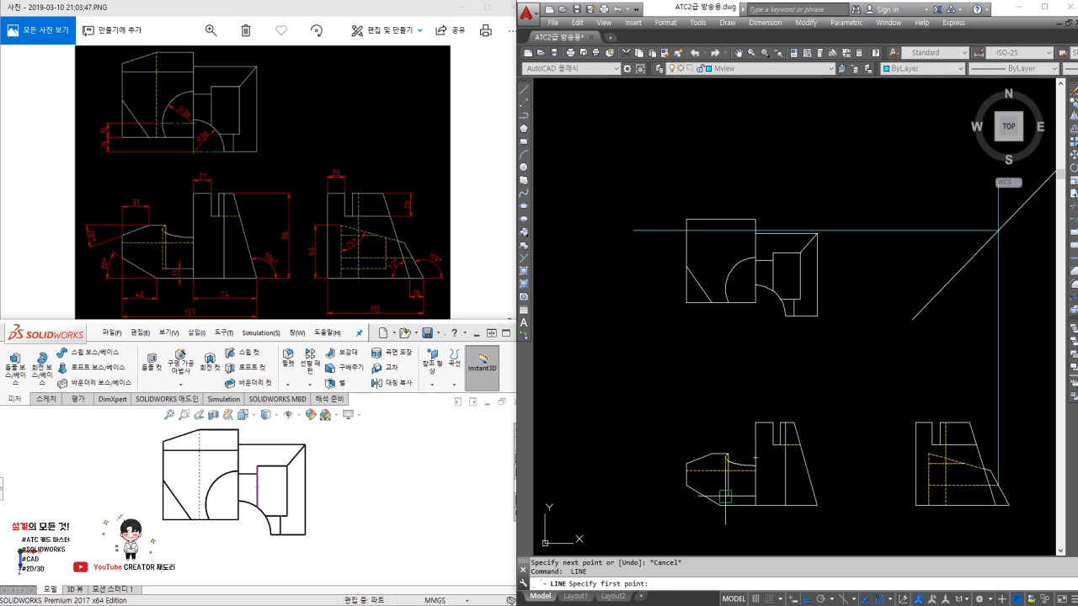
click(719, 505)
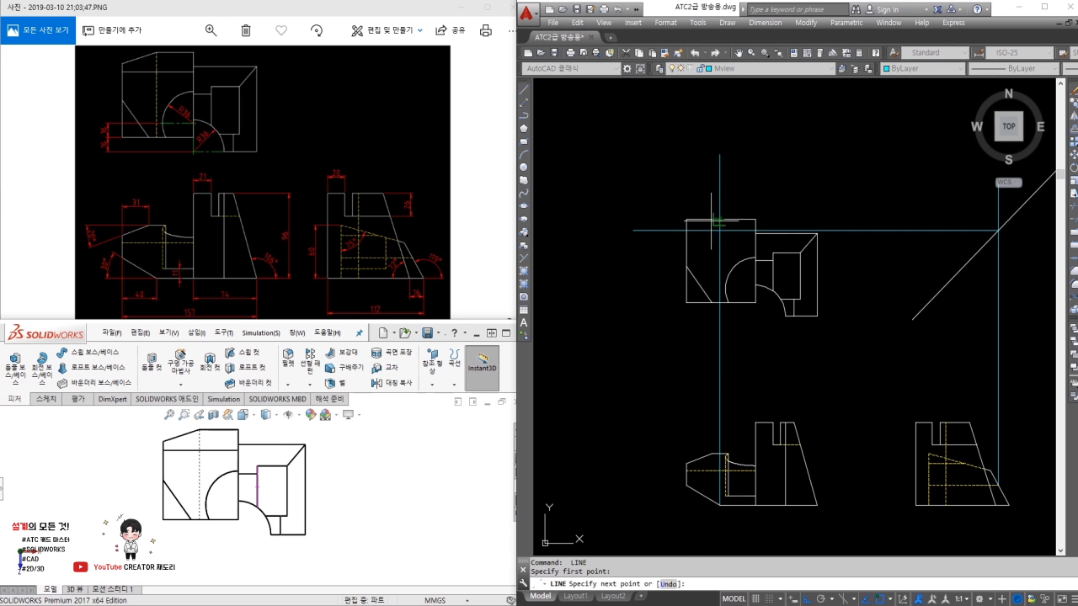
click(686, 229)
key(Escape)
Step: Trim the left block's upper-left corner in the top view to its sloped edge and erase the leftover lines
scroll(694, 214, up, 3)
text(tr)
key(space)
key(space)
click(679, 171)
click(656, 231)
click(642, 262)
click(792, 177)
click(730, 170)
key(Escape)
click(790, 242)
click(777, 264)
text(e)
key(space)
Step: Trim the vertical projection line to the span between the left block's top and bottom edges in the top view
text(tr)
key(space)
click(805, 449)
click(792, 431)
key(space)
click(791, 498)
click(737, 467)
key(Escape)
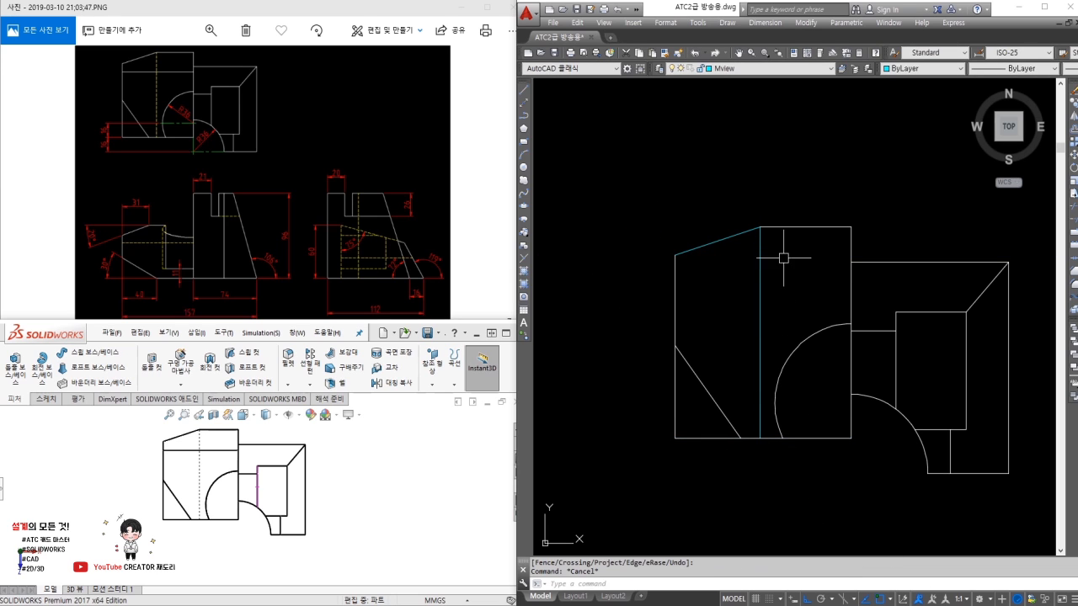
Step: Match the sloped edge and the vertical line in the top view's left block to the white outline
text(ma)
key(space)
click(791, 230)
click(775, 191)
click(716, 242)
key(Escape)
Step: Move the vertical line in the top view's left block to the dashed yellow hidden-line layer
drag(785, 271, 732, 290)
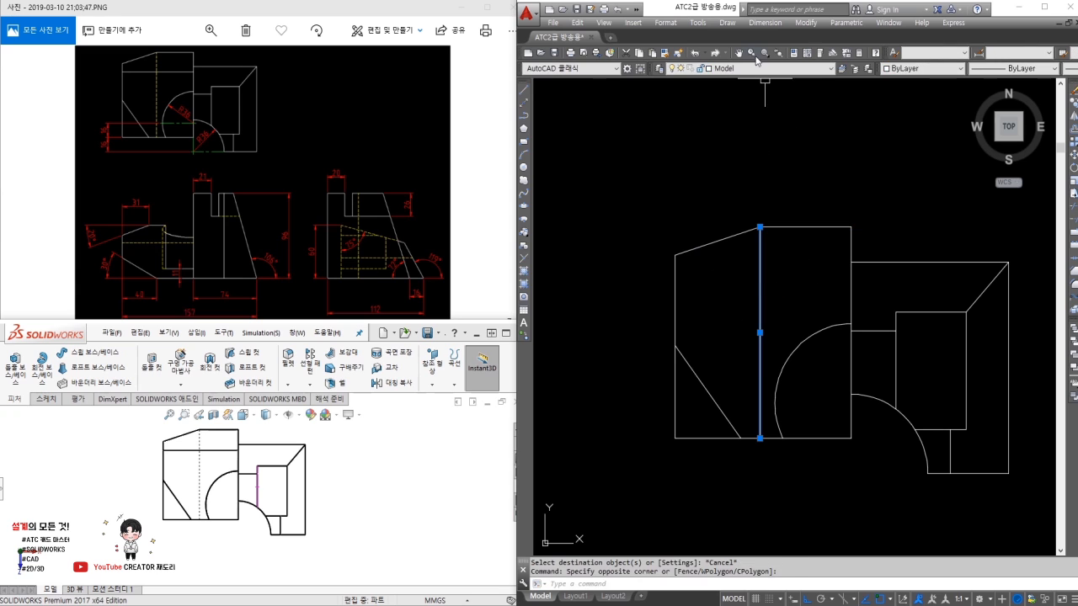
click(746, 69)
click(725, 116)
key(Escape)
Step: Erase the leftover vertical projection line running from the side view to the diagonal projection line
scroll(821, 385, down, 2)
middle_drag(824, 407, 803, 397)
key(Escape)
scroll(848, 342, down, 2)
middle_drag(848, 342, 743, 279)
key(l)
key(space)
key(Escape)
key(Escape)
click(974, 367)
click(925, 374)
text(e)
key(space)
Step: Examine the side view of the model in SOLIDWORKS, including the upper end of the outer sloped edge
key(l)
key(space)
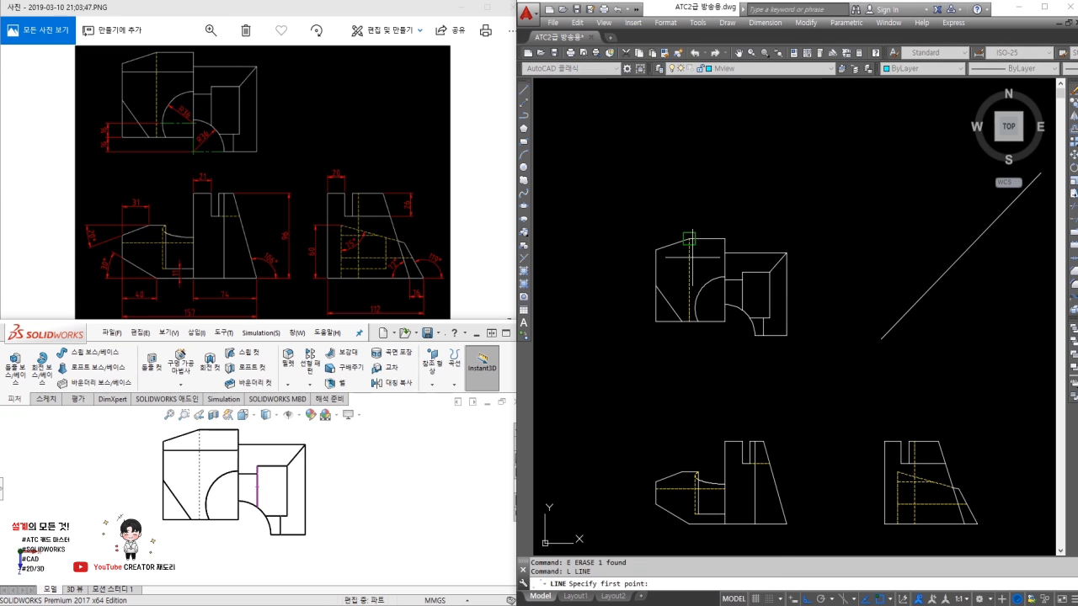
key(Escape)
click(205, 451)
key(ctrl+1)
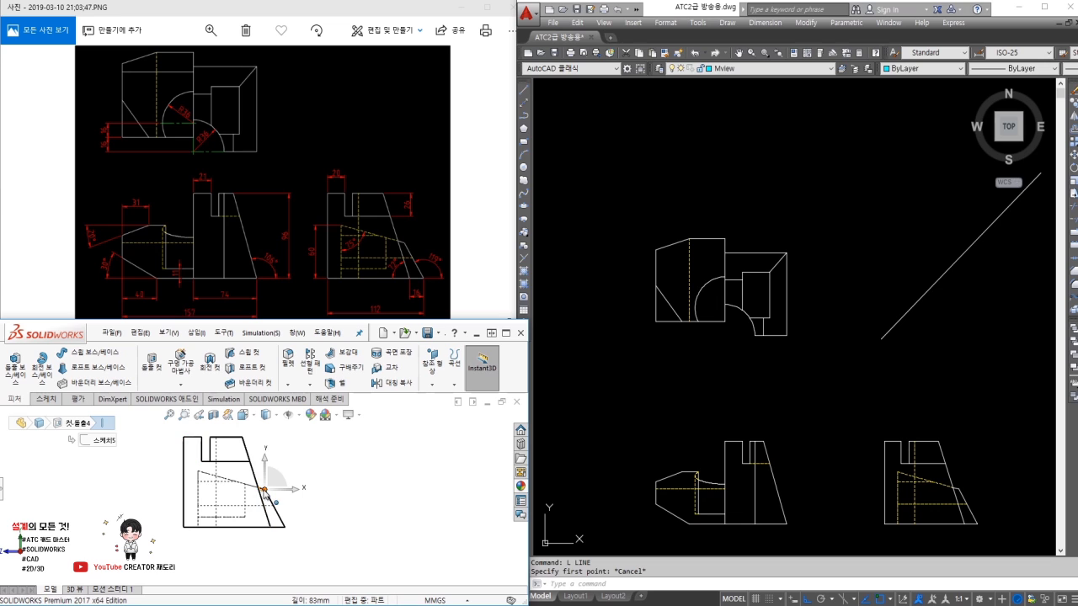
key(space)
click(974, 491)
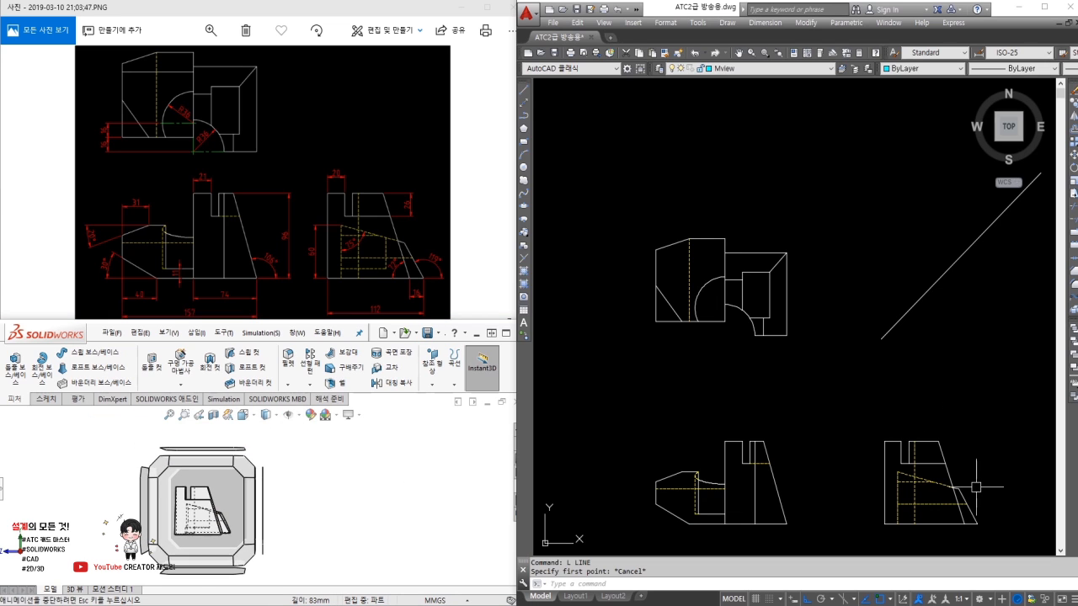
click(426, 463)
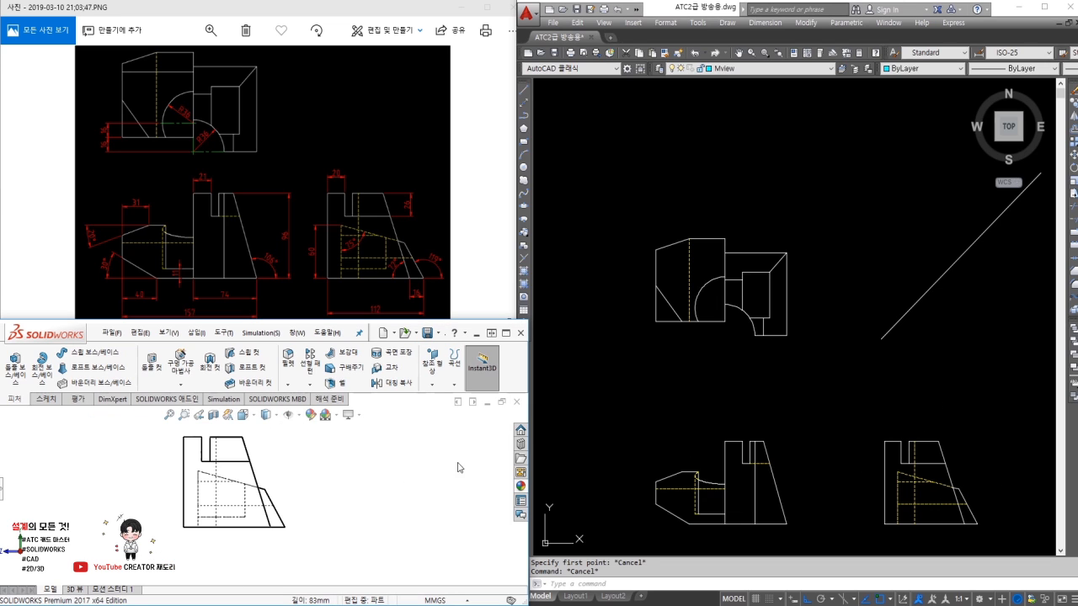
Step: In AutoCAD, project the side view's outer sloped-edge corner up to the diagonal projection line and horizontally across the top view
click(943, 461)
text(l)
key(space)
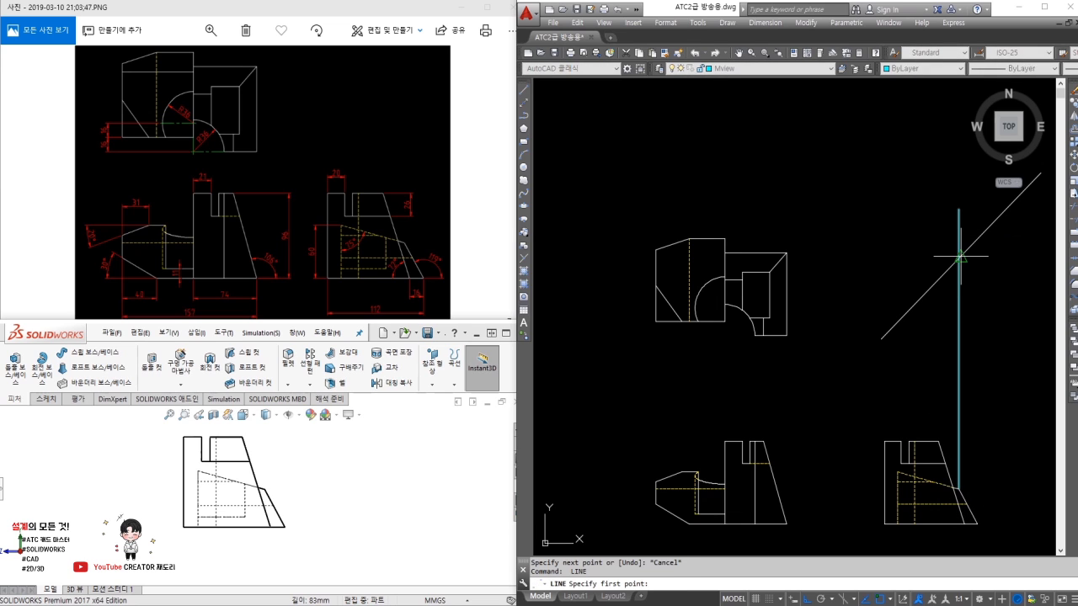
click(606, 263)
key(Escape)
Step: Trim the horizontal projection line to the width of the left block in the top view
text(tr)
click(628, 257)
key(Escape)
scroll(732, 262, up, 2)
text(tr)
click(721, 267)
click(726, 260)
key(space)
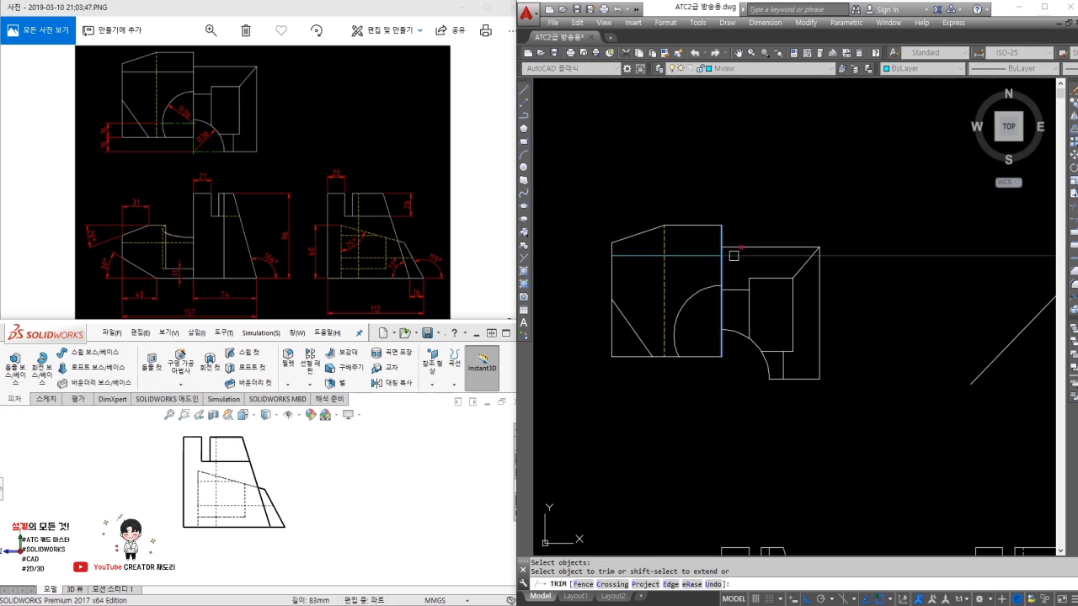
click(734, 255)
key(Escape)
Step: Match the upper horizontal line inside the top view's left block to the white outline
click(737, 247)
click(690, 254)
key(Escape)
Step: Erase the remaining vertical projection line between the side view and the diagonal projection line
middle_drag(781, 349, 709, 269)
scroll(709, 269, down, 2)
click(931, 326)
click(883, 332)
text(e)
Step: Draw a horizontal centre line in the top view from the left arc's leftmost point to the left block's right edge
scroll(775, 308, up, 5)
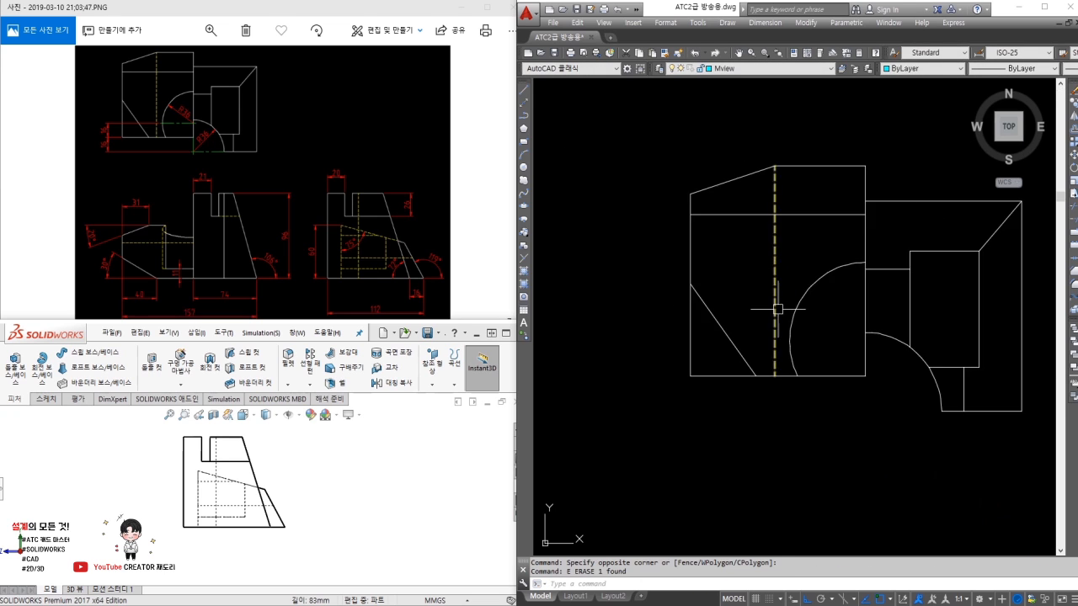
text(l)
middle_drag(830, 367, 732, 342)
click(696, 333)
click(817, 333)
key(space)
Step: Draw a horizontal and a vertical centre line for the lower arc in the top view and join them at its centre
key(space)
click(938, 445)
click(734, 460)
key(Escape)
key(space)
click(818, 390)
click(818, 473)
key(Escape)
text(f)
click(820, 419)
click(833, 444)
key(Escape)
Step: Lengthen the ends of the top view's centre lines with a delta of 3
text(lect an)
key(space)
text(de)
key(space)
text(3)
key(space)
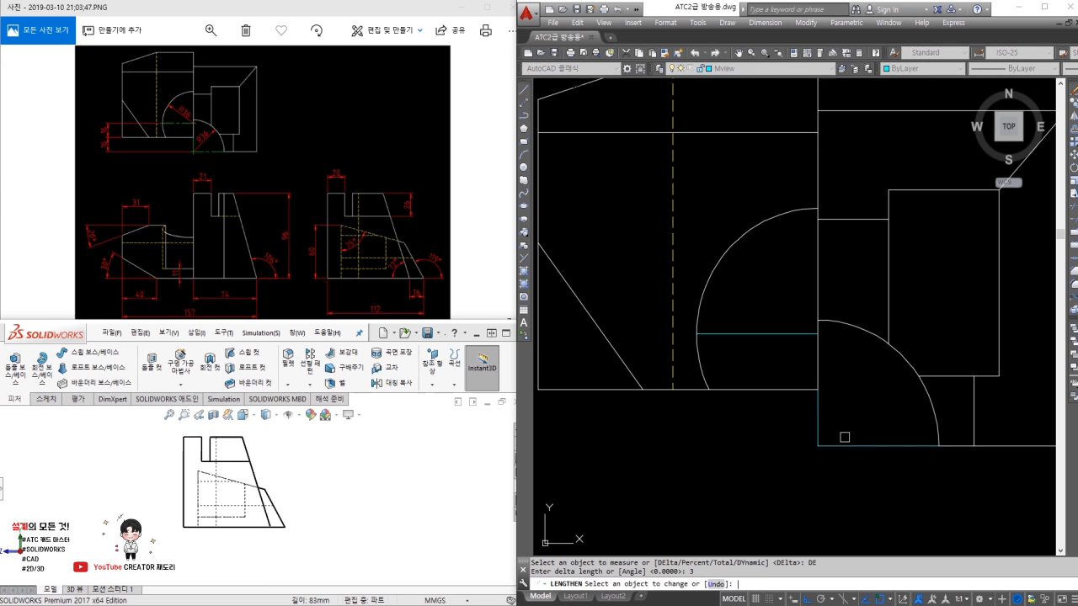
click(775, 334)
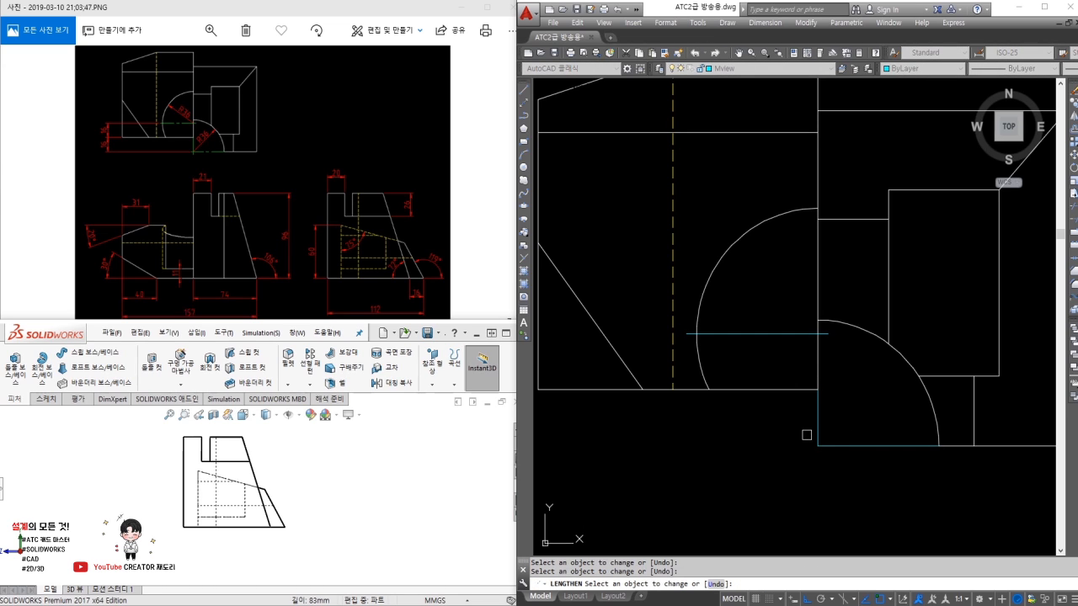
key(Escape)
Step: Move the centre lines of both arcs in the top view to the green centre-line layer
click(847, 472)
click(801, 439)
click(775, 362)
click(747, 323)
click(752, 70)
click(734, 91)
key(Escape)
scroll(841, 274, down, 5)
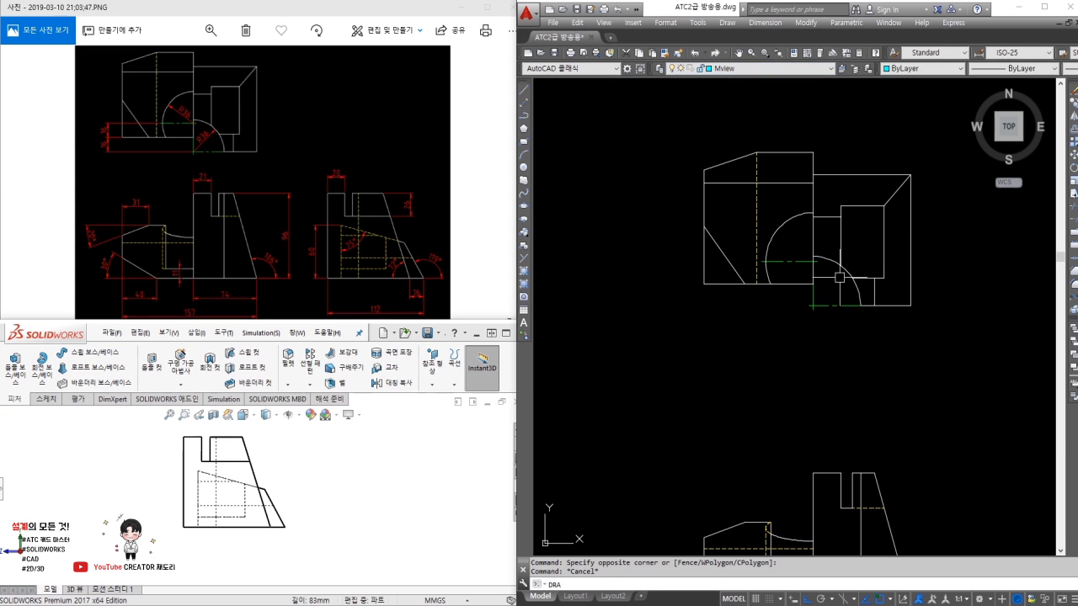
scroll(840, 277, up, 5)
key(Return)
click(876, 245)
key(Escape)
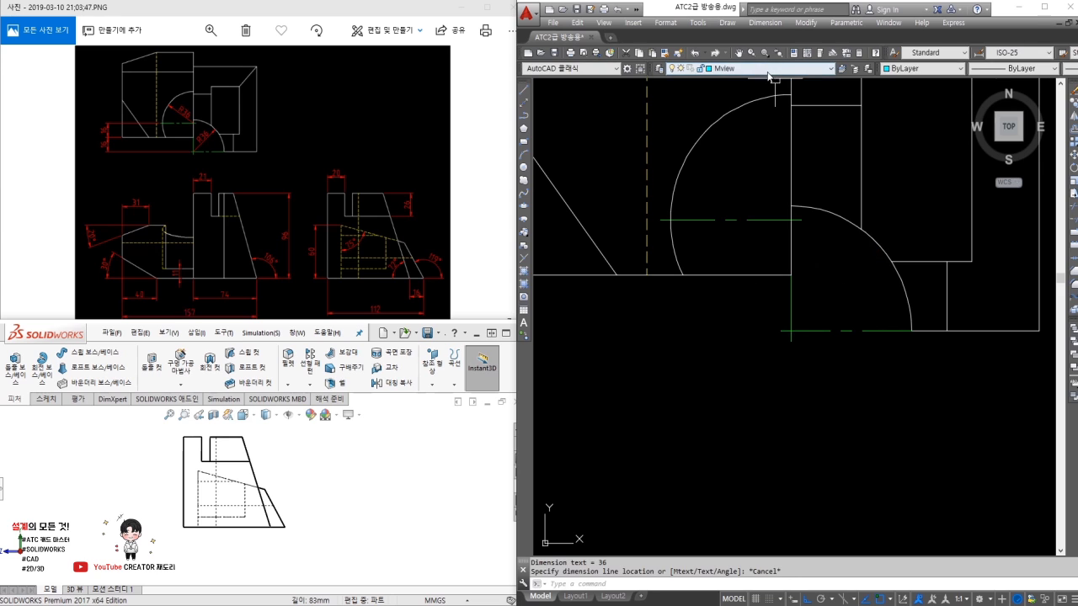
Step: Make Dim the current layer and add radius dimensions to the lower and left arcs in the top view
click(768, 75)
click(758, 106)
key(Return)
click(876, 247)
click(842, 282)
key(Return)
click(674, 198)
click(703, 178)
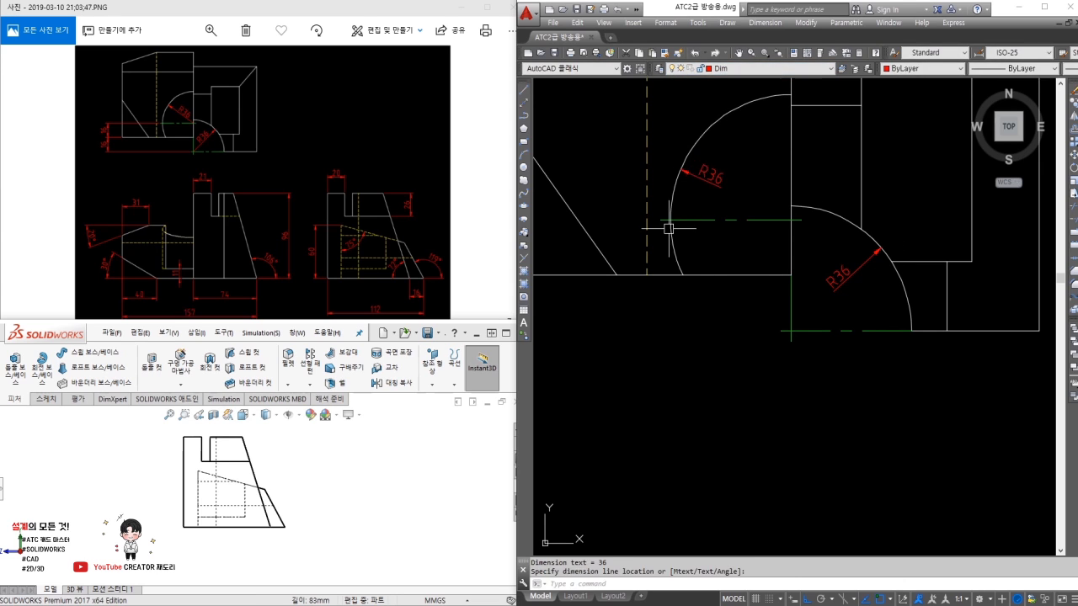
Step: Modify the ISO-25 dimension style so that its fit option is Text
click(648, 320)
click(692, 351)
text(d)
key(Return)
click(910, 288)
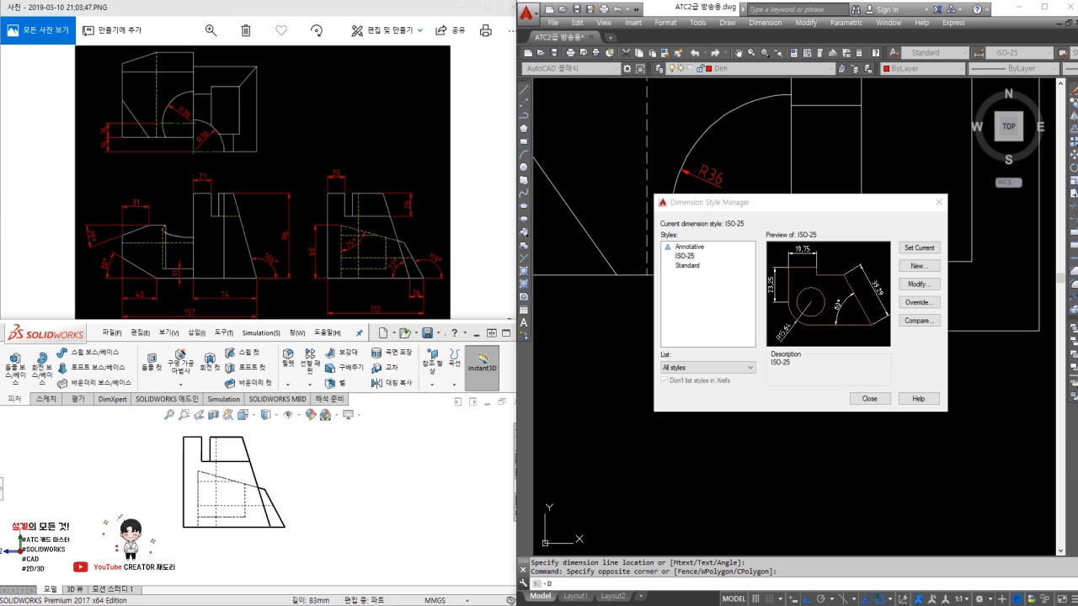
click(653, 251)
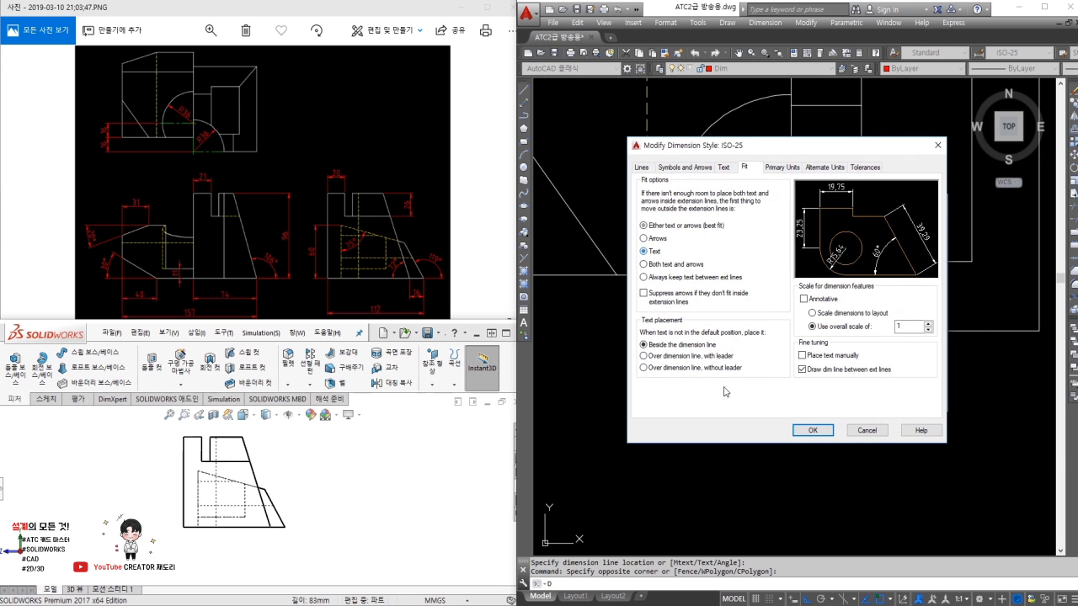
click(810, 432)
click(868, 400)
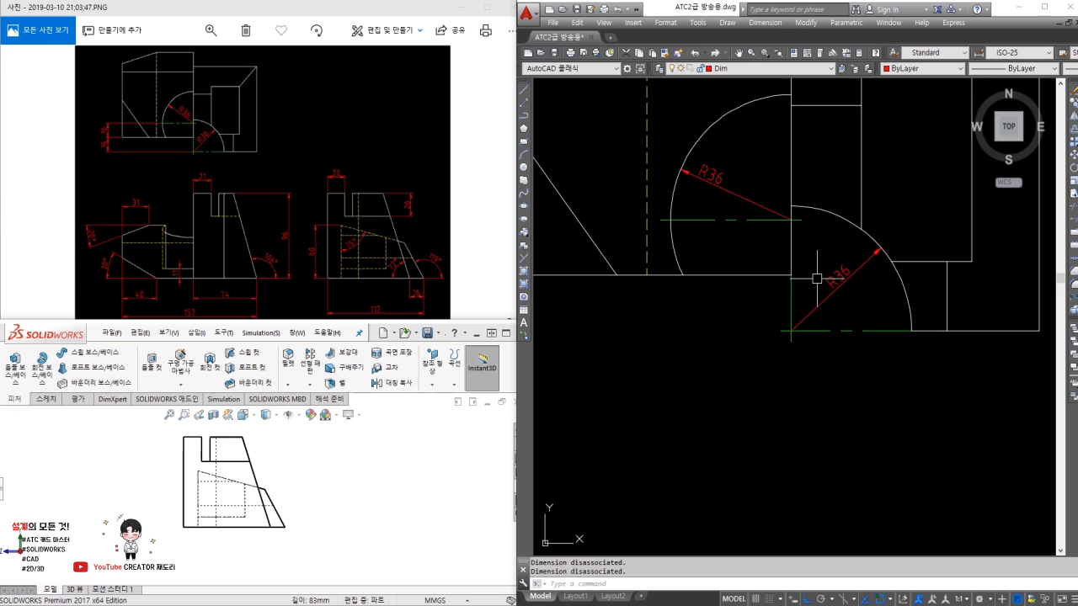
Step: Add a vertical dimension from the lower arc's centre to the left block's bottom edge in the top view
middle_drag(725, 308, 784, 354)
text(D)
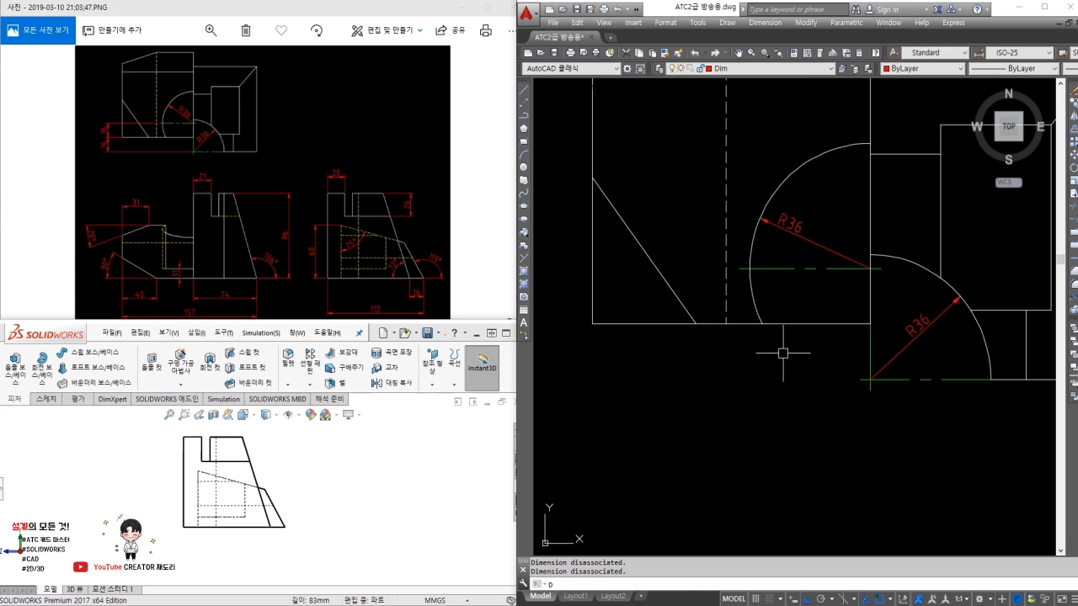
text(LI)
key(space)
click(870, 379)
click(593, 323)
middle_drag(576, 352, 663, 368)
click(640, 362)
Step: Add a vertical dimension from the left block's bottom edge to the left arc's centre line in the top view
key(space)
click(683, 338)
click(812, 286)
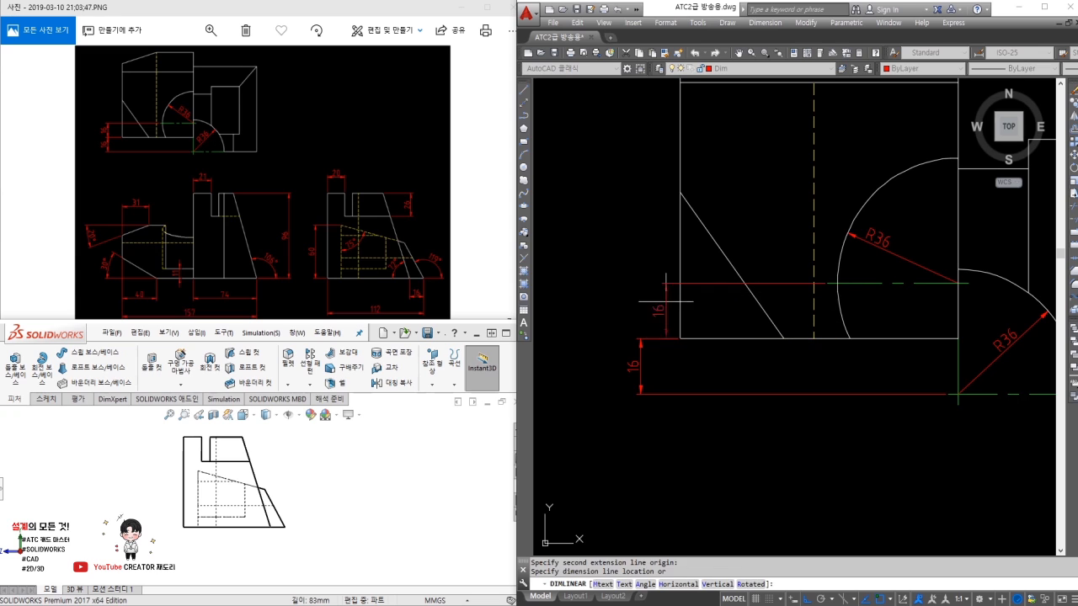
click(640, 339)
Step: Add a horizontal dimension above the upper-left sloped edge of the left block in the front view
scroll(704, 381, down, 3)
middle_drag(715, 380, 740, 233)
scroll(734, 402, up, 2)
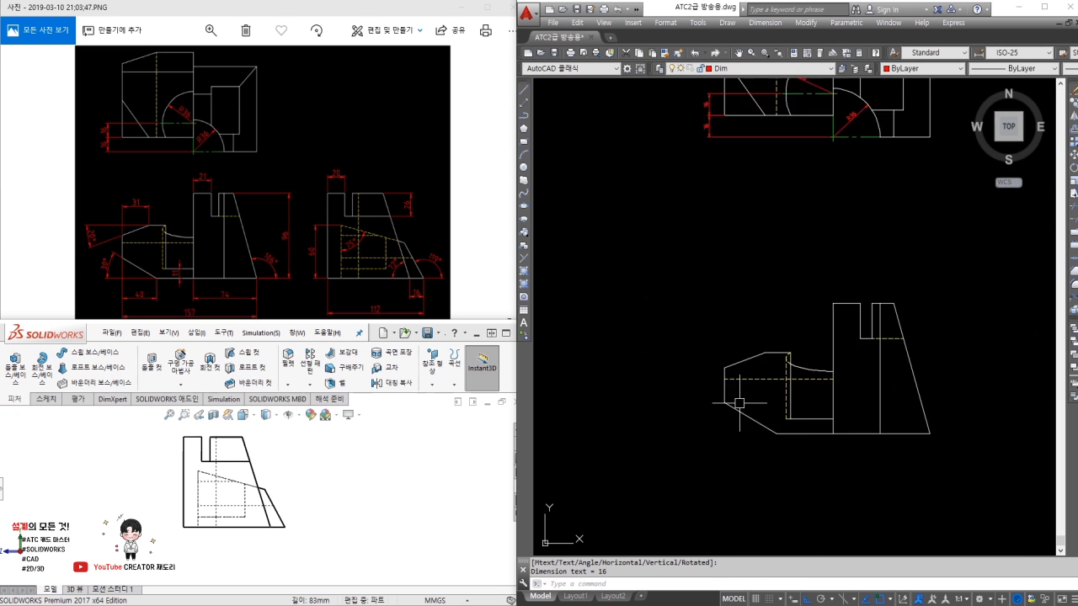
key(space)
click(779, 322)
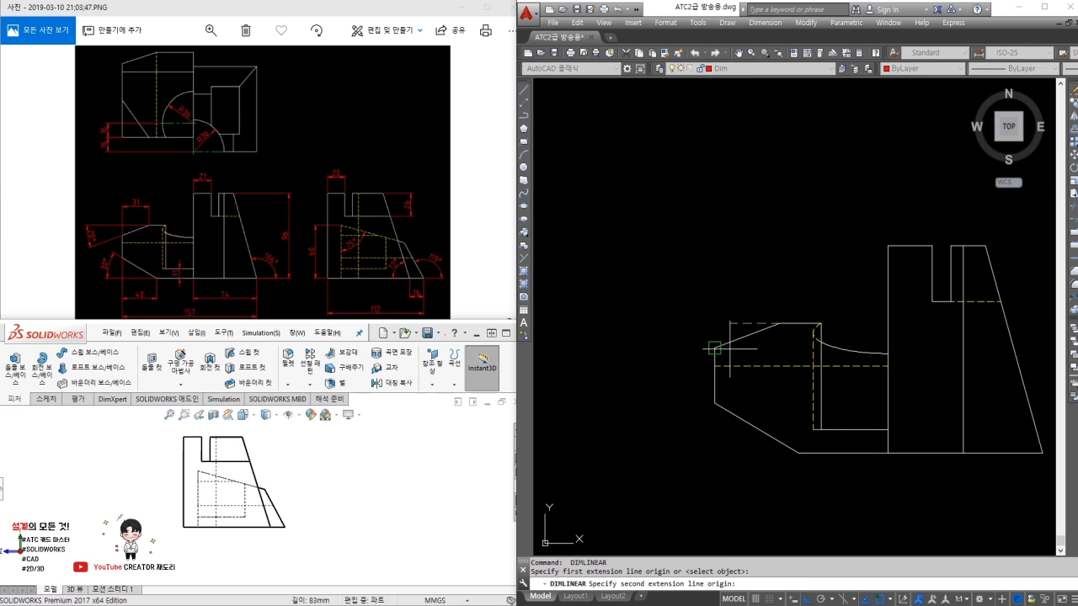
click(747, 293)
Step: Add a horizontal dimension across the top edge beside the slot of the upright block in the front view
key(Return)
click(889, 246)
click(932, 246)
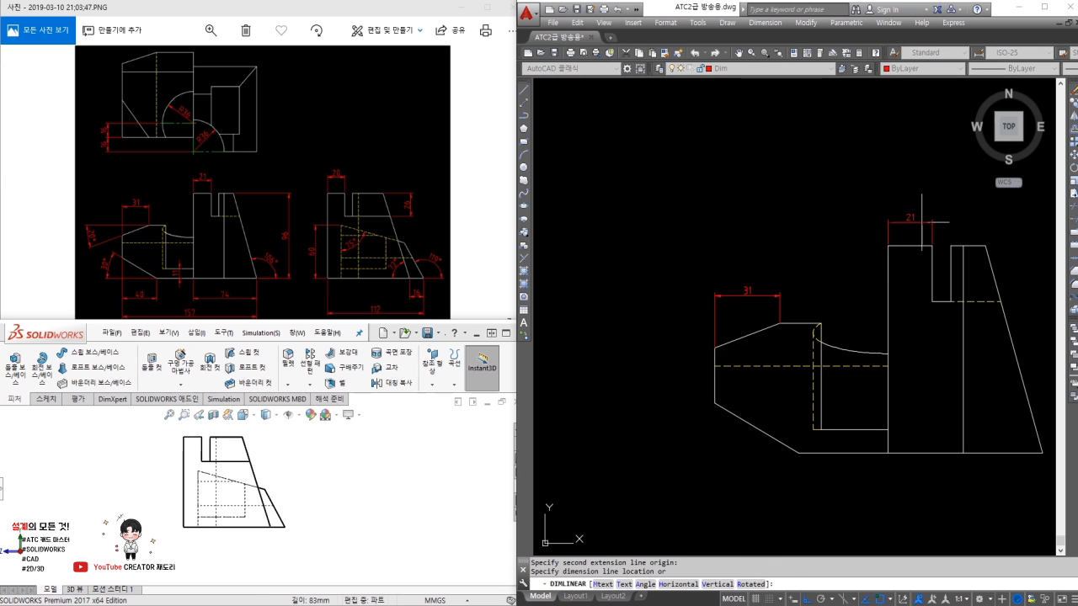
click(922, 223)
Step: Add a vertical dimension between the base line and the notch's lower edge in the front view
key(Return)
click(888, 453)
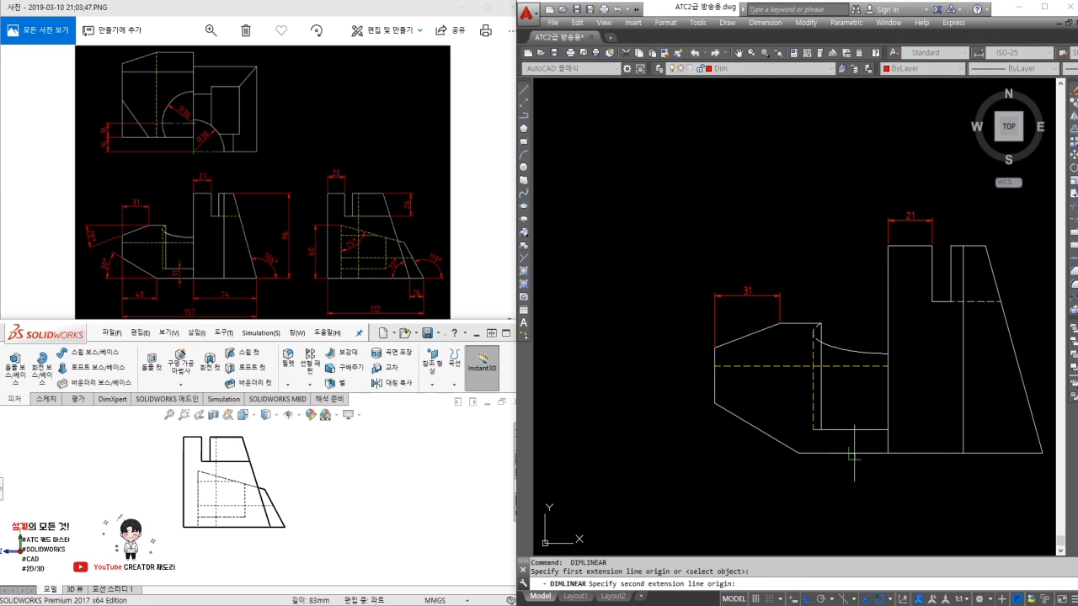
click(856, 431)
scroll(855, 446, up, 4)
scroll(791, 439, down, 2)
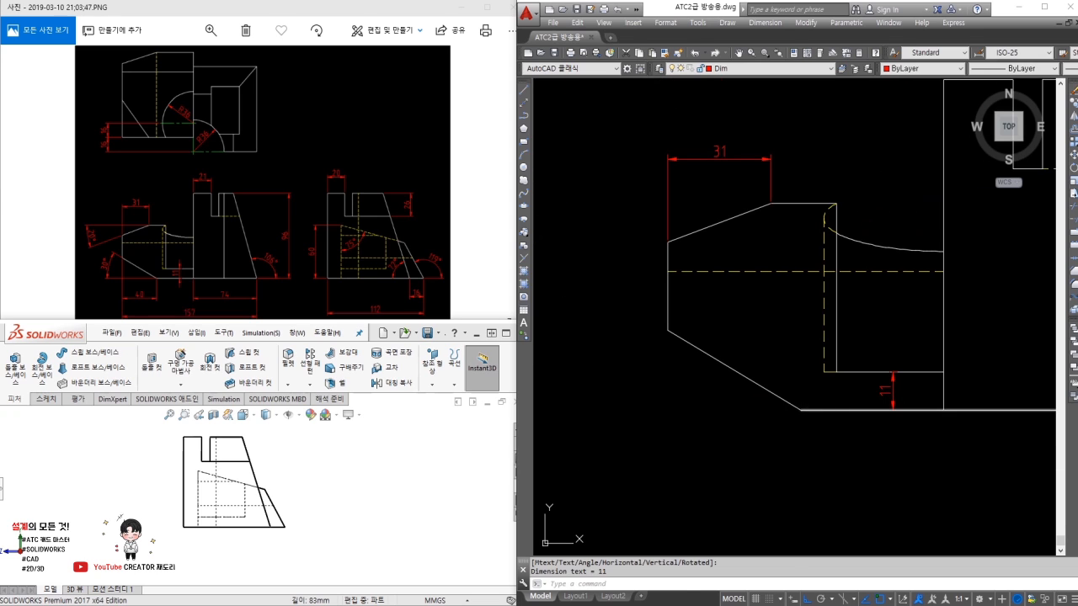
Step: Add a horizontal dimension below the lower-left sloped edge of the left block in the front view
key(Return)
click(800, 410)
click(668, 332)
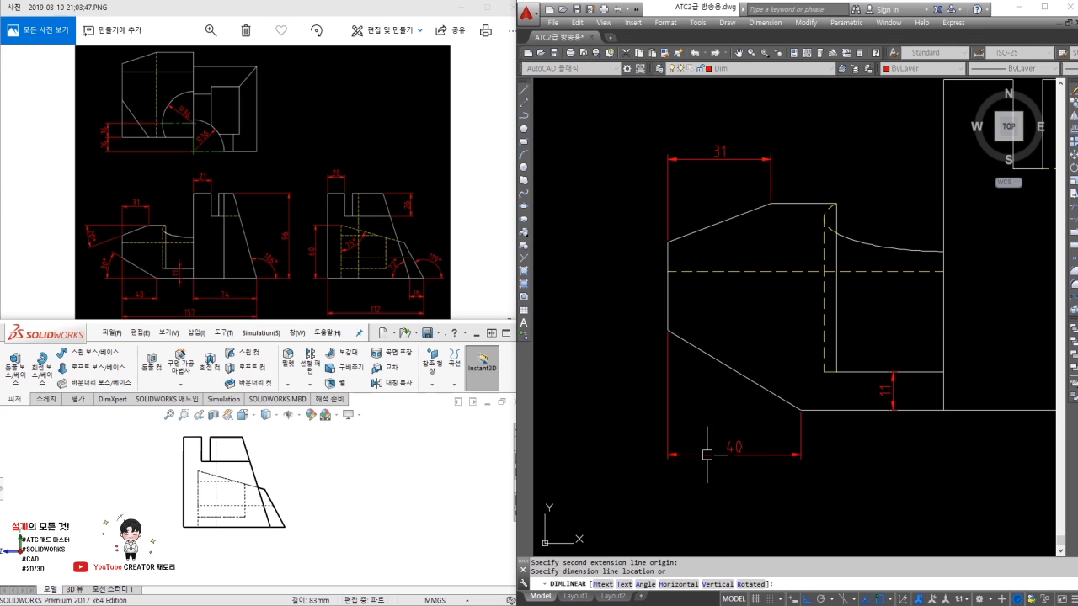
click(708, 455)
scroll(784, 413, down, 3)
Step: Add a horizontal dimension across the upright block's base in the front view, aligned with the neighbouring lower dimension
key(Return)
click(936, 385)
scroll(900, 352, up, 2)
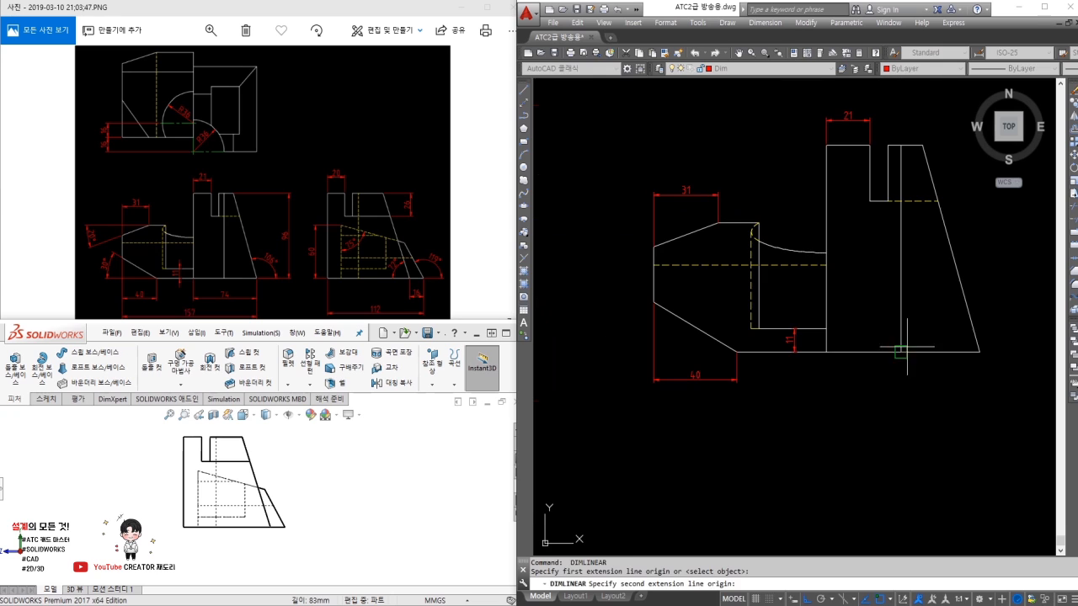
click(978, 351)
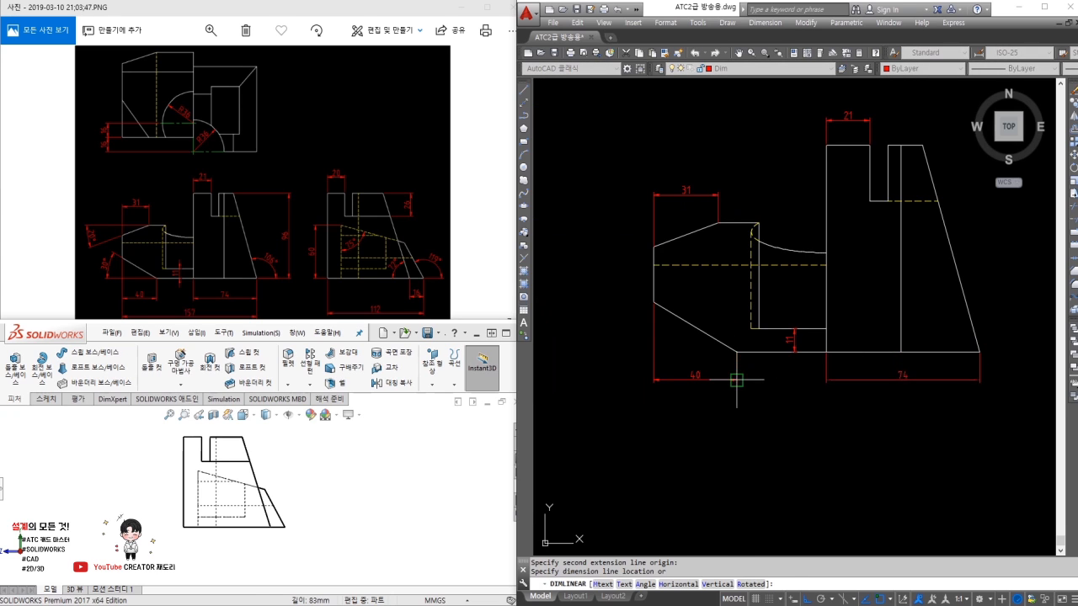
click(737, 380)
Step: Add an overall width dimension below the other horizontal dimensions of the front view
key(Return)
click(653, 301)
click(979, 351)
click(741, 402)
Step: Add an angular dimension between the lower-left sloped edge and the base line of the front view
middle_drag(668, 337, 716, 362)
text(DA)
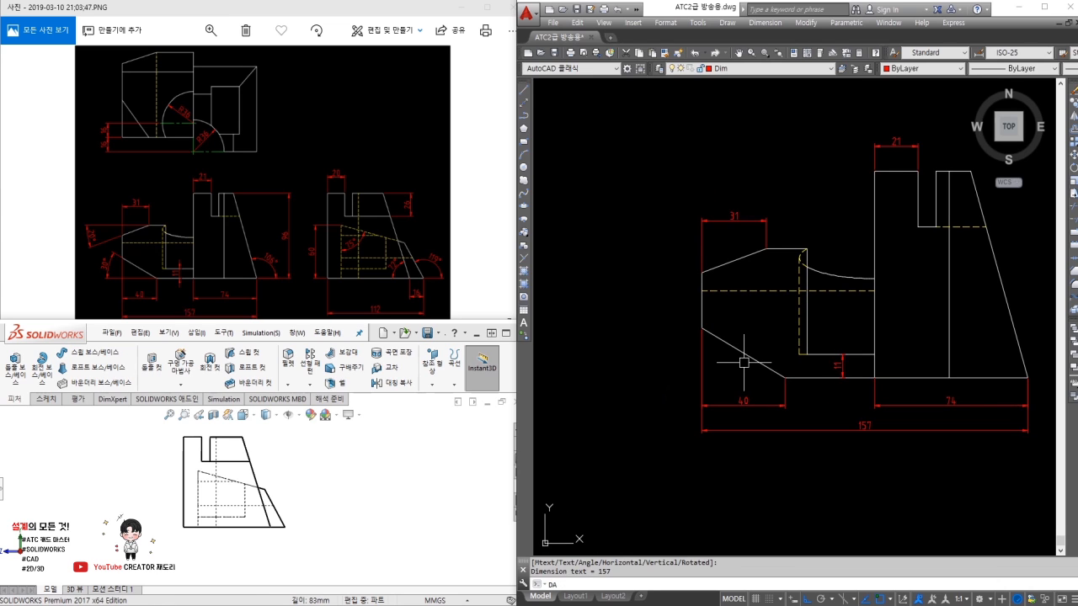
key(Return)
click(747, 359)
click(789, 376)
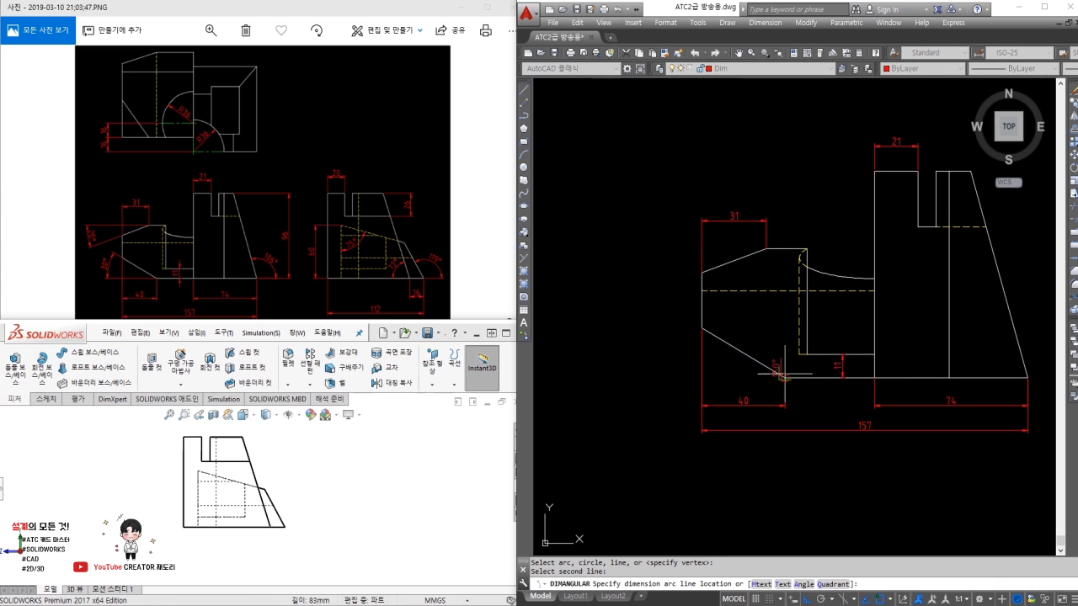
click(679, 347)
Step: Add an angular dimension between the upper-left sloped edge and the left block's top edge in the front view
key(Return)
click(737, 261)
click(783, 249)
scroll(666, 271, up, 2)
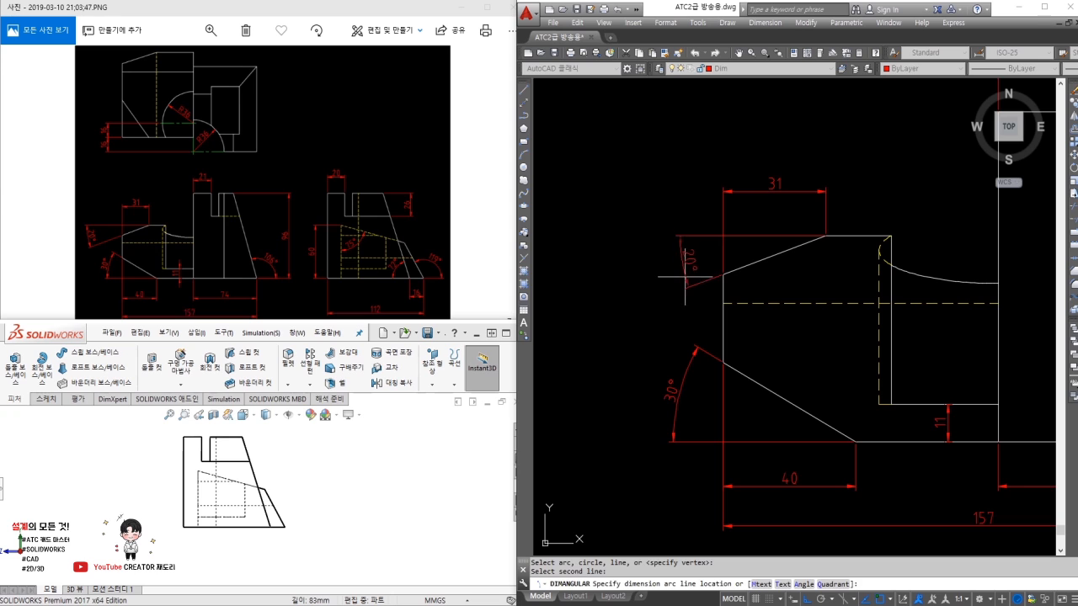
click(680, 282)
scroll(680, 281, down, 2)
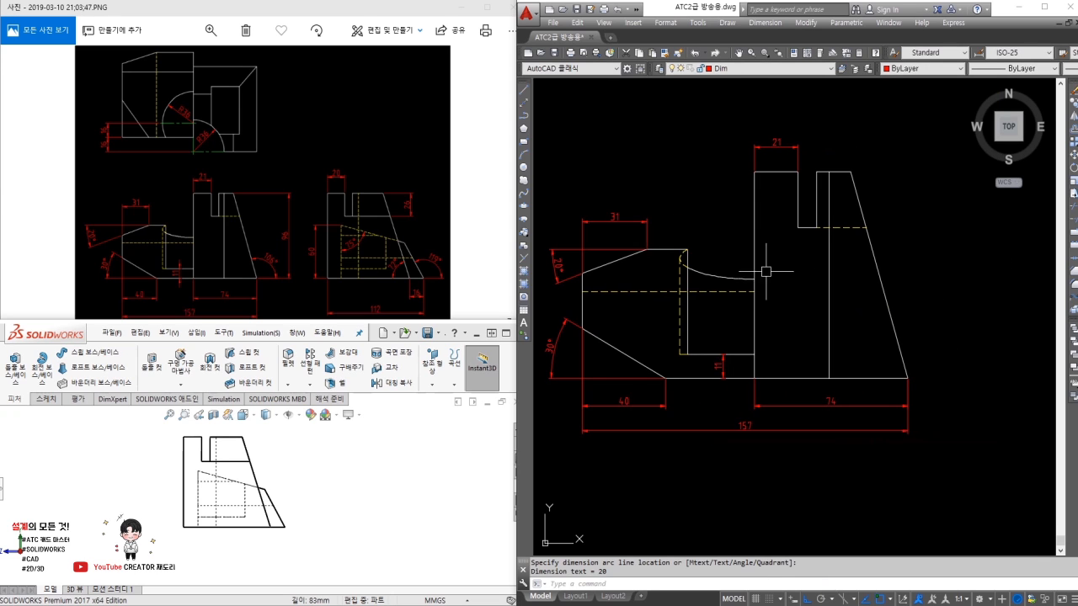
scroll(732, 378, up, 3)
click(733, 346)
click(699, 342)
middle_drag(733, 342, 758, 337)
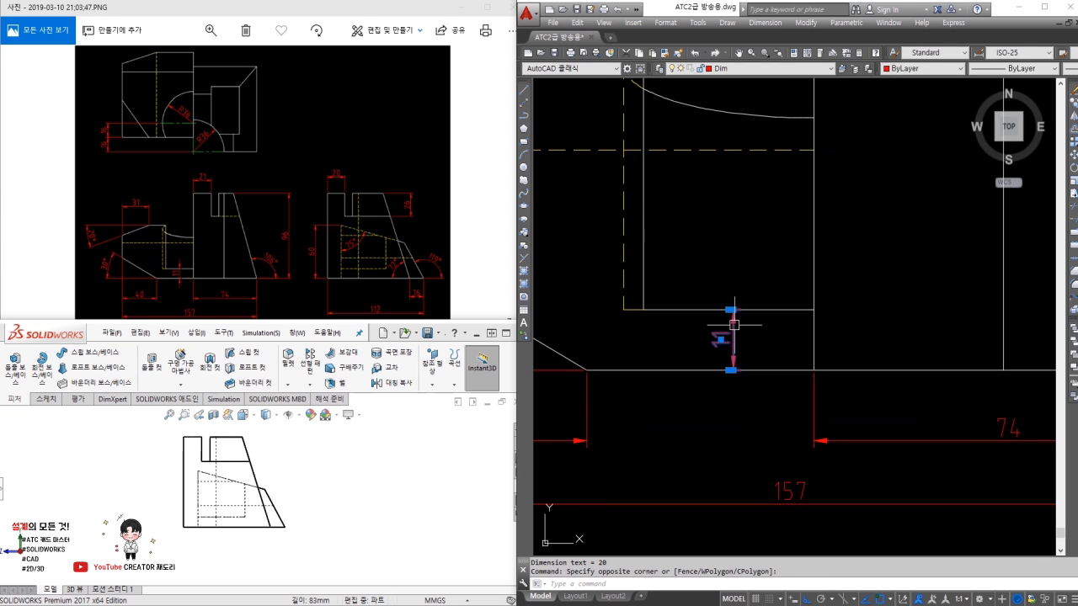
click(729, 331)
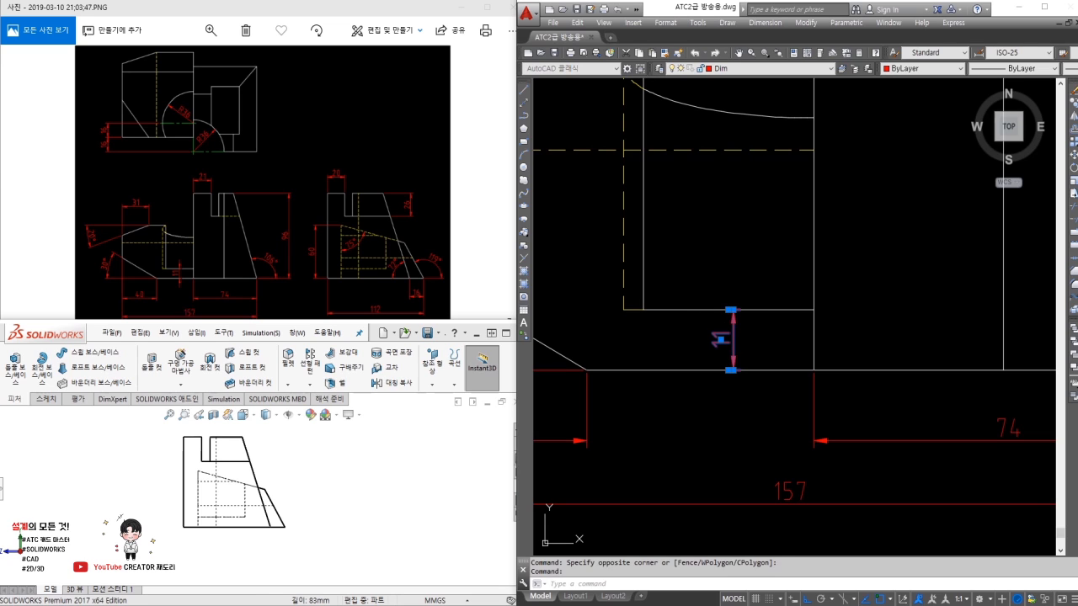
double_click(720, 340)
key(Escape)
key(Escape)
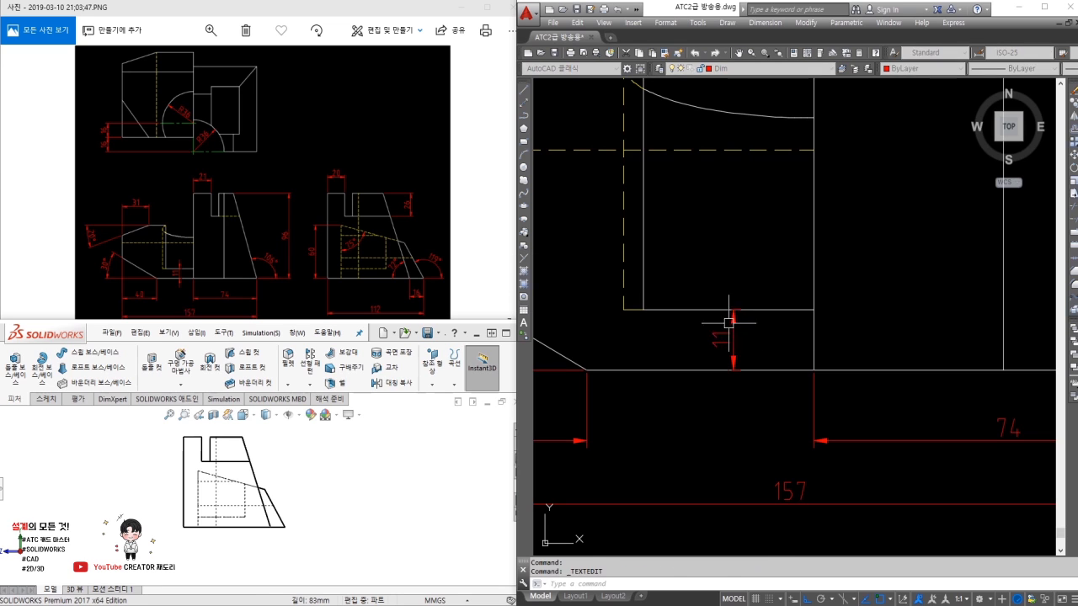
Step: Turn off extension line 1 of the vertical notch dimension in the front view through its properties
right_click(733, 325)
click(717, 337)
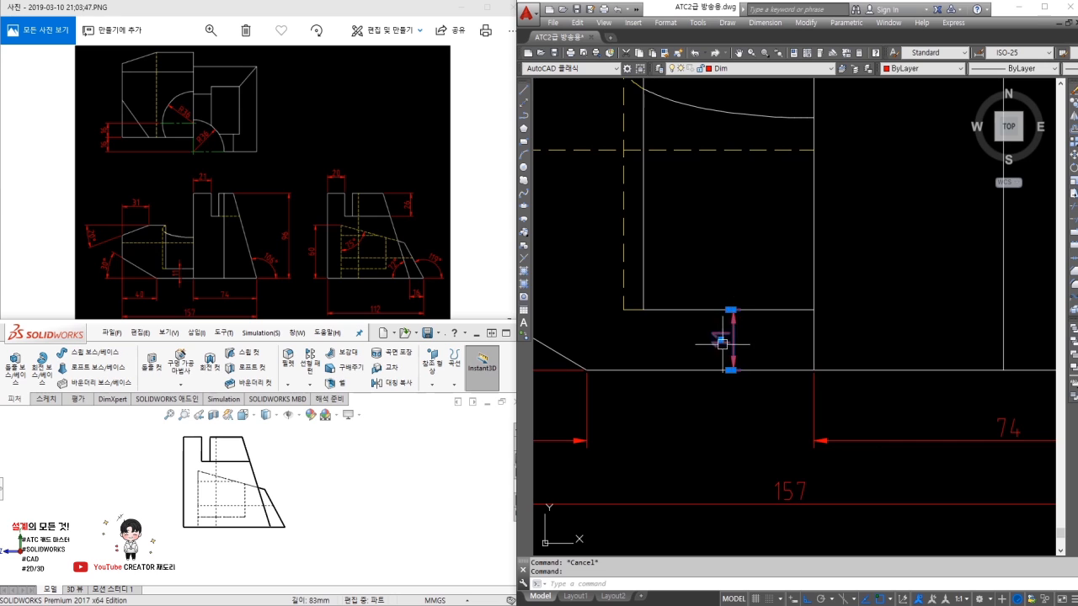
right_click(731, 330)
click(763, 586)
click(889, 341)
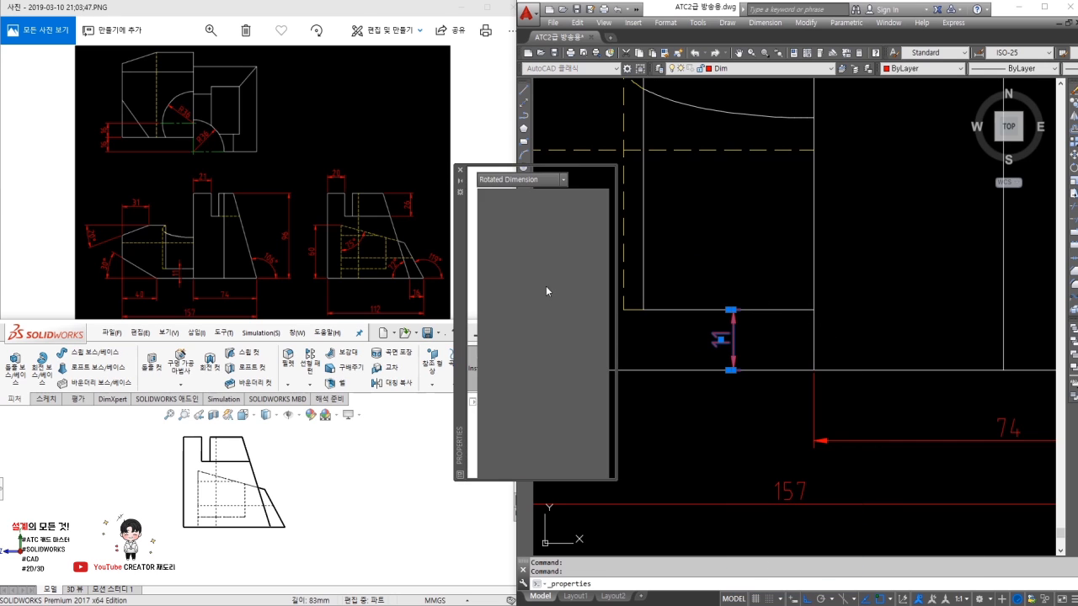
scroll(469, 253, down, 2)
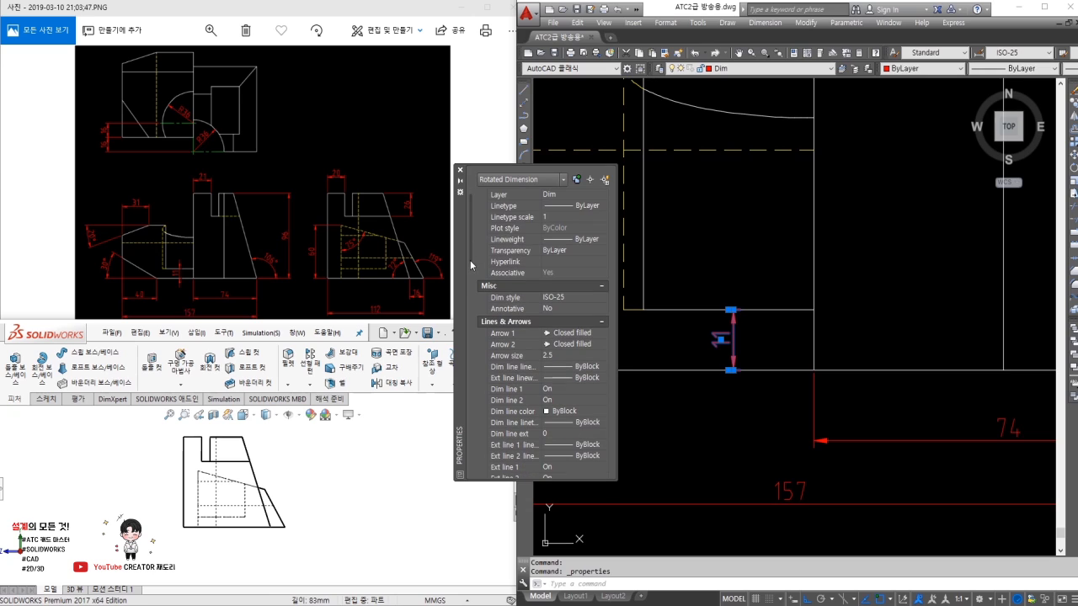
click(557, 468)
click(555, 478)
click(553, 479)
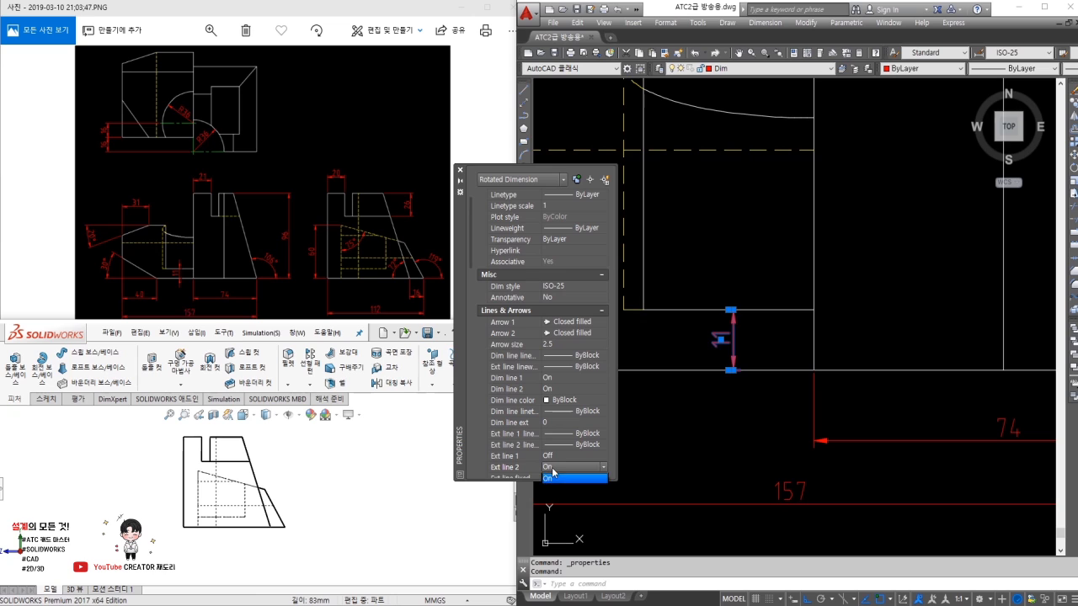
click(459, 171)
key(Escape)
key(Escape)
click(754, 332)
click(721, 329)
right_click(734, 318)
mouse_move(859, 378)
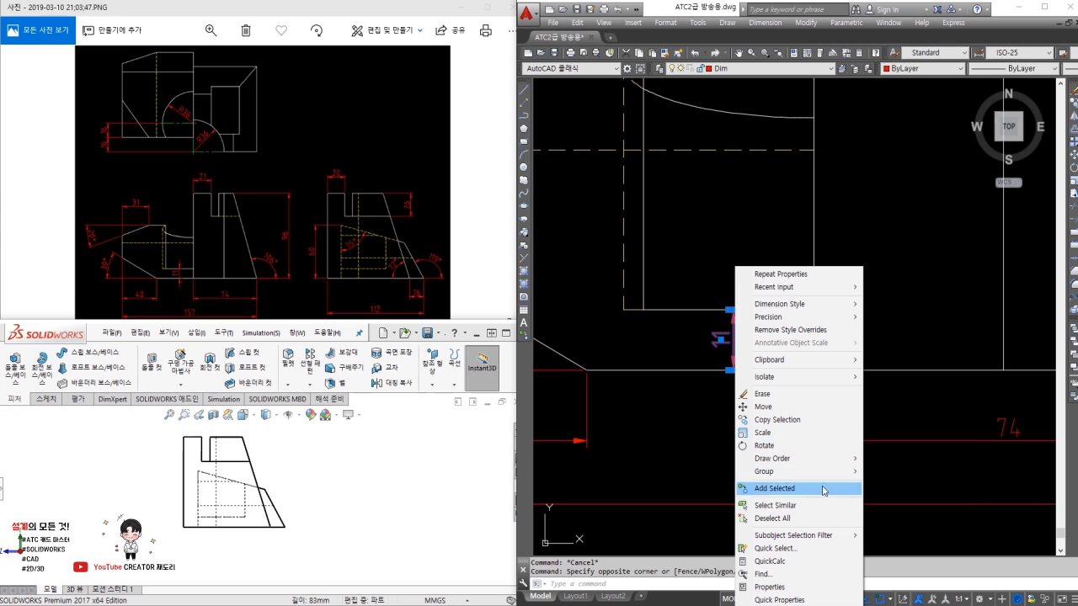
click(934, 516)
Step: Add a vertical dimension for the upright block's full height on the right side of the front view
scroll(933, 486, down, 6)
mouse_move(933, 475)
middle_down()
mouse_move(813, 407)
mouse_move(730, 401)
middle_up()
key(Escape)
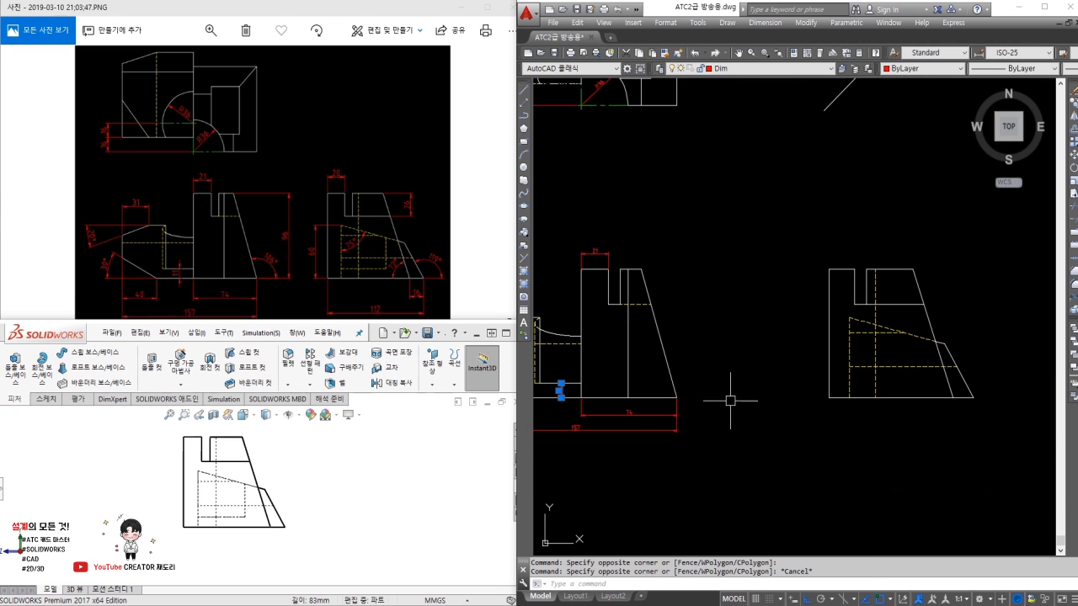
key(space)
click(677, 397)
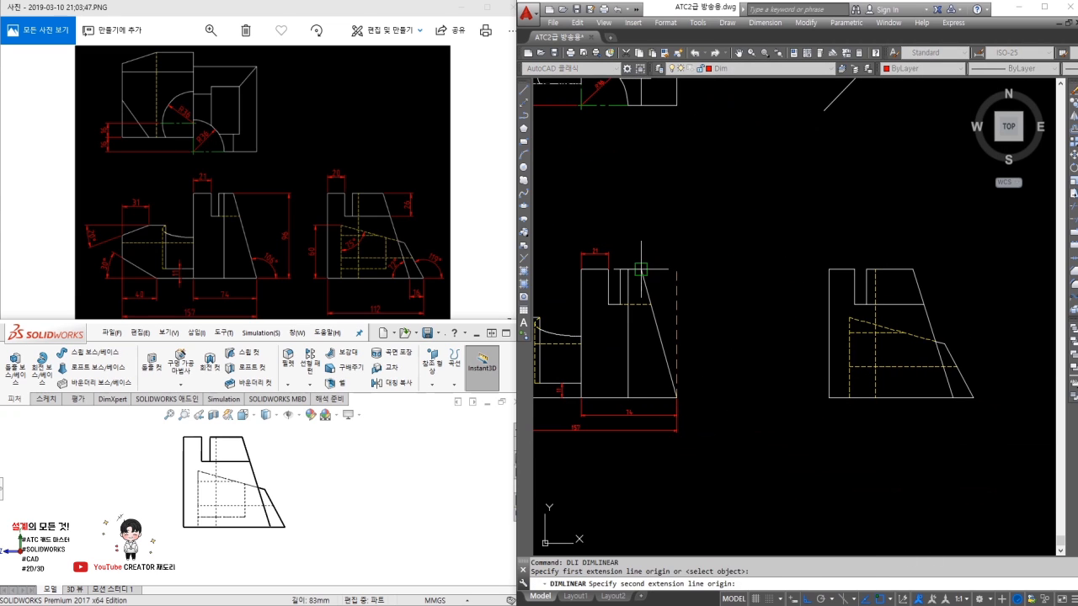
click(641, 268)
scroll(668, 308, up, 4)
click(752, 384)
Step: Add an angular dimension between the base line and the upright block's right sloped edge, outside the front view
text(DA)
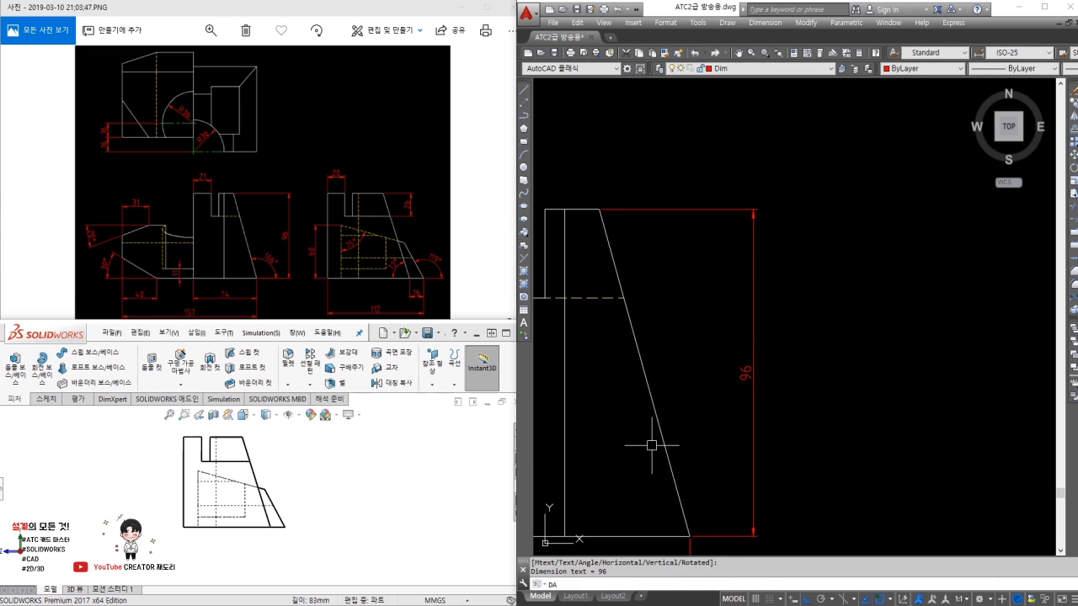
key(space)
click(653, 536)
click(670, 485)
click(735, 499)
Step: Add an angular dimension between the left vertical hidden edge and the sloped hidden edge in the side view
middle_drag(857, 470, 664, 452)
scroll(664, 452, down, 2)
scroll(876, 431, up, 4)
key(space)
click(766, 364)
click(867, 293)
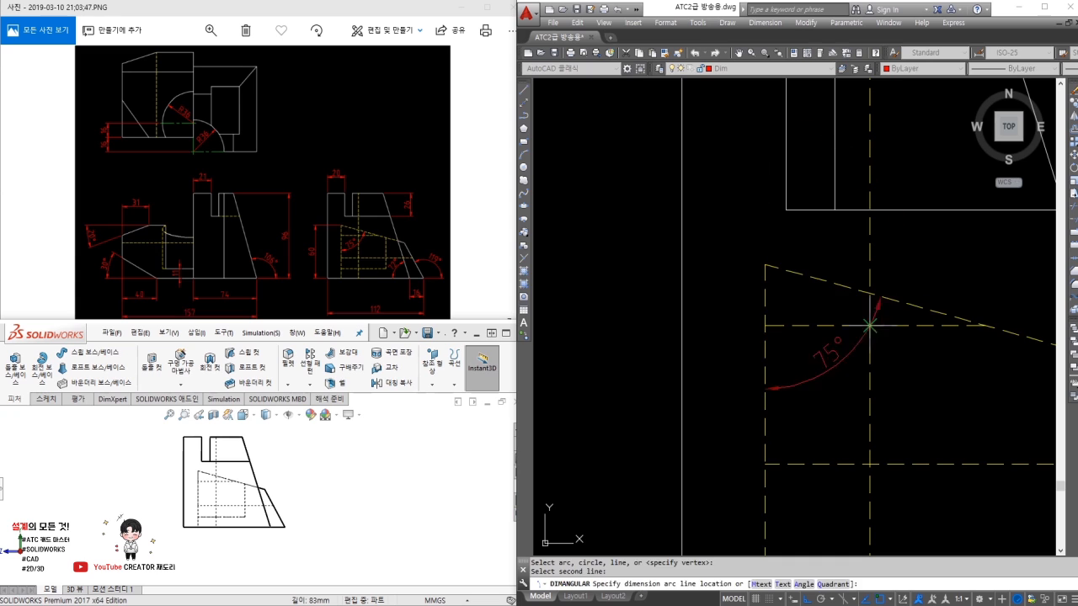
click(843, 371)
scroll(950, 366, down, 2)
Step: Add an angular dimension between the upright block's long sloped edge and the base line in the side view
key(space)
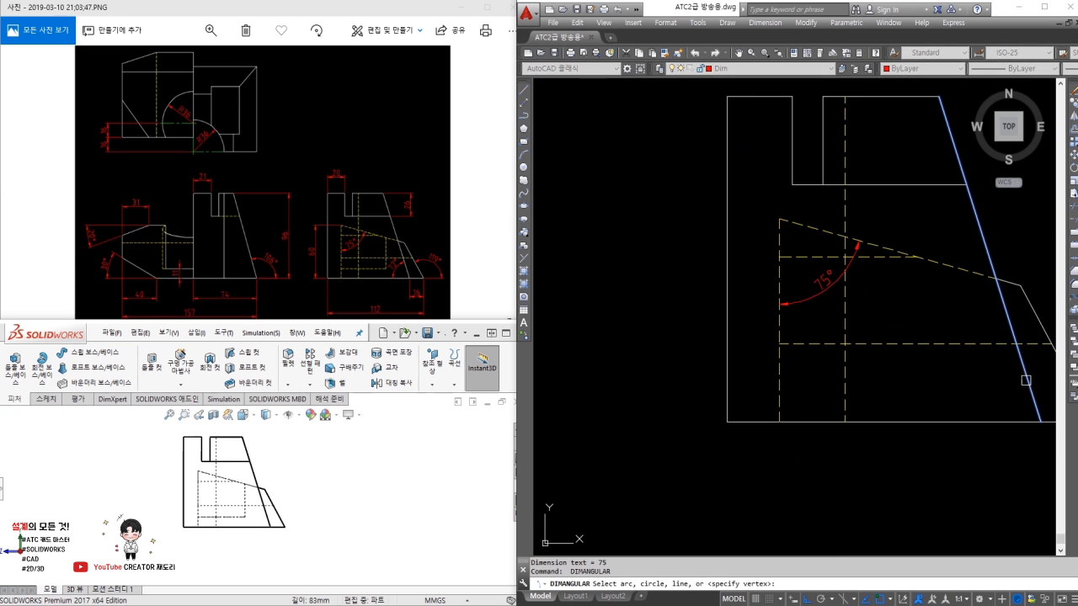
click(1029, 385)
click(994, 421)
click(987, 396)
scroll(901, 379, down, 2)
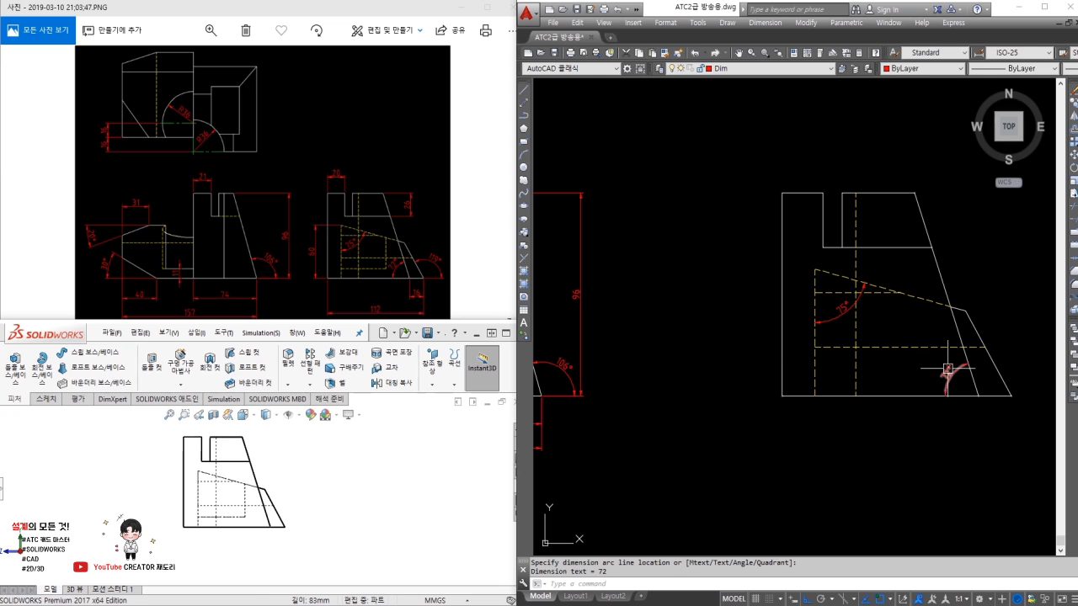
Step: Draw a horizontal projection line from the front view's notch floor across into the side view
scroll(881, 368, down, 2)
key(Escape)
text(l)
key(space)
scroll(938, 365, up, 2)
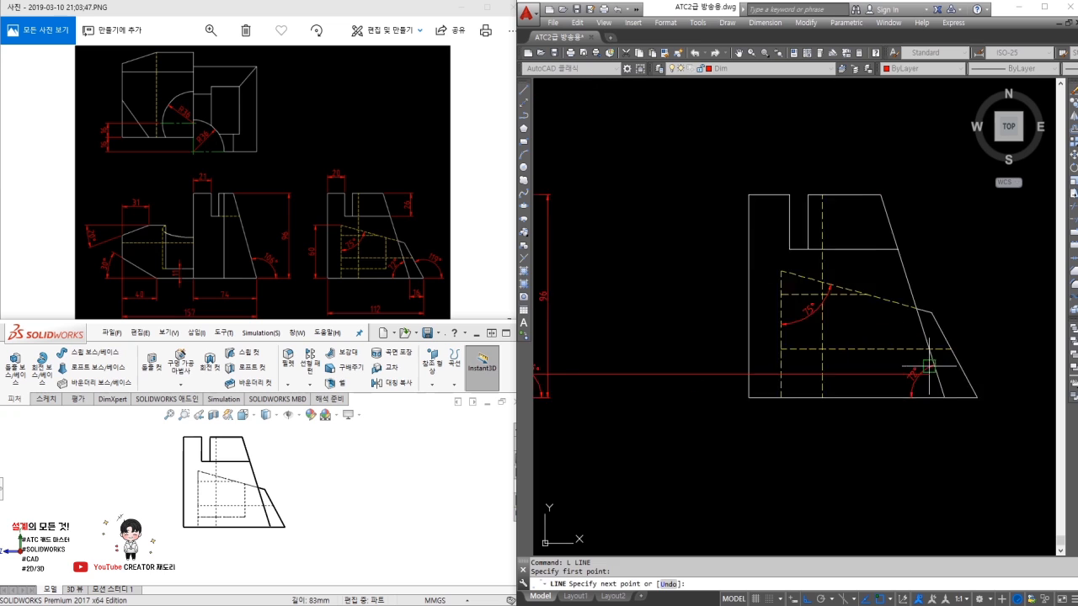
click(873, 363)
key(Escape)
scroll(872, 362, down, 2)
Step: Draw a horizontal projection line from the left arc's upper end in the top view past the diagonal projection line
middle_drag(872, 362, 976, 509)
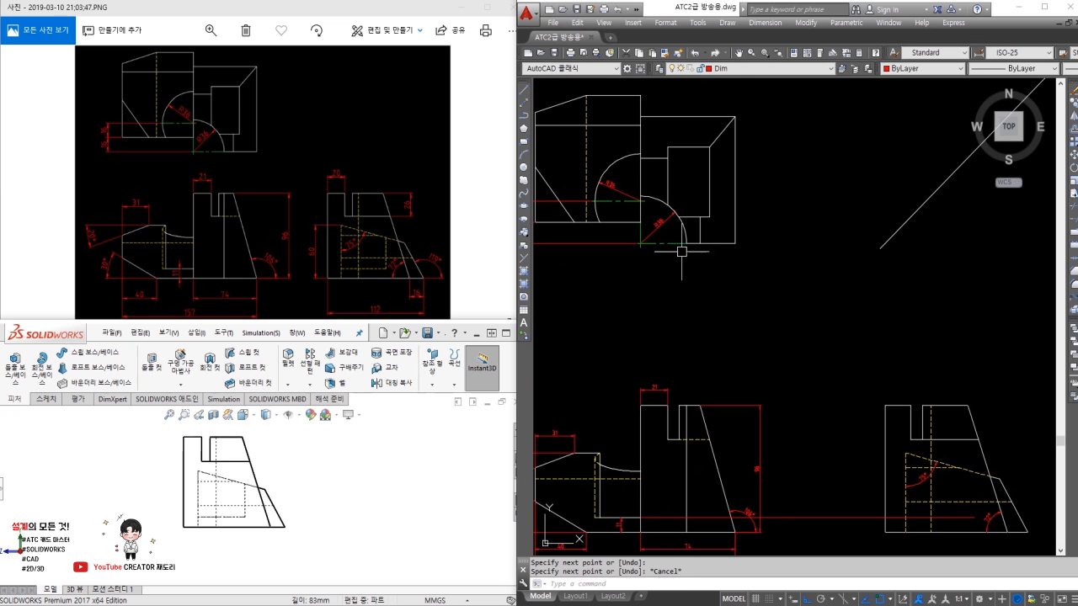
text(l)
key(space)
click(640, 154)
click(975, 225)
key(Escape)
Step: Draw a vertical projection line from the diagonal line's intersection down to the notch floor line in the side view
middle_drag(961, 197, 888, 184)
text(l)
key(space)
click(900, 142)
scroll(899, 522, up, 2)
scroll(887, 521, up, 2)
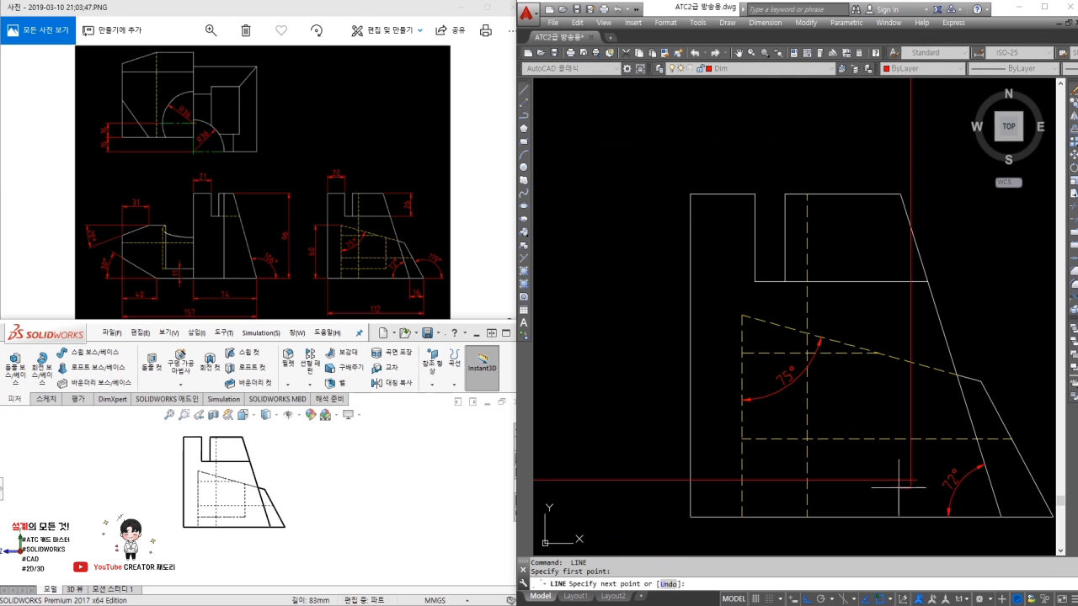
click(892, 490)
key(Escape)
Step: Fillet the vertical and horizontal projection lines into a corner in the side view
text(f)
key(space)
click(913, 461)
click(893, 480)
key(Escape)
Step: Trim the vertical line above the sloped hidden edge and the horizontal line left of the vertical hidden edge in the side view
text(tr)
key(space)
key(space)
click(911, 344)
key(Escape)
click(751, 464)
click(731, 463)
text(tr)
key(space)
click(727, 480)
key(Escape)
Step: Match the two new notch lines in the side view to the properties of an existing hidden line
text(ma)
click(871, 439)
click(942, 457)
click(908, 489)
key(Escape)
Step: Assign the 72° angular dimension in the side view to the Dim layer
key(space)
click(955, 486)
key(Escape)
key(Escape)
click(955, 484)
click(745, 68)
click(741, 108)
key(Escape)
scroll(842, 442, down, 2)
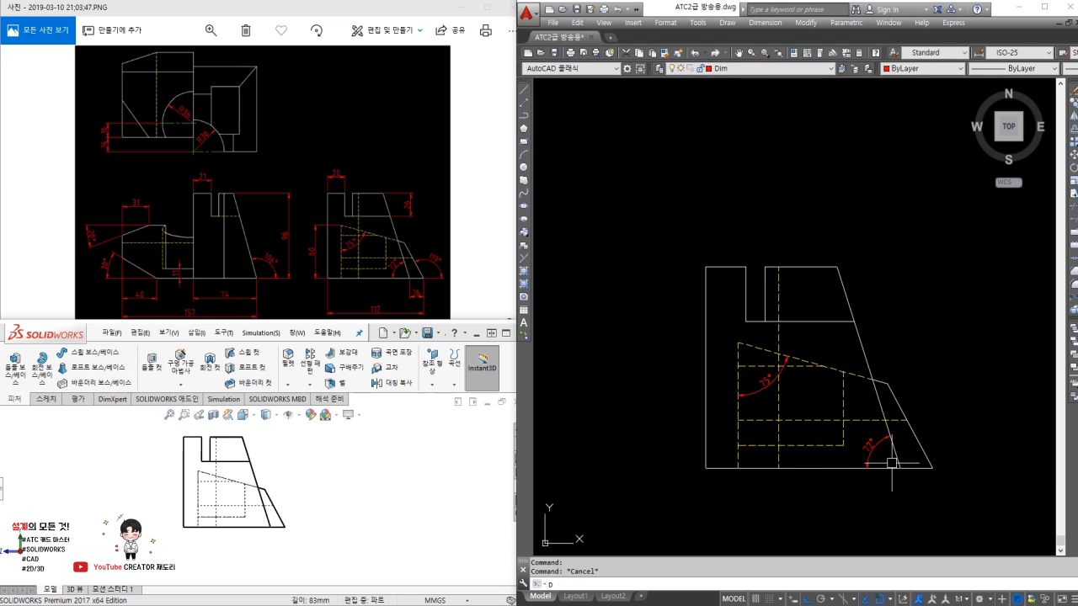
Step: Add a vertical dimension for the slot depth on the right of the side view
key(space)
click(853, 320)
click(838, 268)
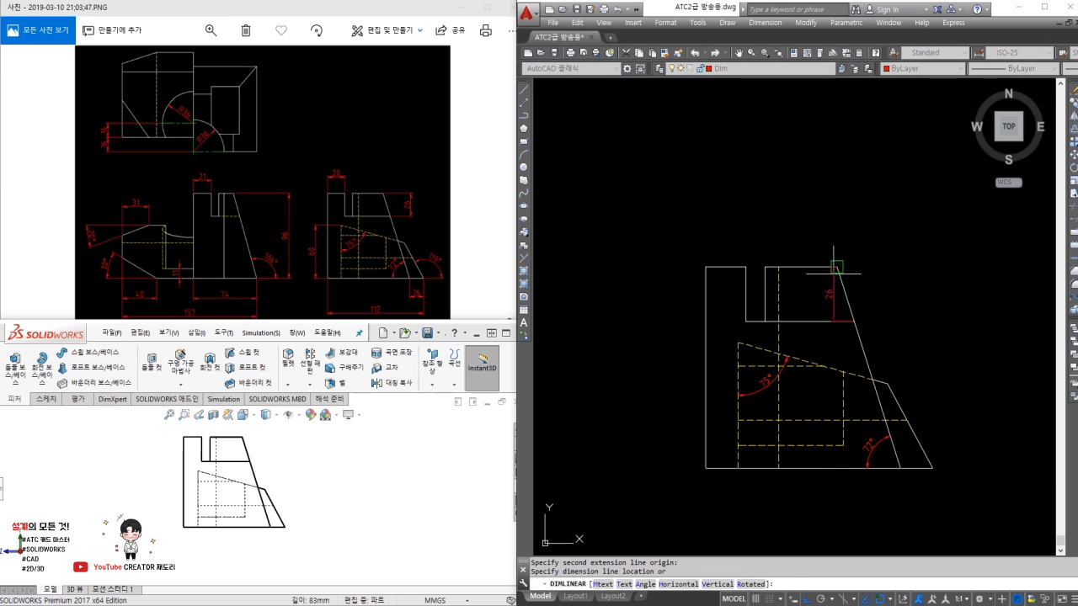
click(916, 307)
Step: Add a horizontal dimension above the top edge left of the slot in the side view
key(space)
click(745, 267)
click(705, 268)
click(724, 227)
Step: Add a vertical dimension on the left of the side view, from the upper-left end of the sloped hidden line to the base
key(space)
click(737, 344)
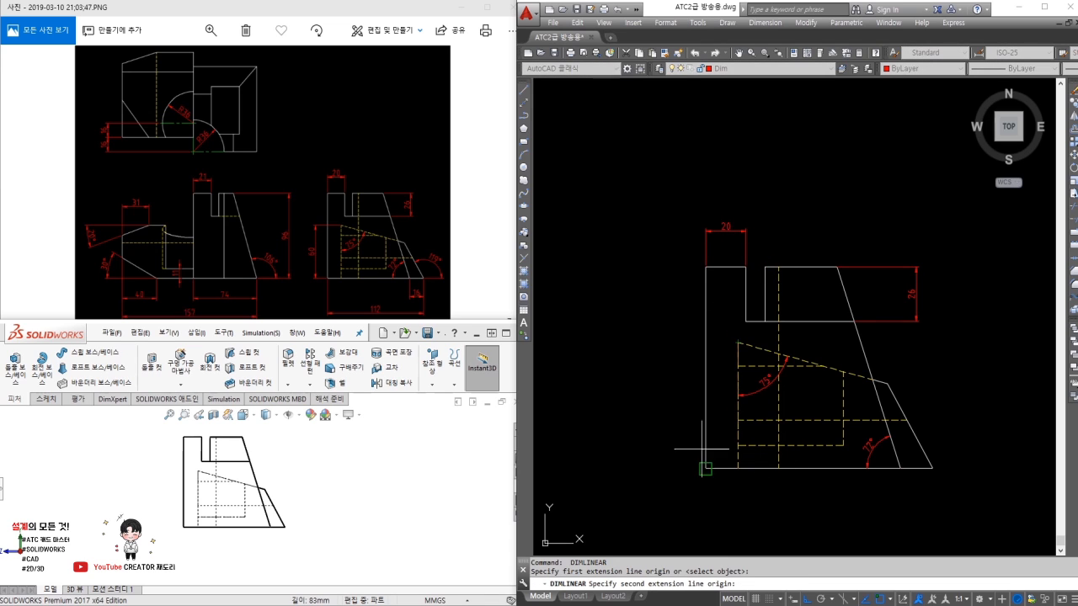
click(705, 468)
click(678, 425)
Step: Add a horizontal dimension for the overall base width below the side view
key(space)
click(706, 468)
click(931, 468)
click(889, 506)
Step: Add a horizontal dimension below the side view between the feet of the two slanted edges at the base's right end
key(space)
scroll(901, 476, up, 4)
click(892, 459)
click(975, 459)
click(930, 512)
Step: Add an angular dimension outside the side view between its outer slanted edge and the base line
text(dan)
key(space)
click(958, 424)
click(935, 459)
middle_drag(976, 427, 893, 450)
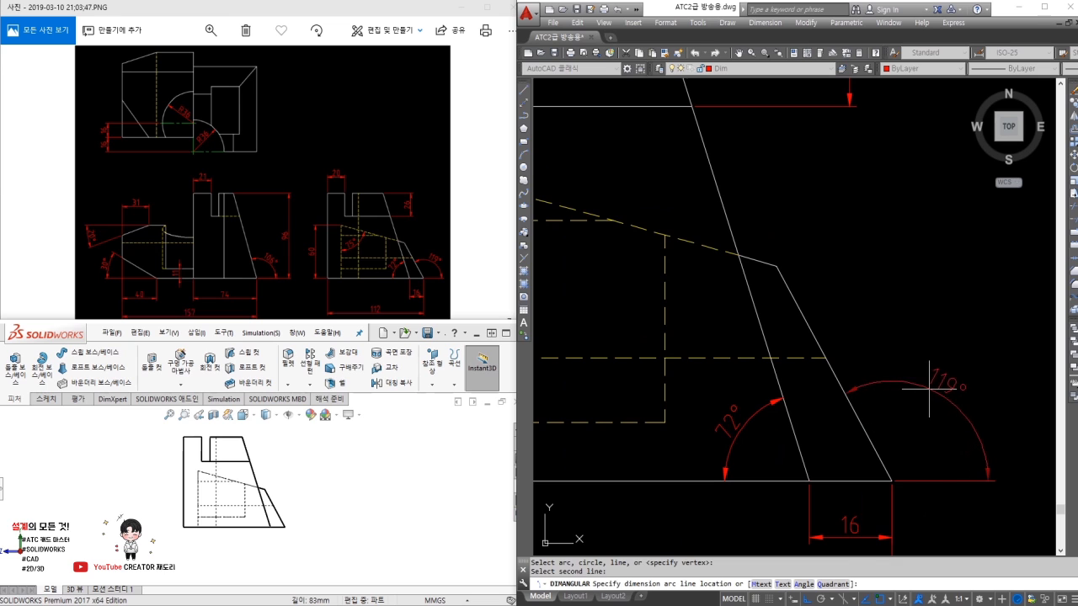
click(931, 384)
Step: Delete the leftover red horizontal projection line running from the top view to the diagonal construction line
scroll(915, 401, down, 6)
scroll(734, 371, down, 2)
middle_drag(733, 370, 885, 448)
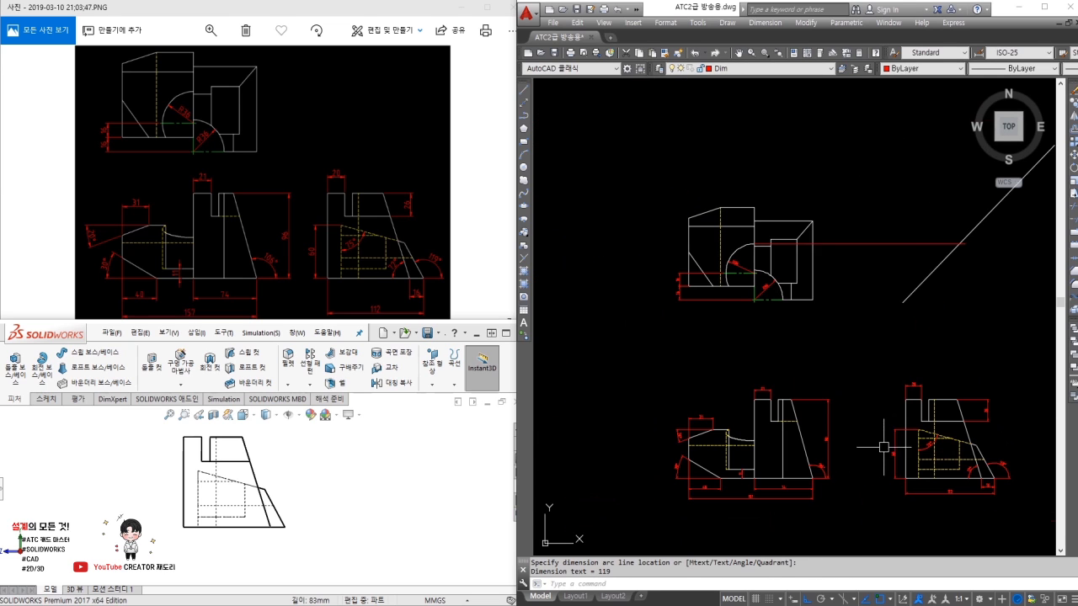
click(901, 244)
key(Delete)
text(l)
key(space)
key(Escape)
Step: Erase the diagonal construction line to the right of the top view
scroll(834, 282, up, 4)
scroll(834, 283, down, 2)
middle_drag(875, 328, 811, 279)
middle_click(811, 279)
middle_click(811, 279)
click(926, 294)
click(854, 259)
text(e)
key(space)
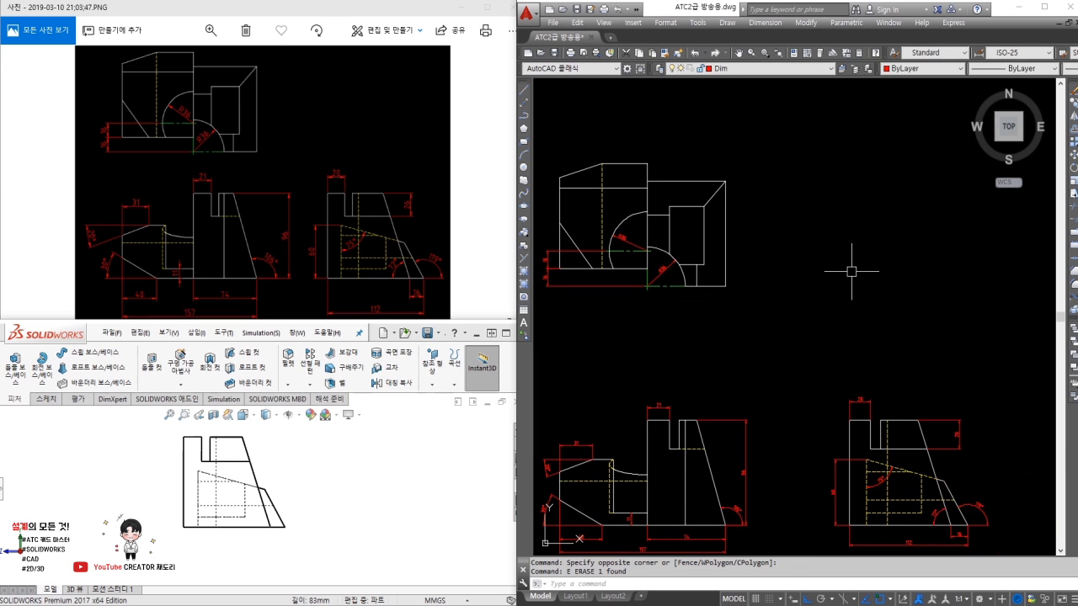